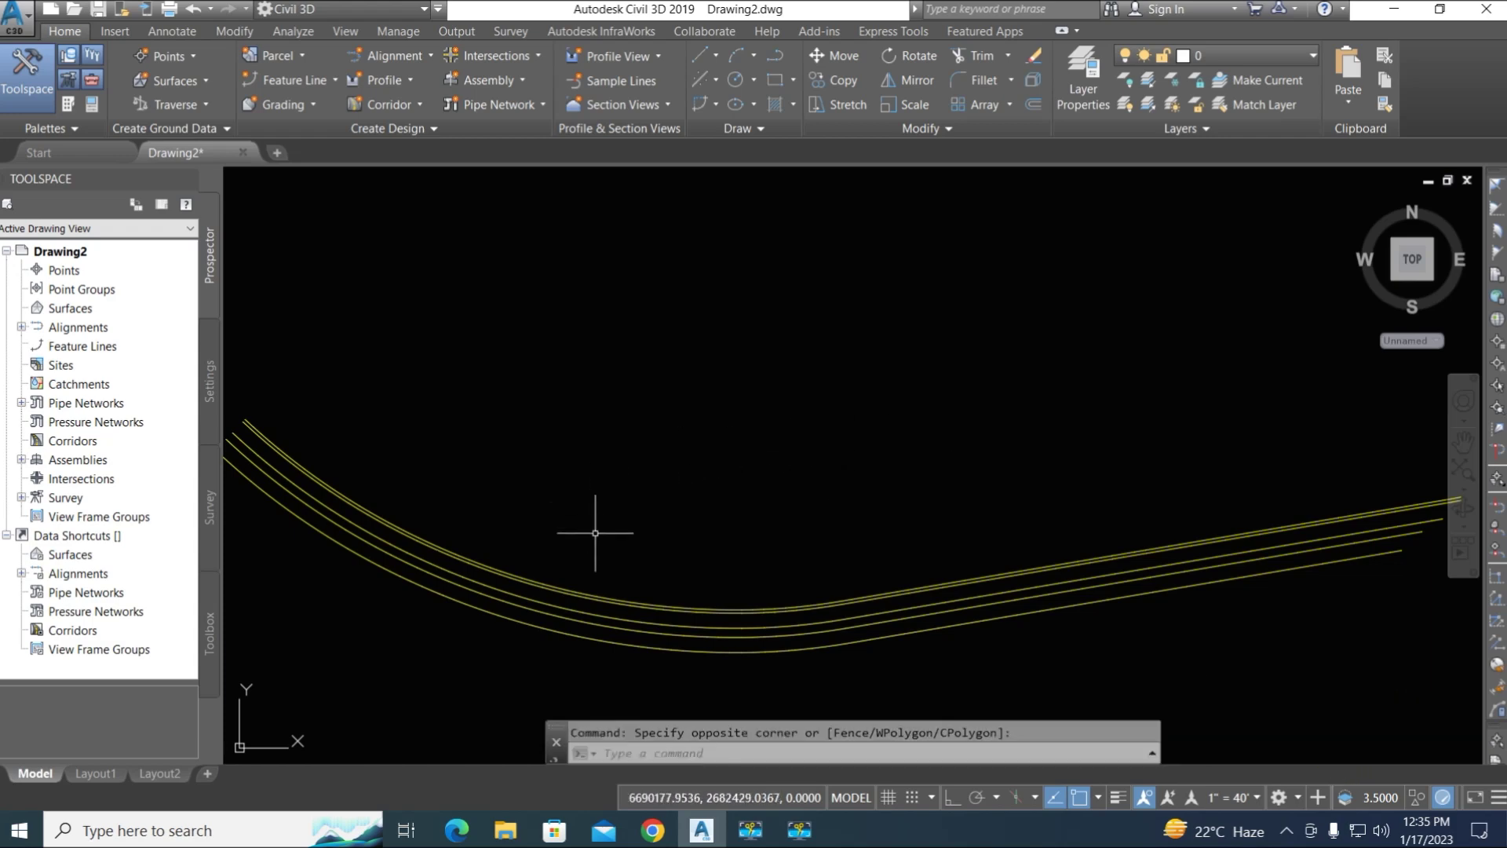
middle_click_drag(299, 460, 392, 444)
scroll(377, 435, "up", 3)
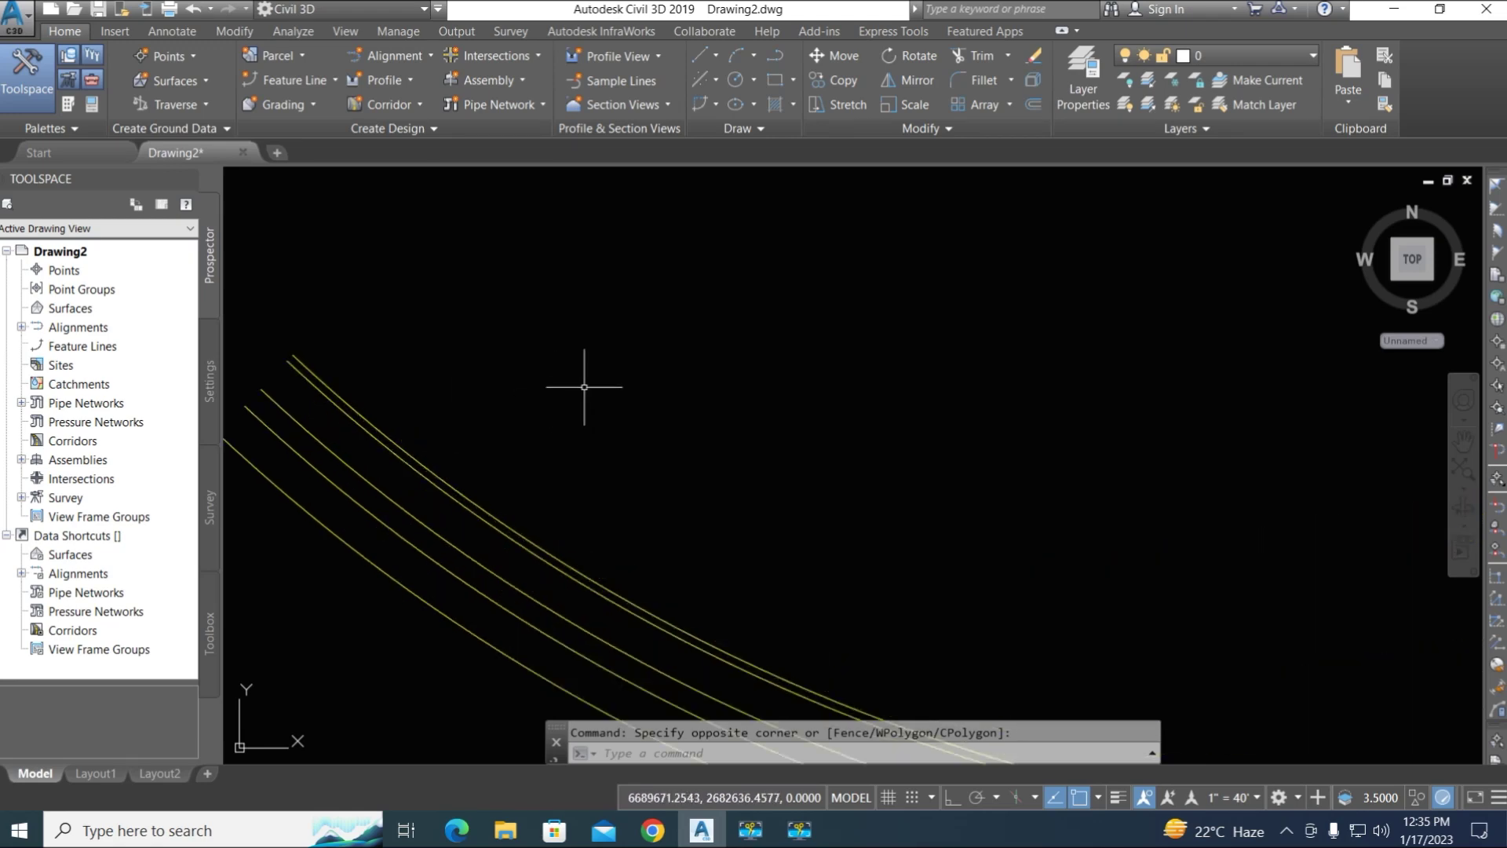
mouse_move(1153, 612)
middle_mouse_down()
mouse_move(1110, 525)
mouse_move(916, 472)
mouse_move(789, 519)
middle_mouse_up()
scroll(916, 473, "down", 3)
mouse_move(901, 531)
middle_mouse_down()
mouse_move(861, 539)
mouse_move(947, 542)
middle_mouse_up()
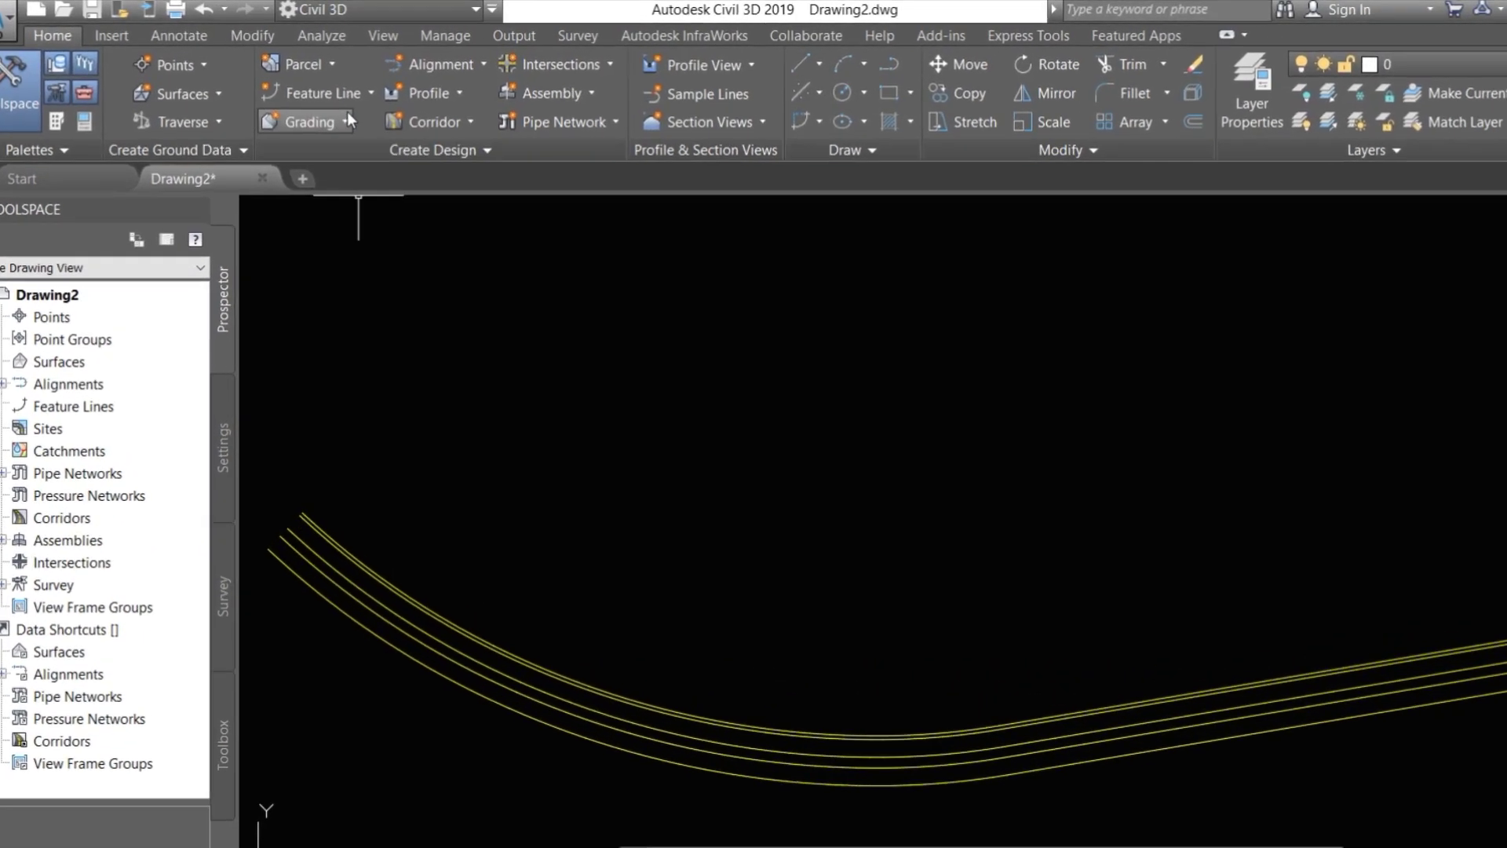
Create a stepped offset feature line well above the uppermost feature line, picking the distance between two points and using a grade of 6
left_click(346, 98)
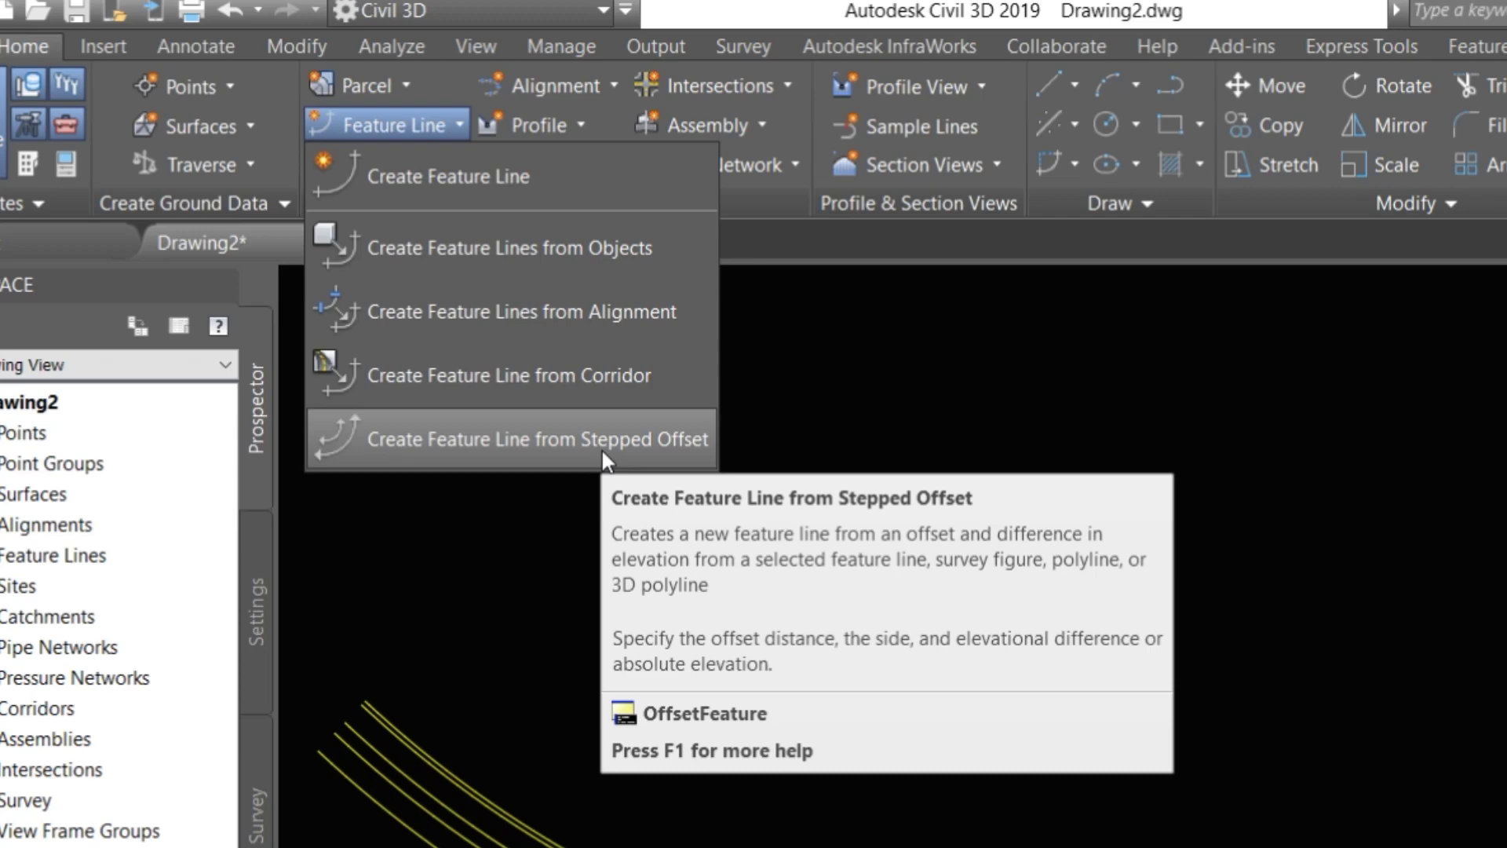
left_click(447, 441)
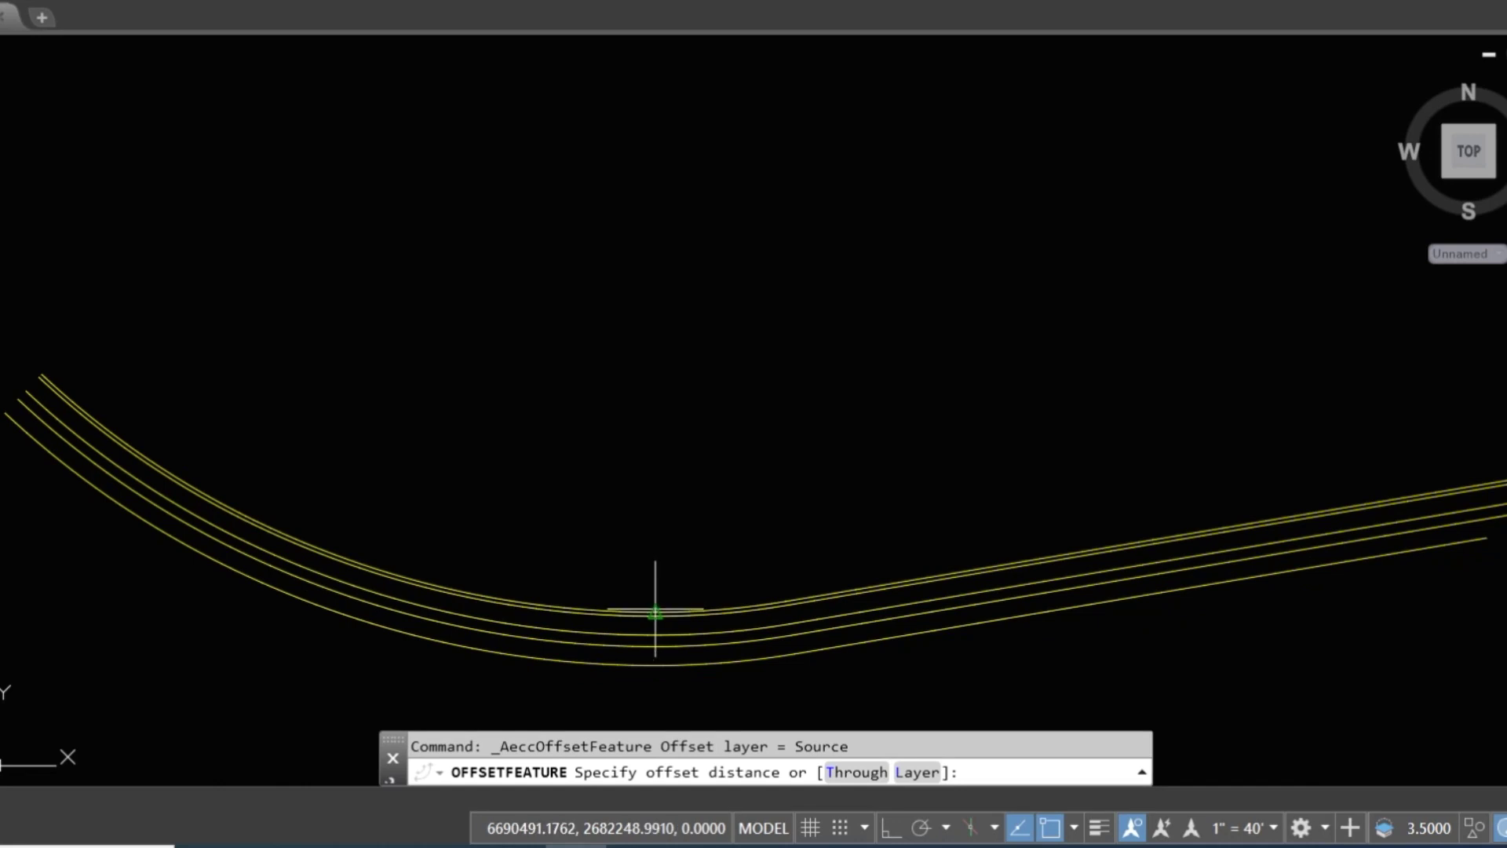
left_click(656, 610)
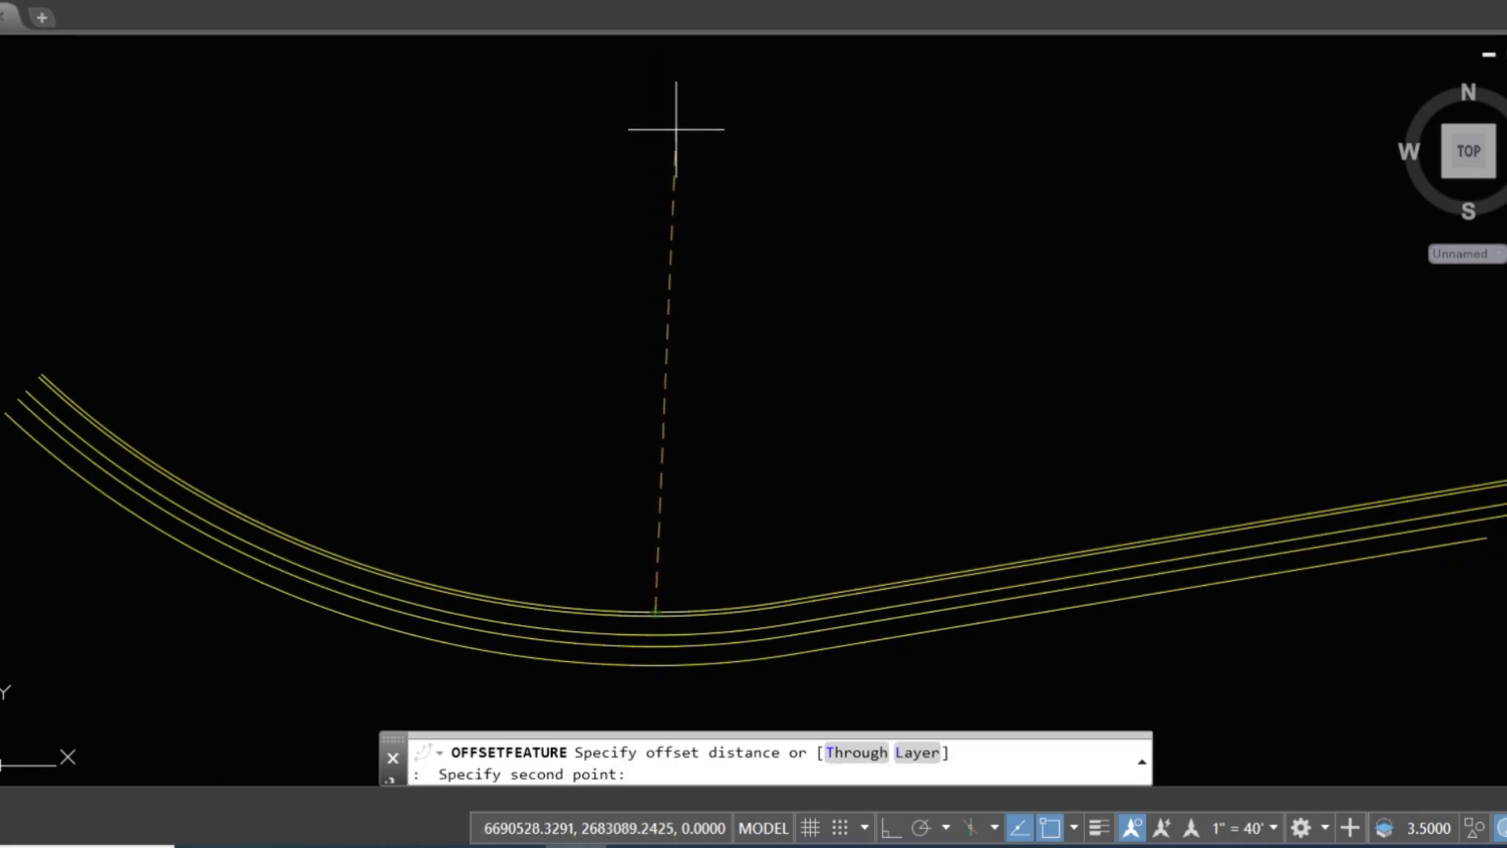
left_click(690, 157)
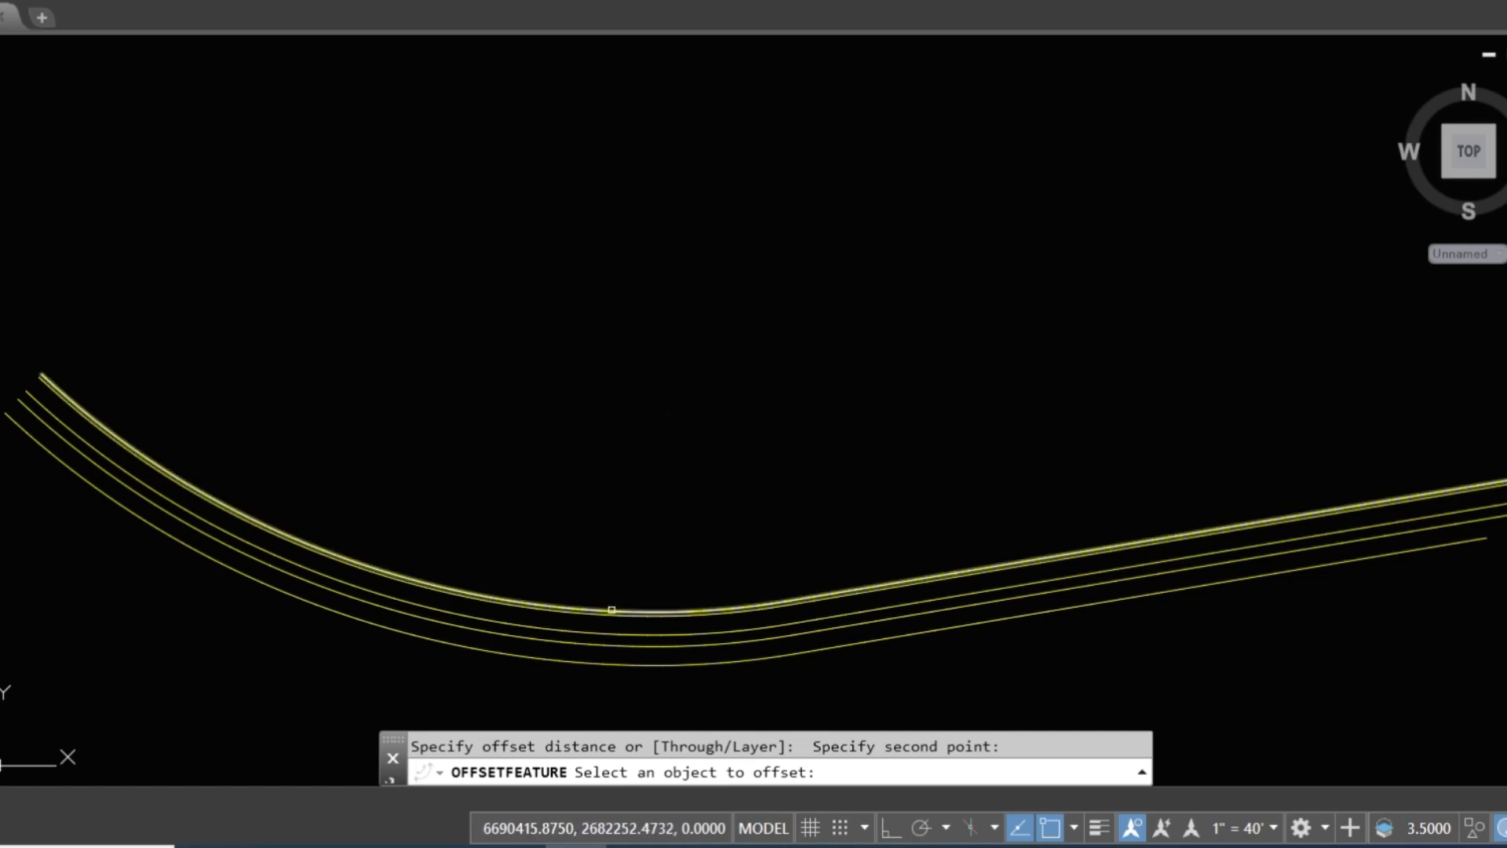
left_click(611, 609)
left_click(659, 261)
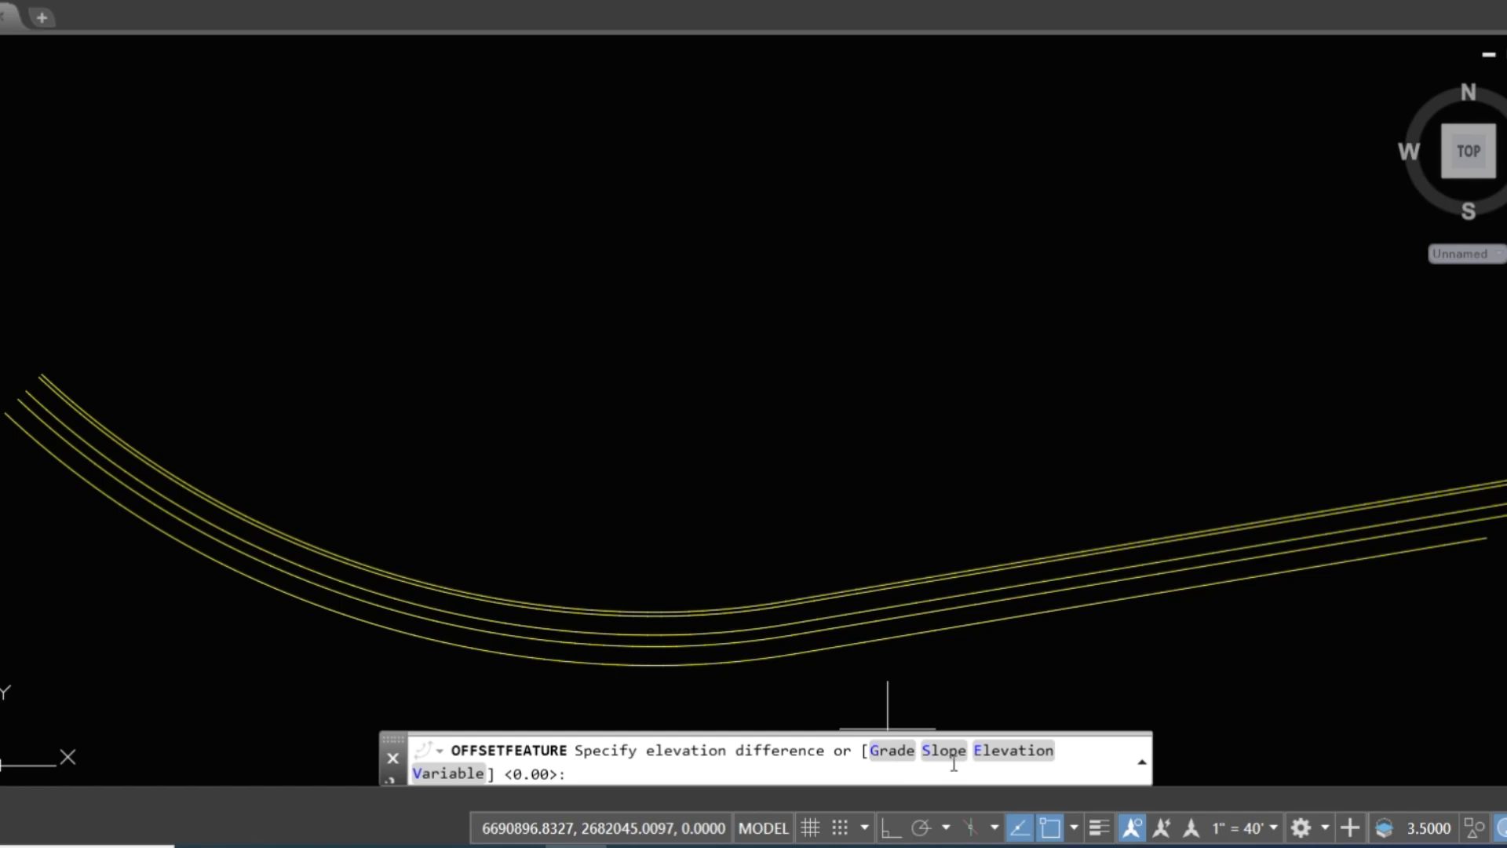
left_click(888, 754)
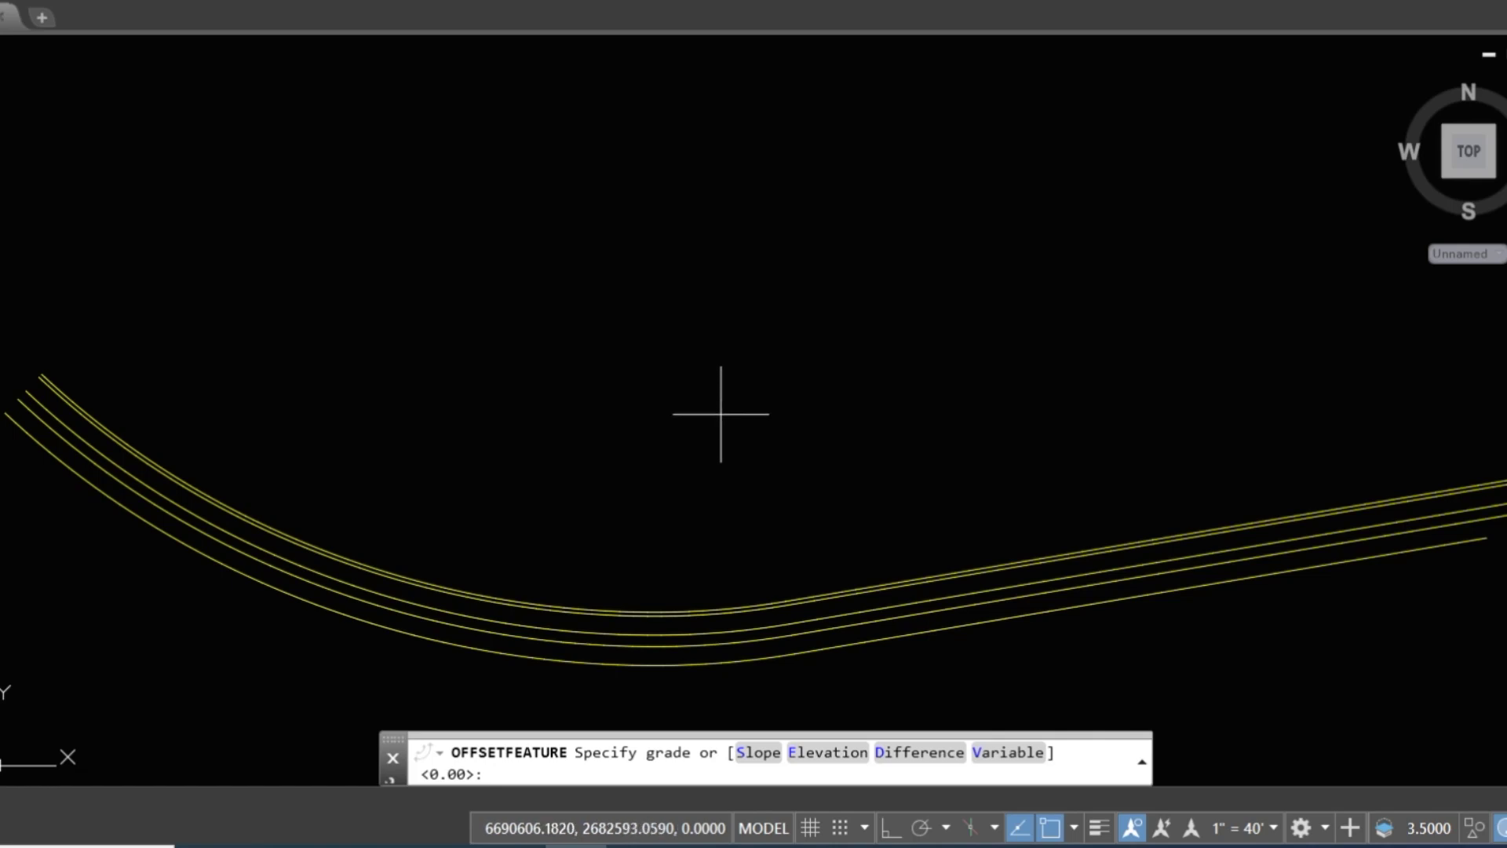
type("6")
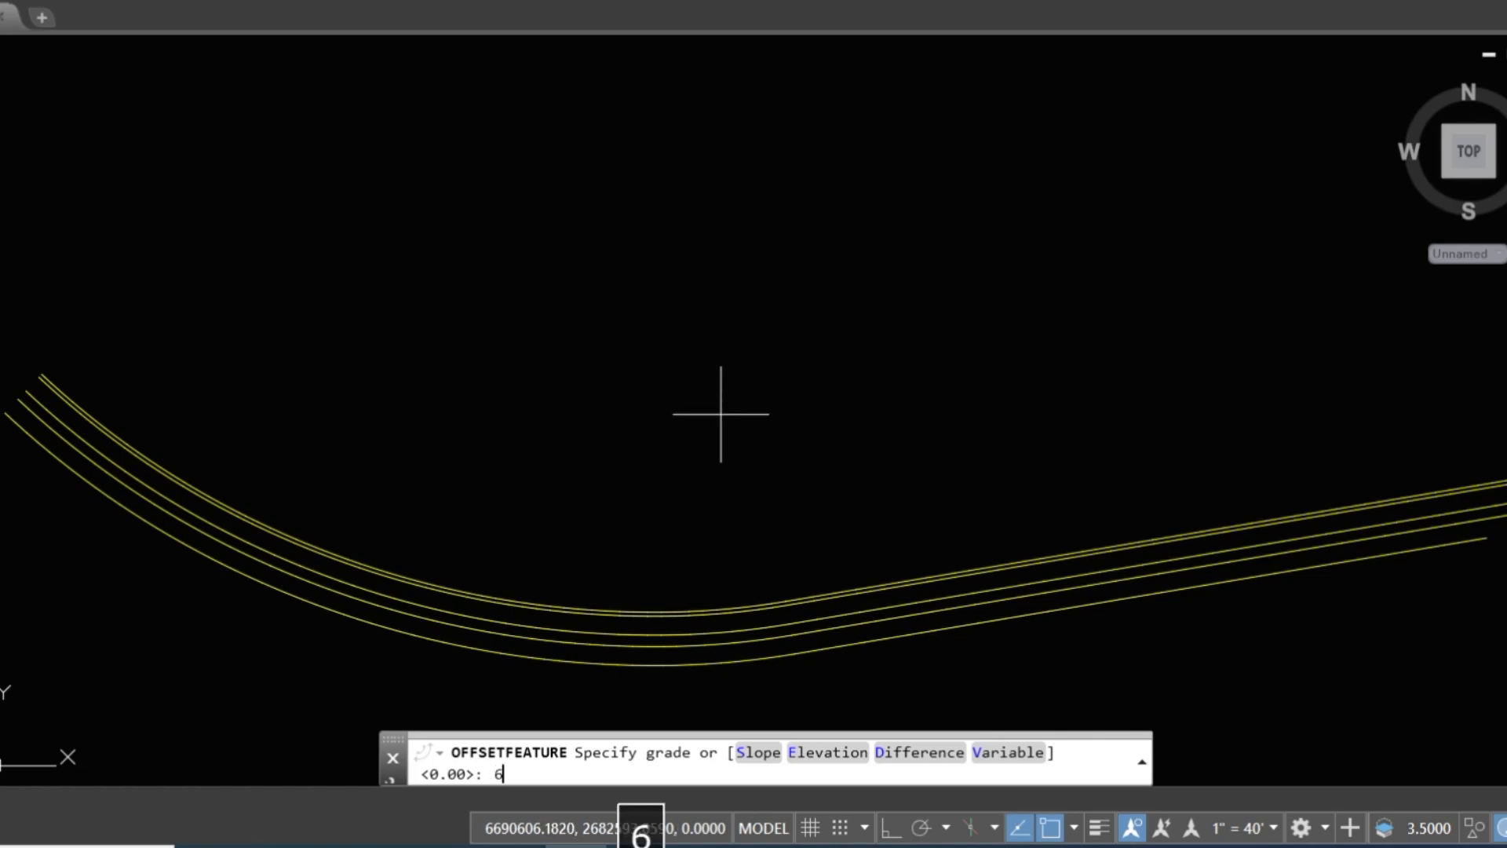
key("Return")
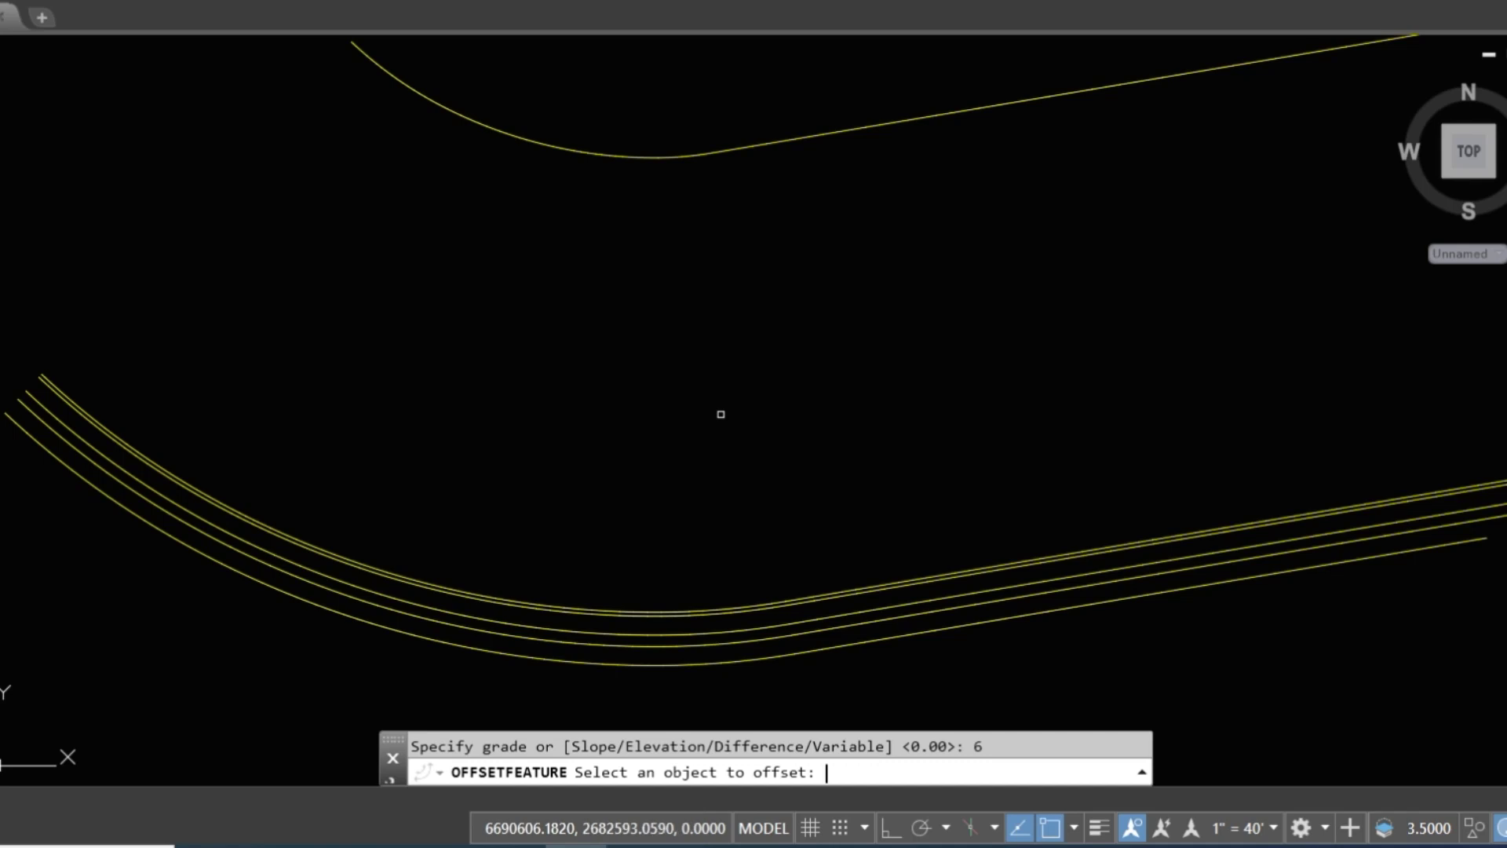
key("space")
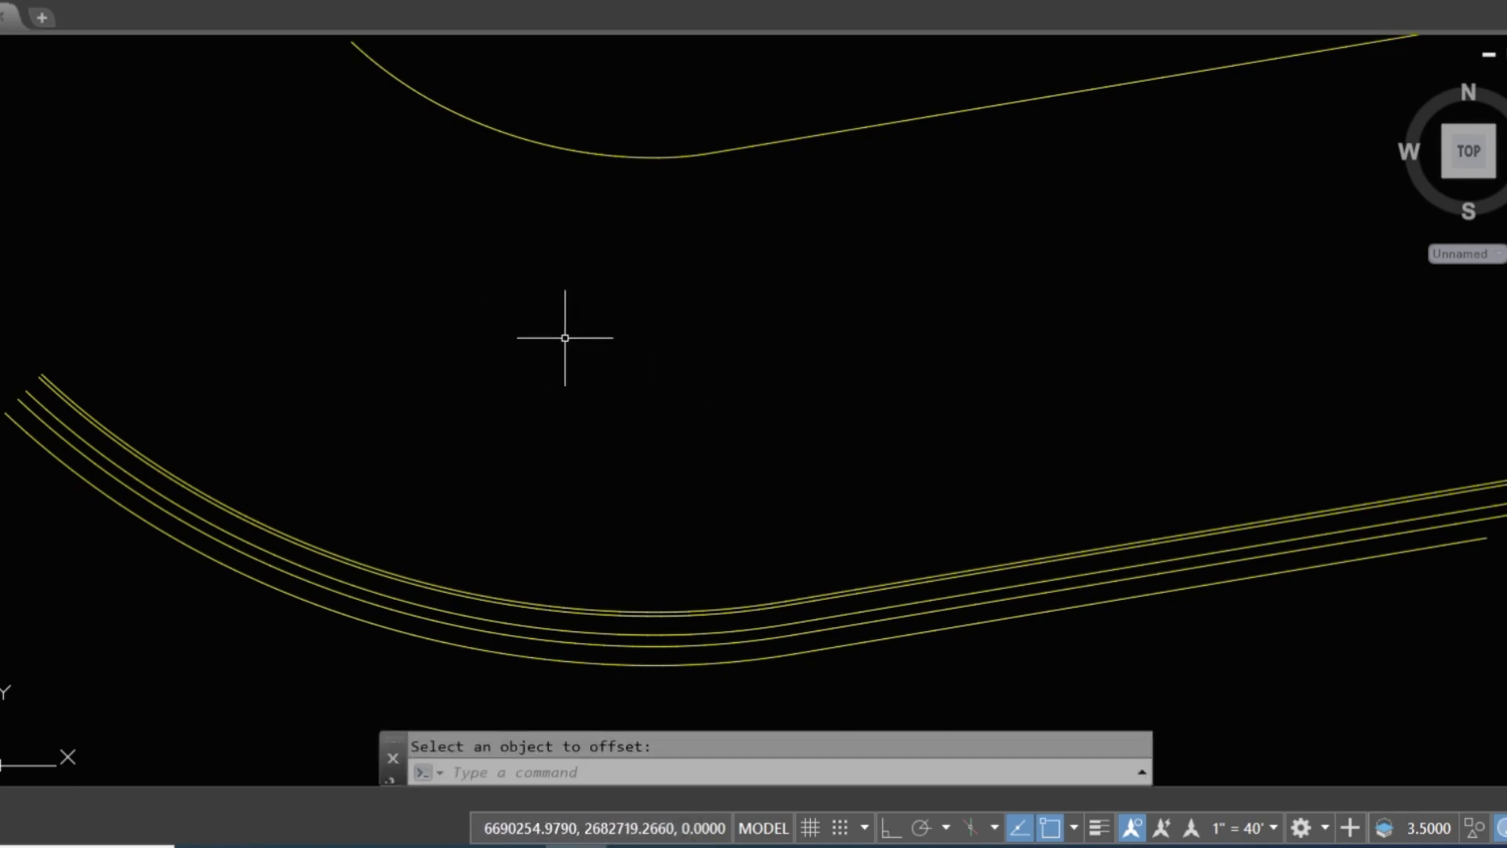
scroll(511, 337, "down", 3)
mouse_move(662, 329)
middle_mouse_down()
mouse_move(673, 343)
mouse_move(599, 361)
middle_mouse_up()
scroll(481, 357, "up", 3)
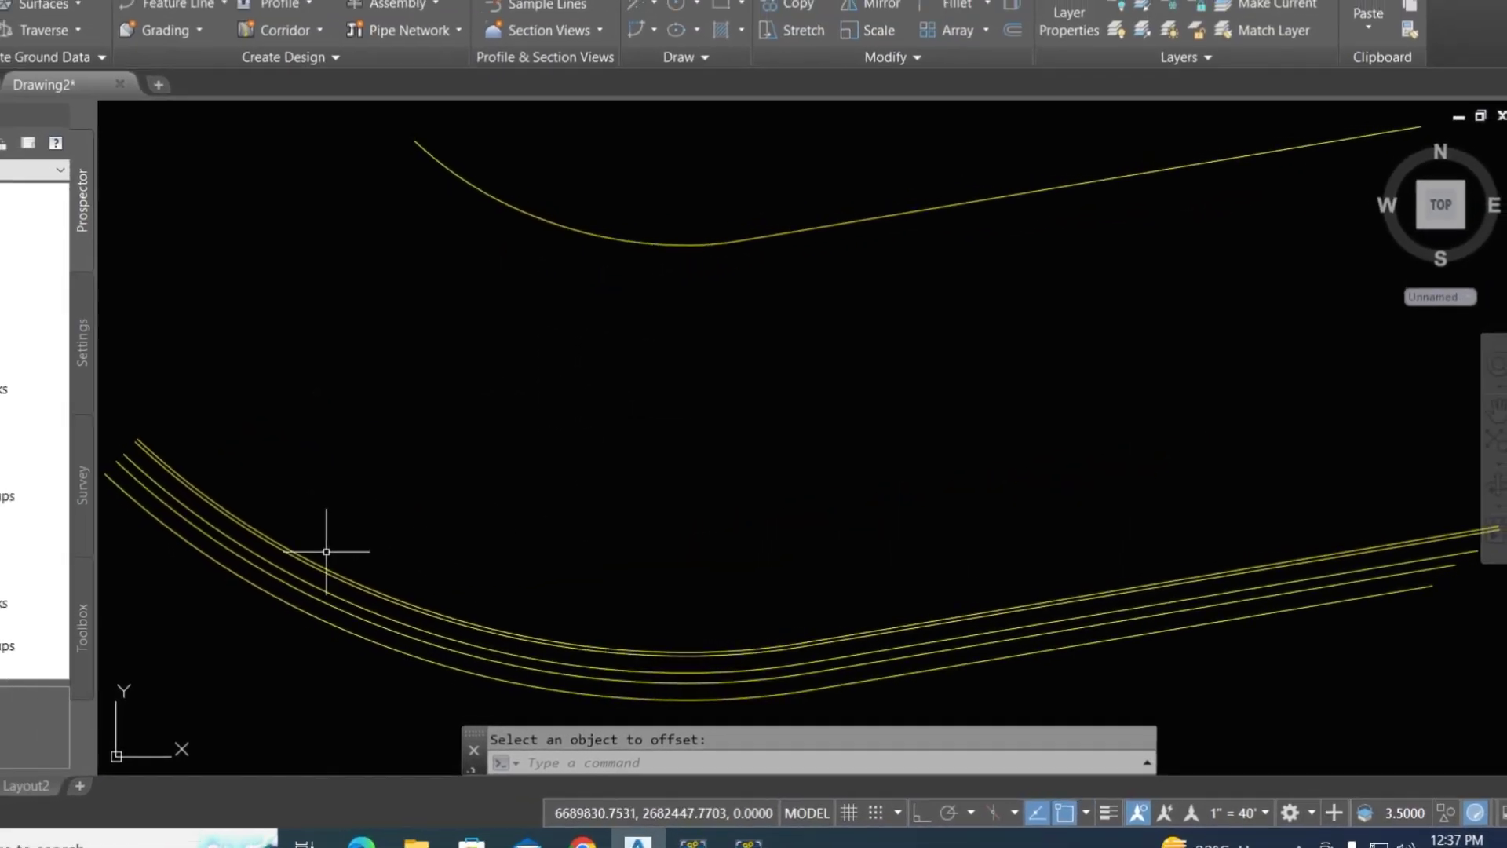
middle_click_drag(313, 504, 370, 481)
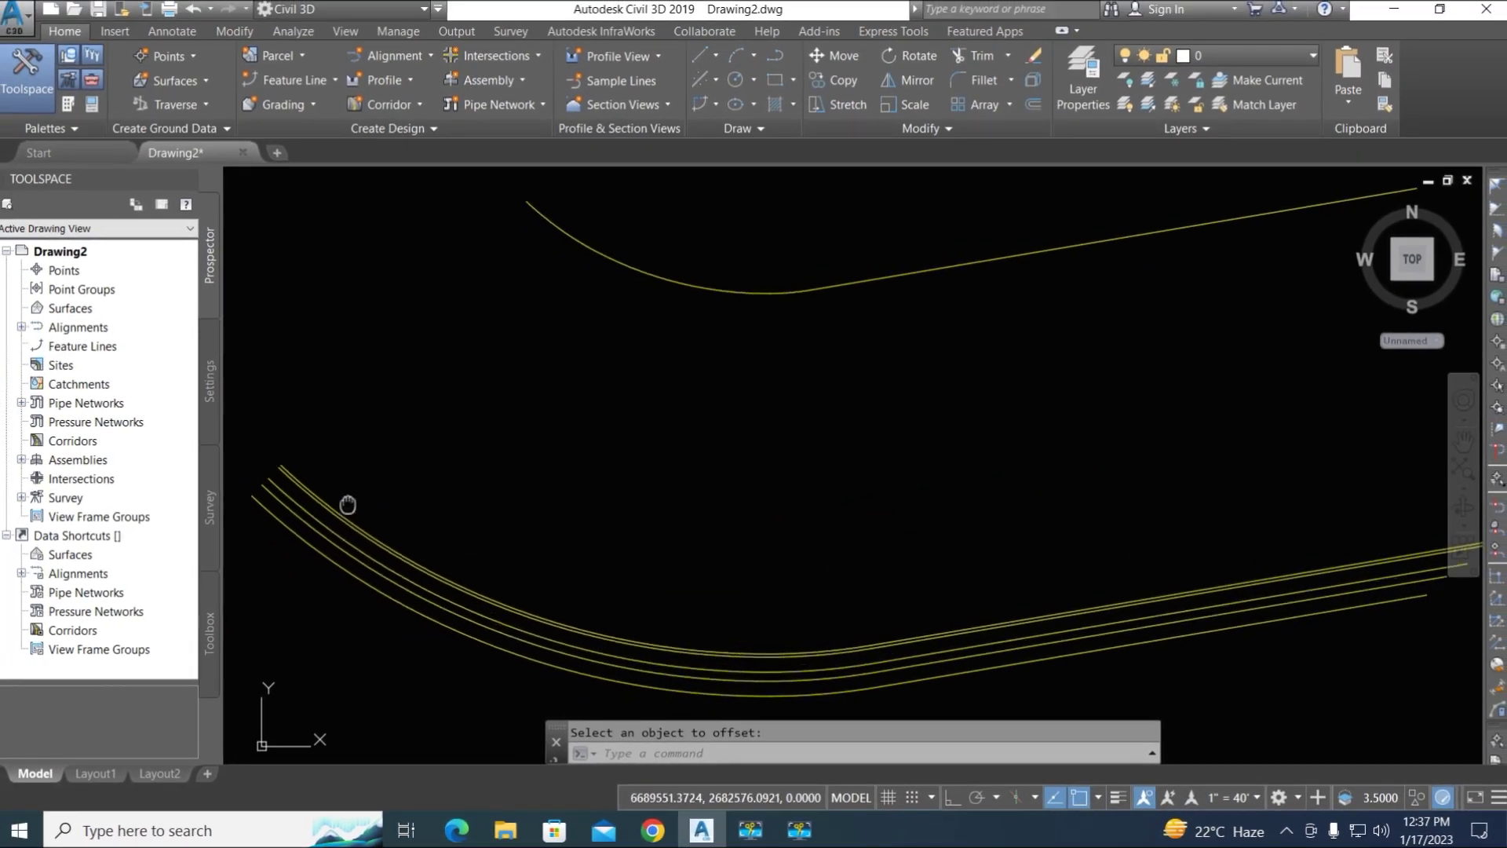
middle_click_drag(702, 402, 677, 417)
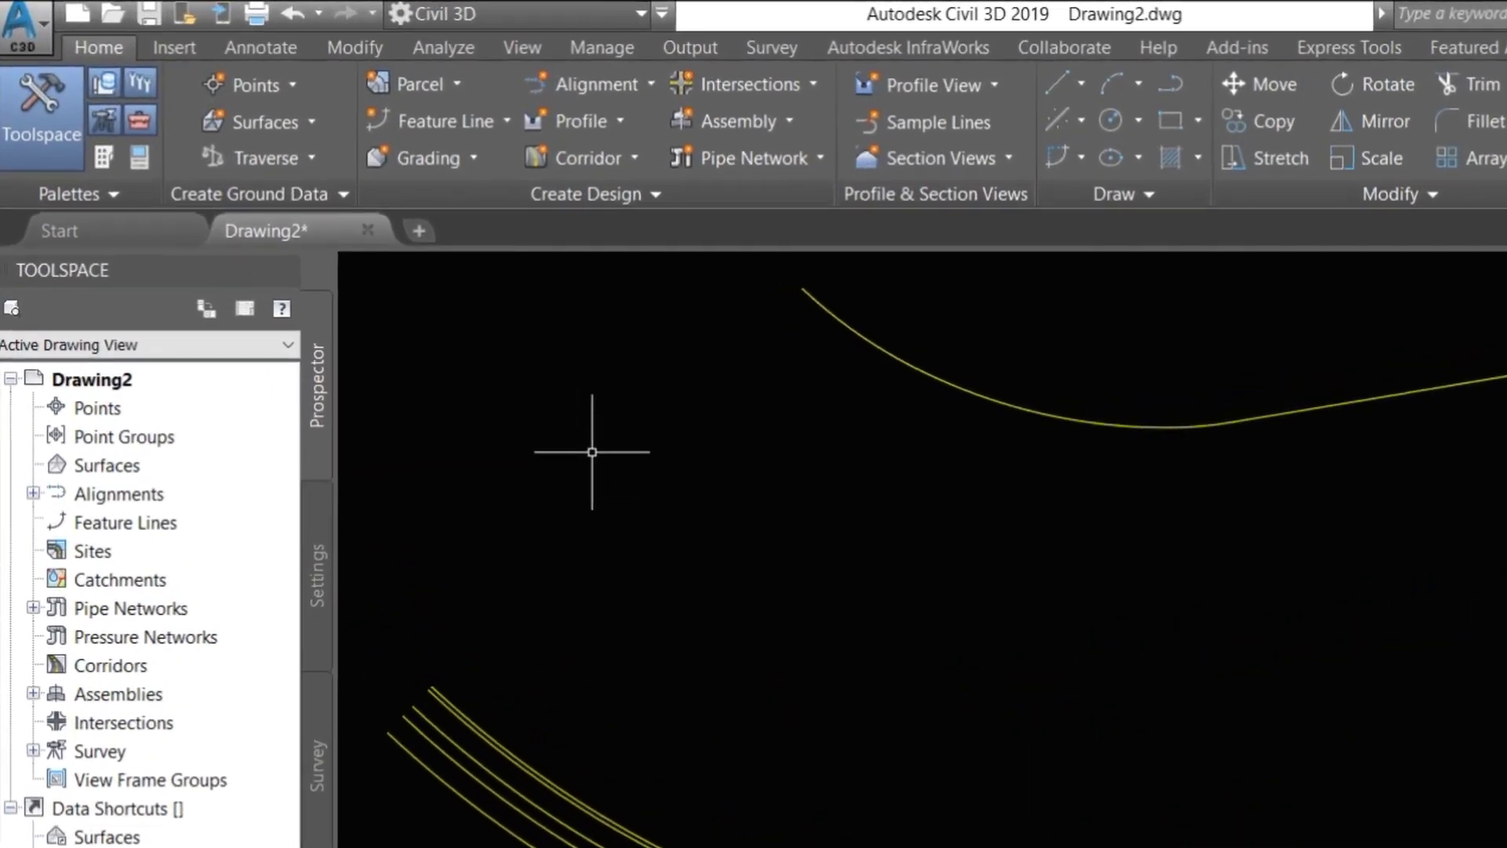
left_click(415, 55)
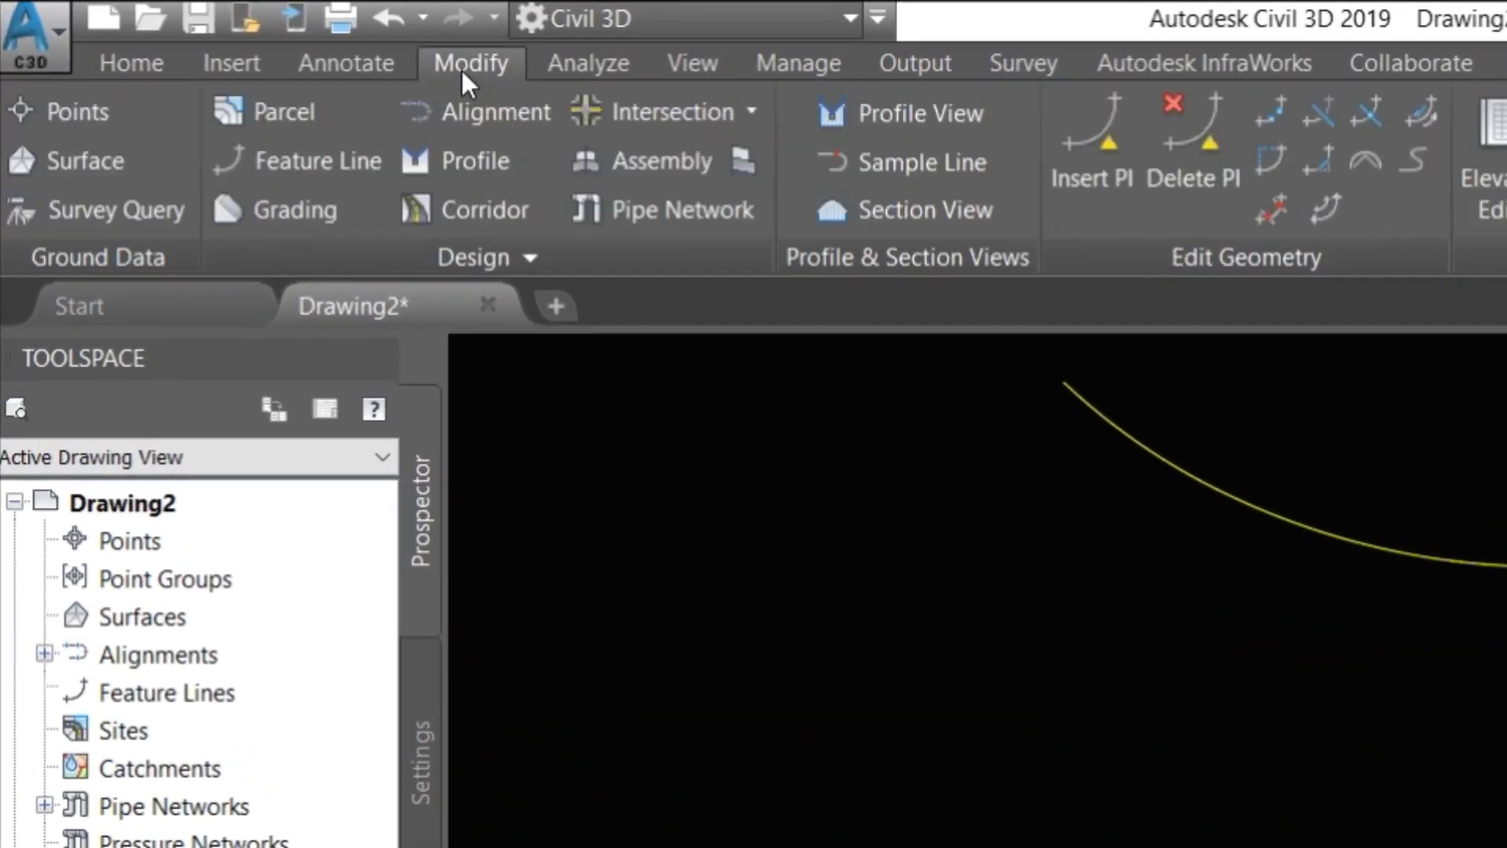
left_click(131, 66)
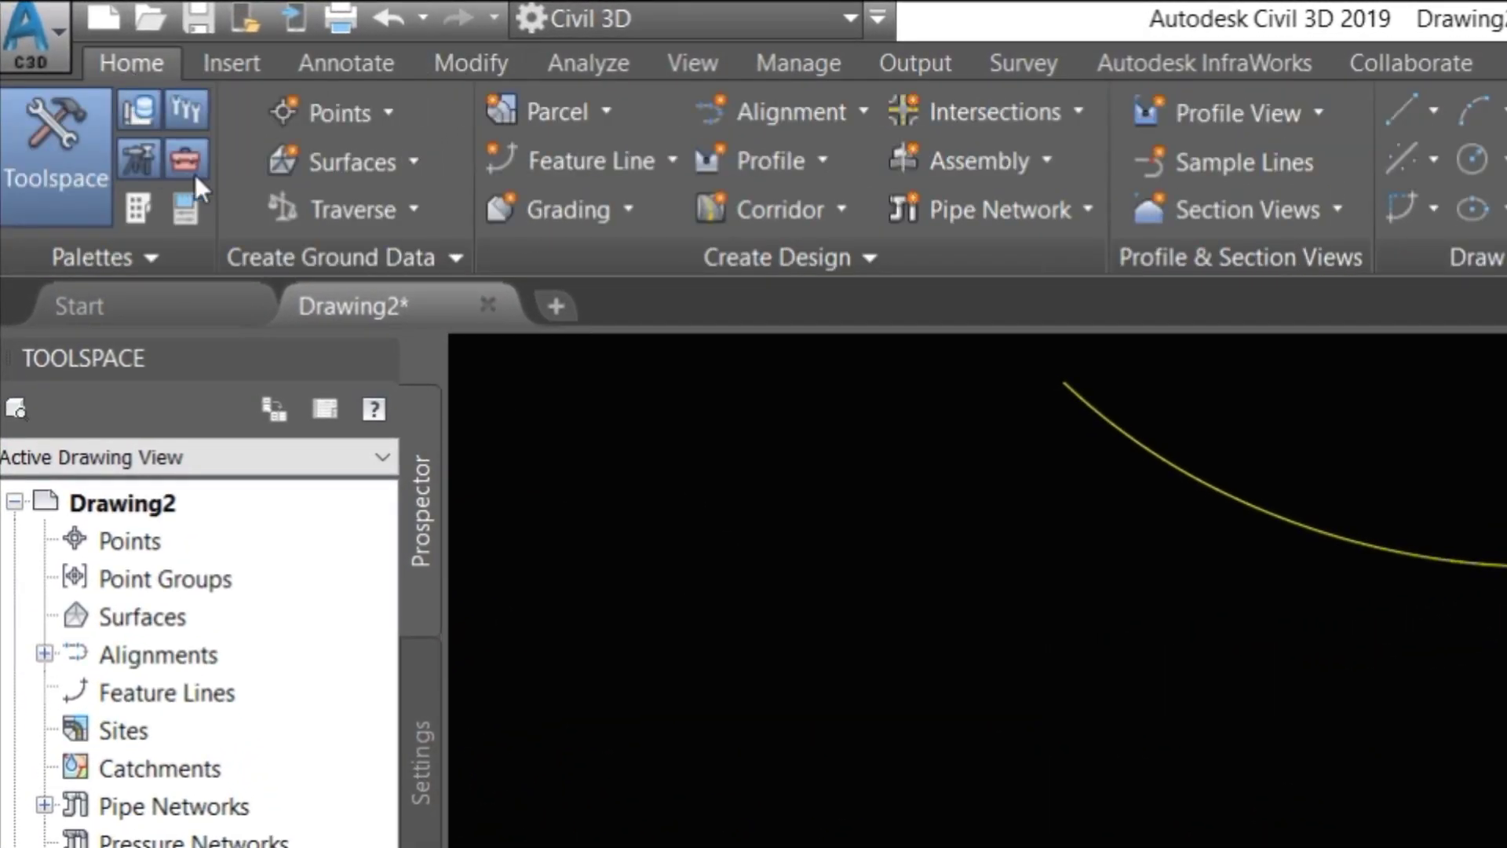
Start a new TIN surface and name it GRD
left_click(395, 169)
left_click(422, 234)
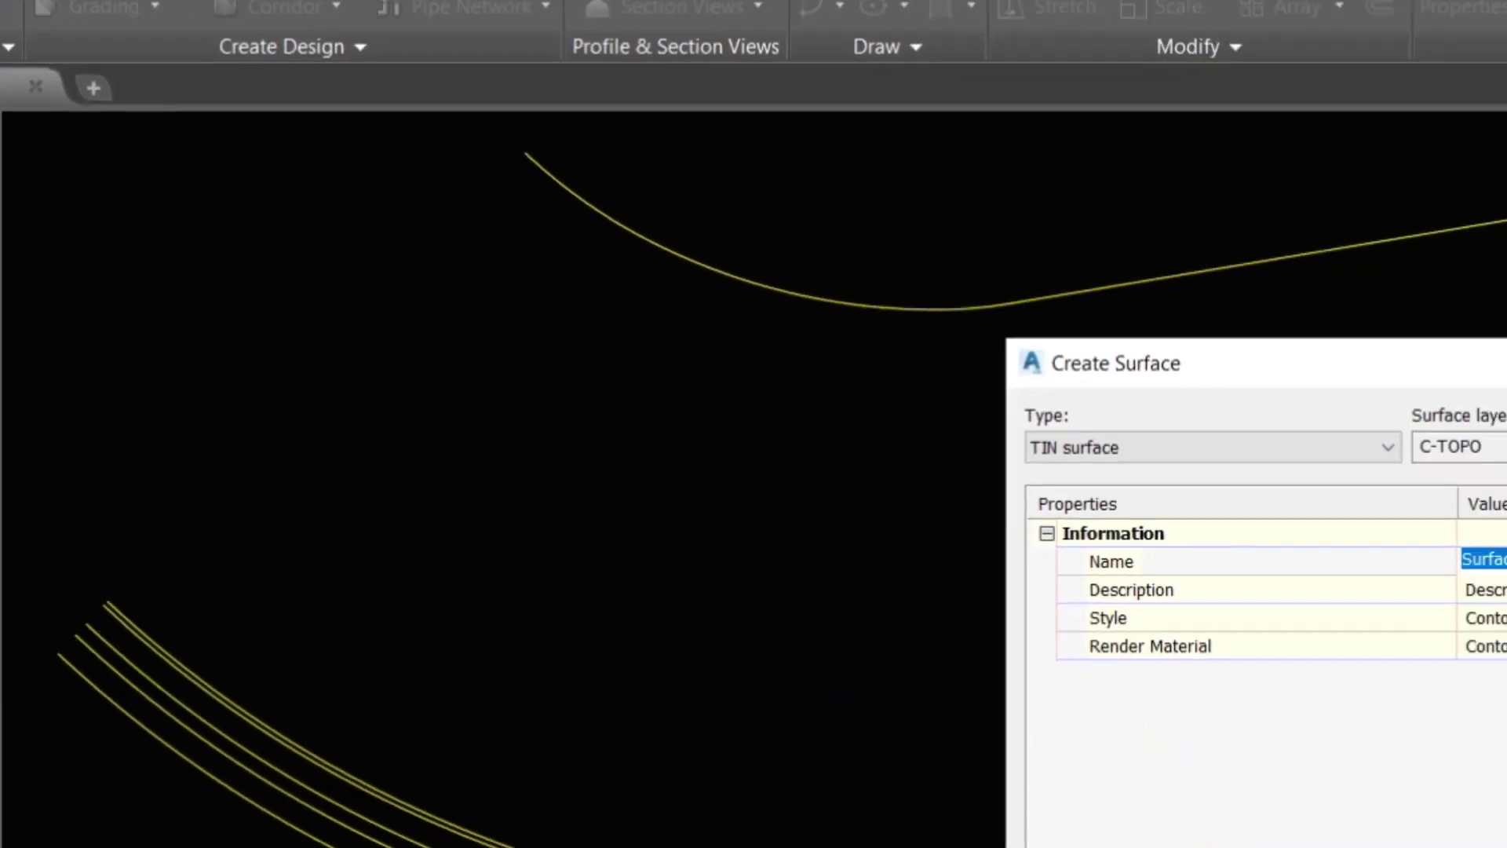
type("G")
type("RD")
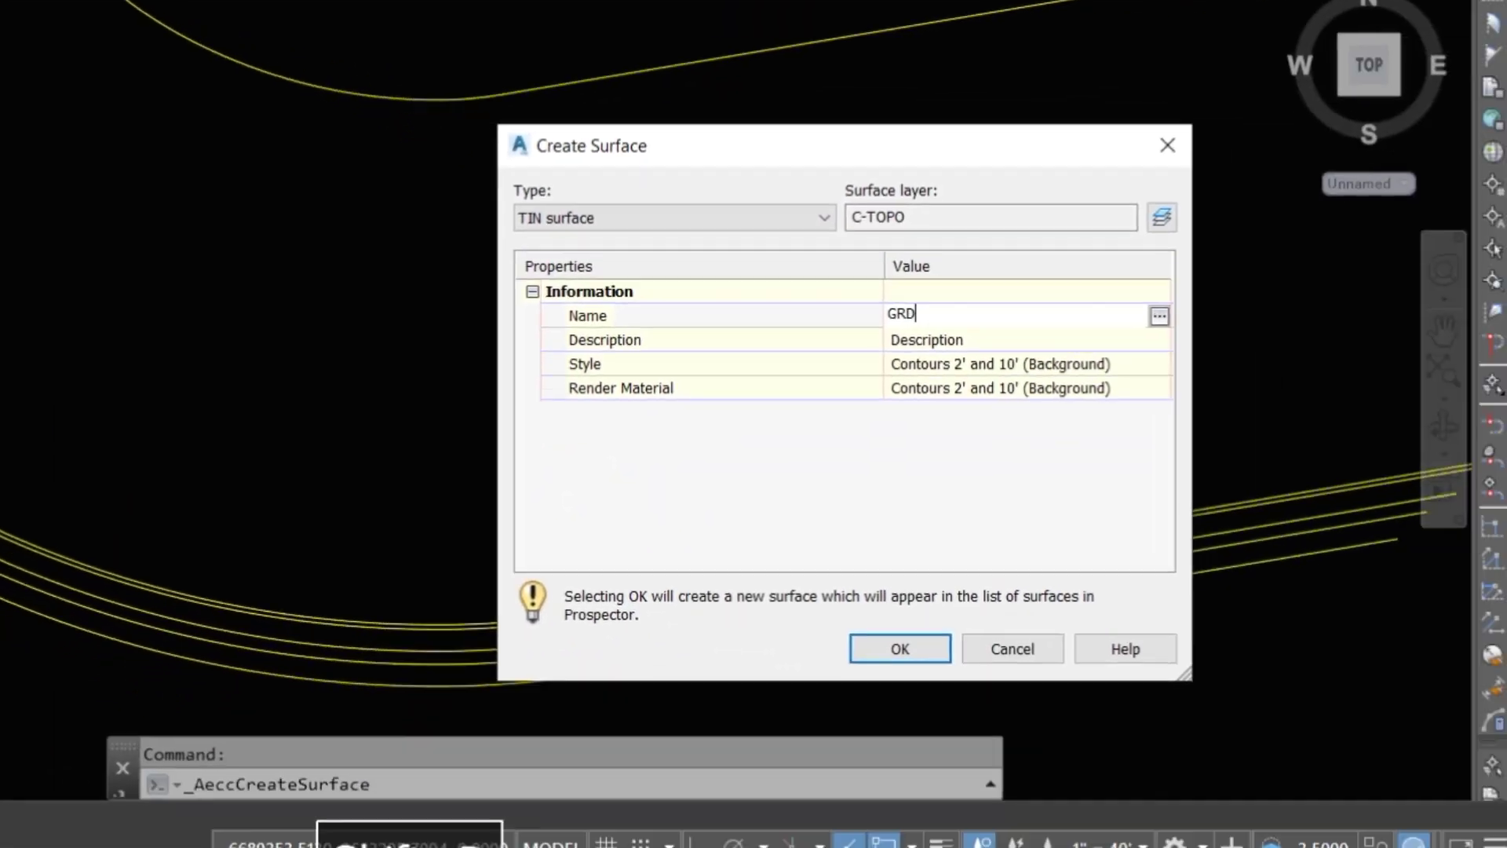
key("Return")
Set the surface style to Contours and Triangles and create the surface
left_click(1160, 367)
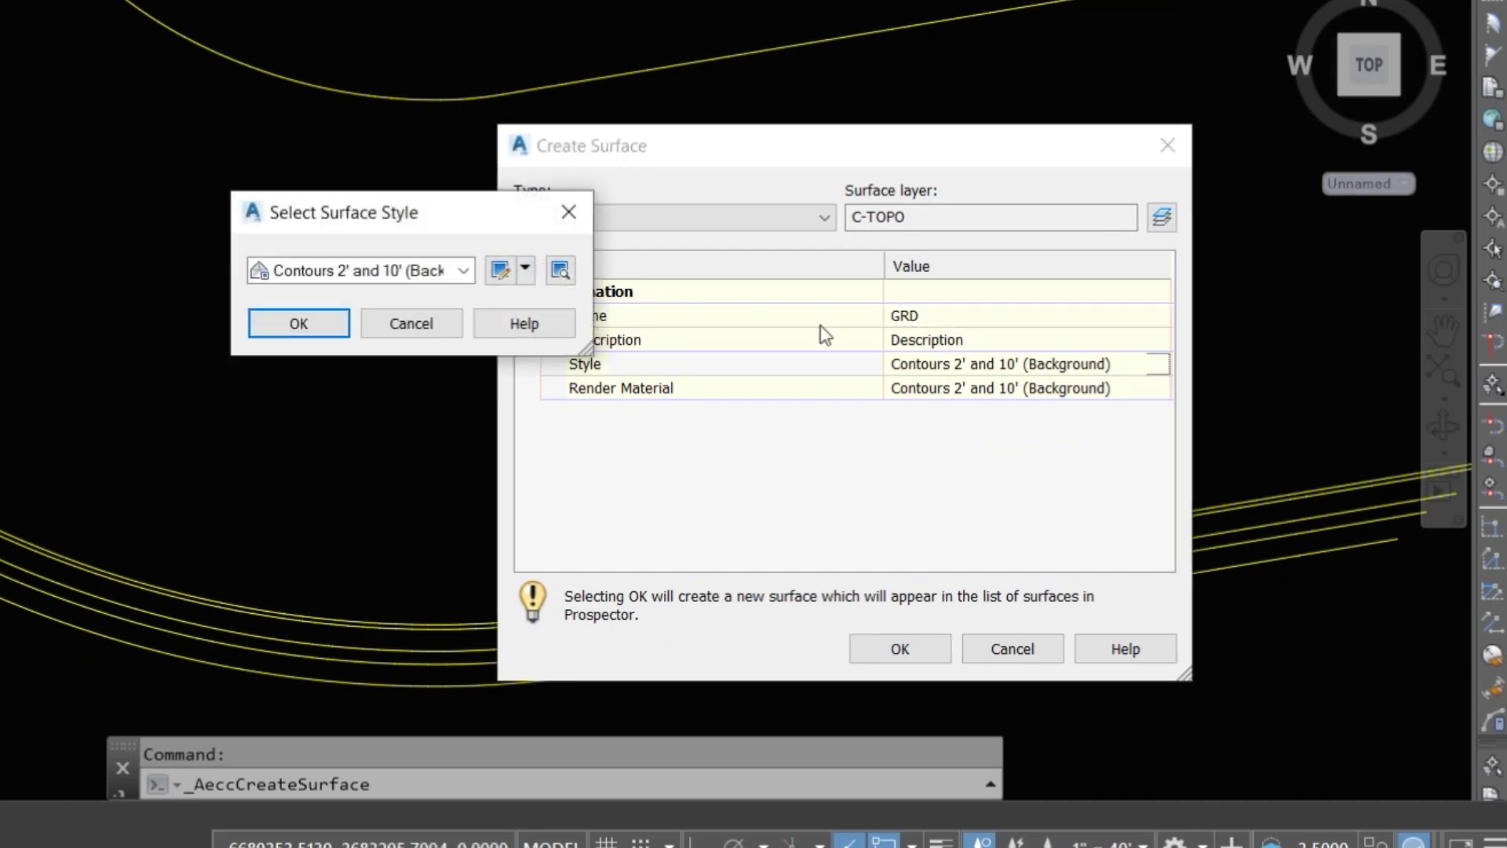
left_click(462, 270)
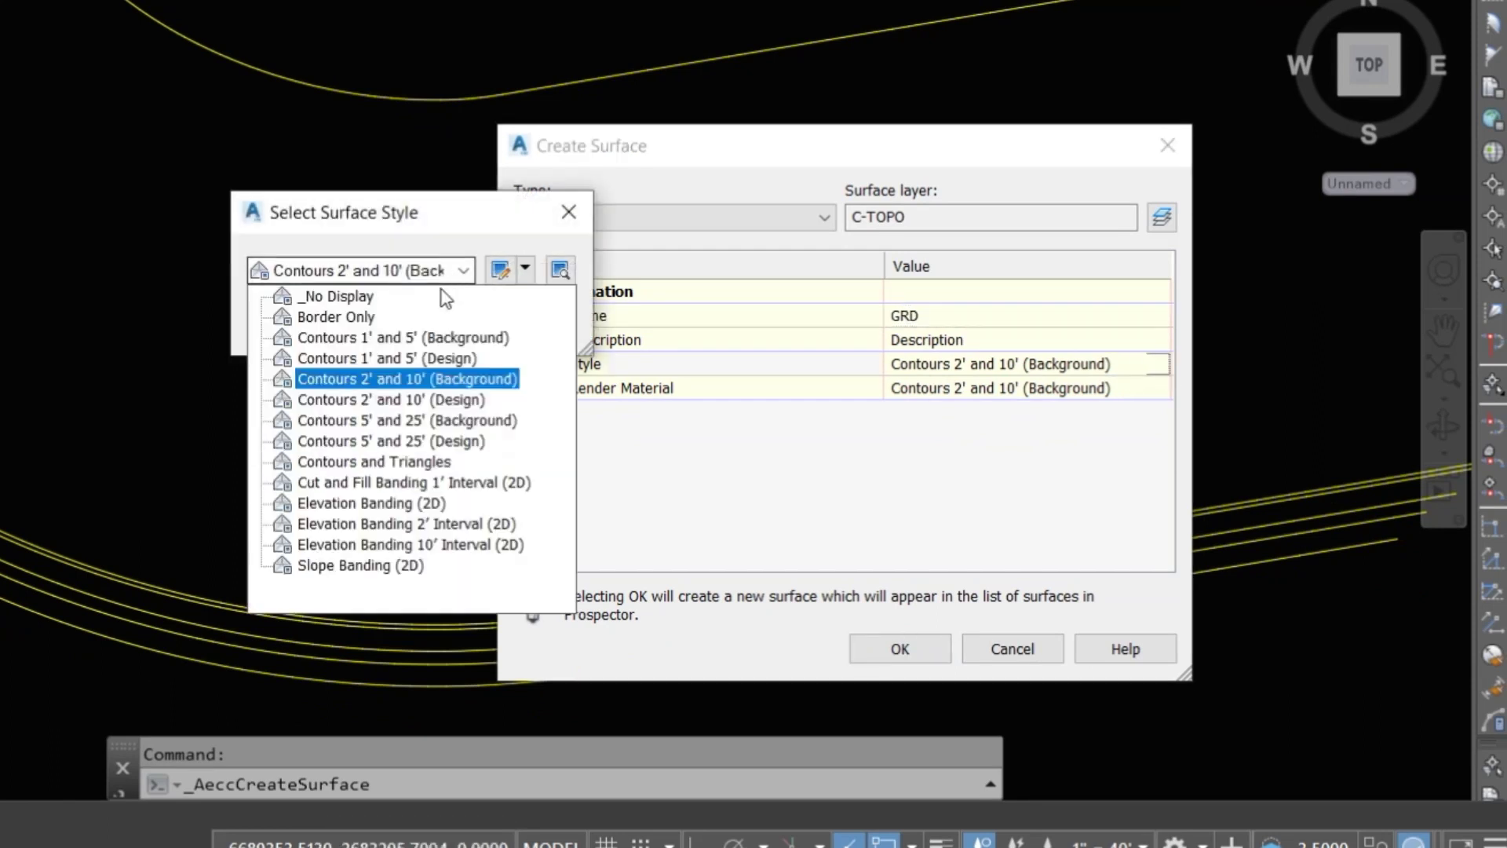
left_click(391, 464)
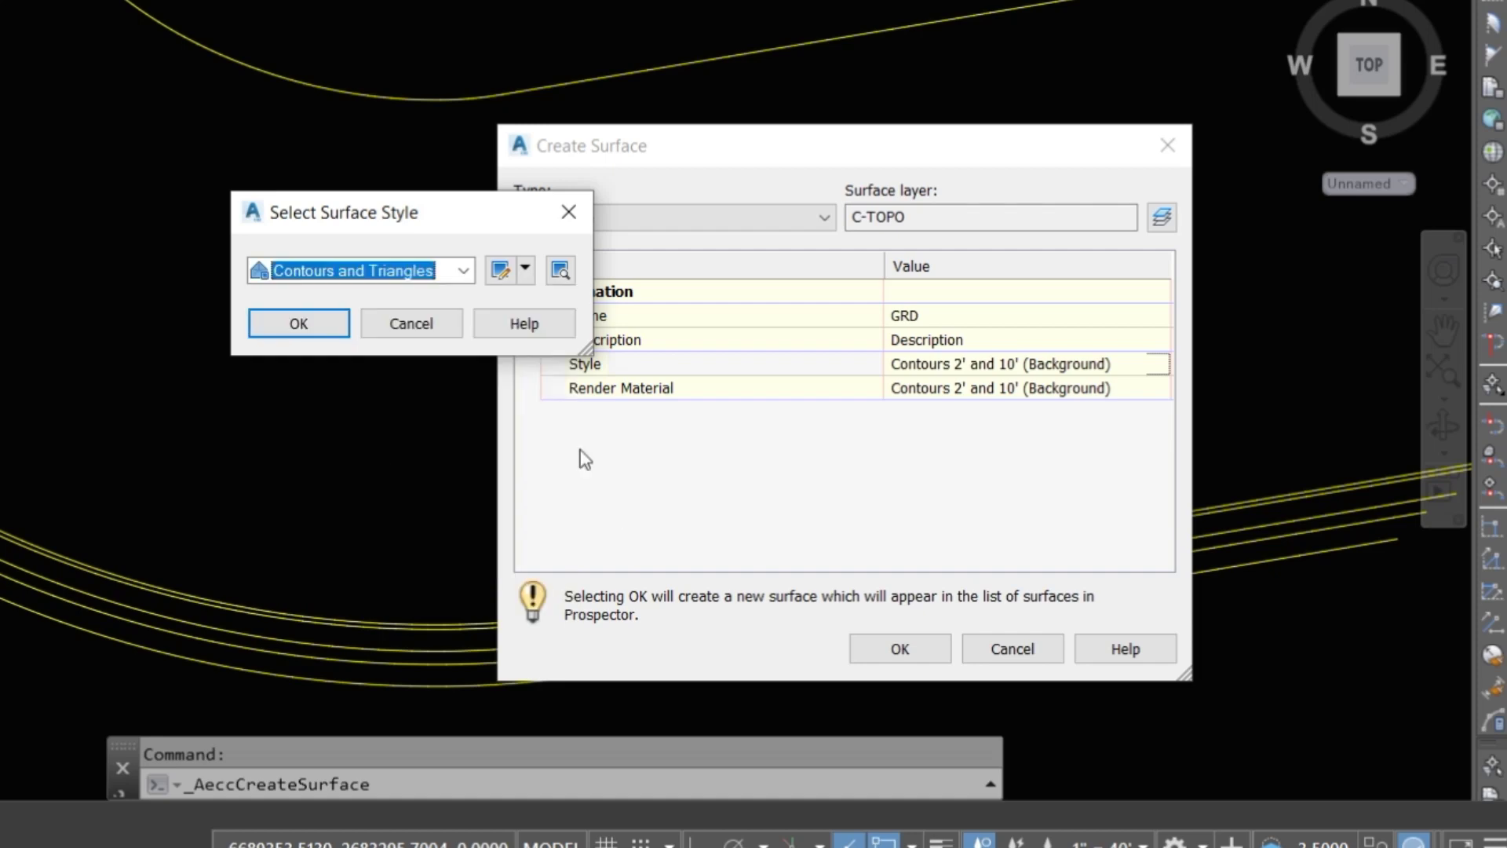
left_click(292, 323)
left_click(902, 648)
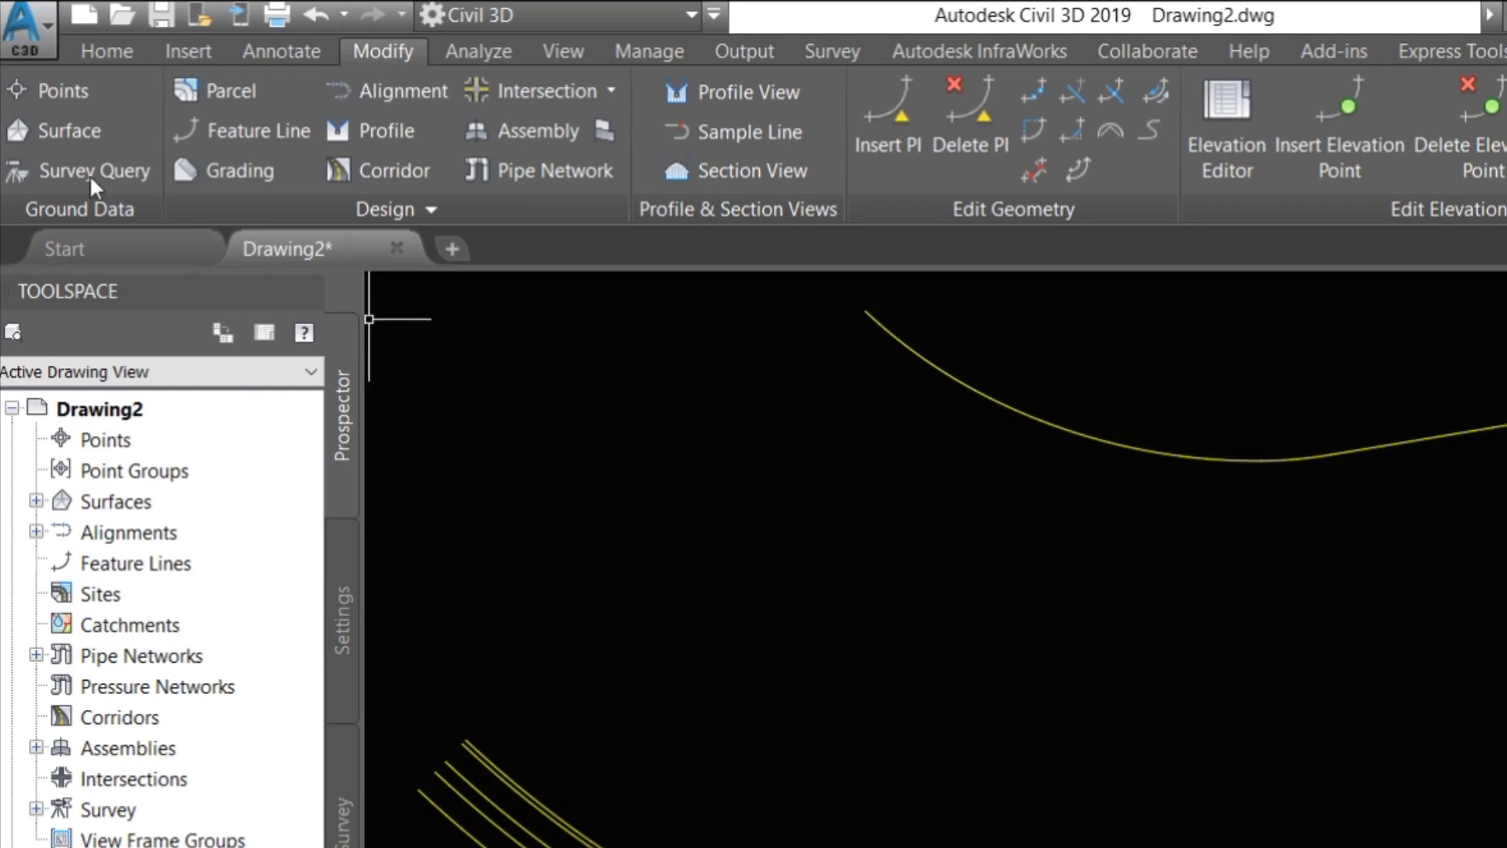
Set up contour data for the surface with the description GRD and Swapping edges enabled for minimizing flat areas
left_click(53, 129)
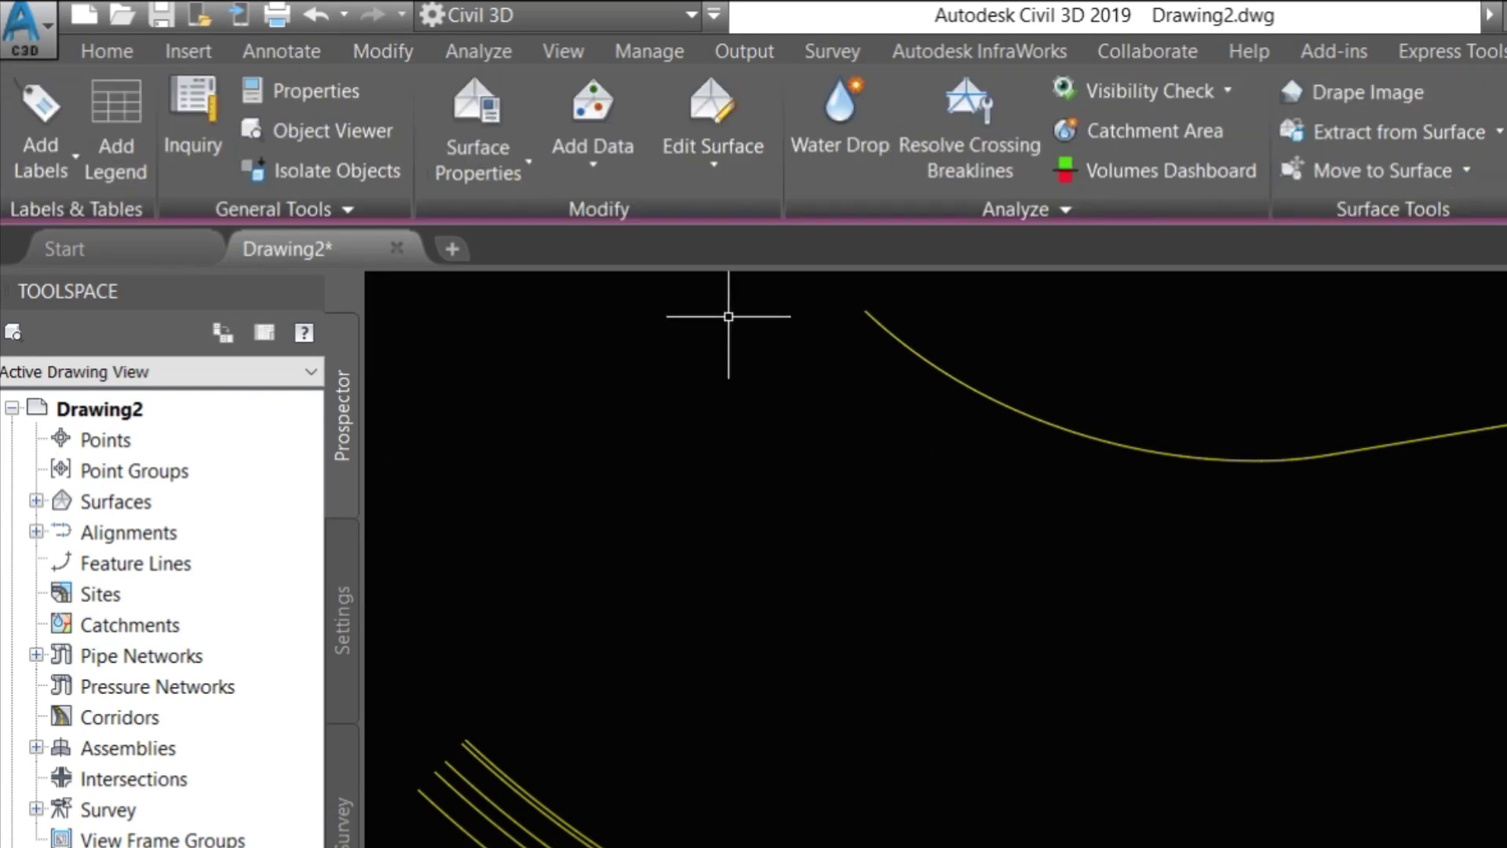
left_click(592, 126)
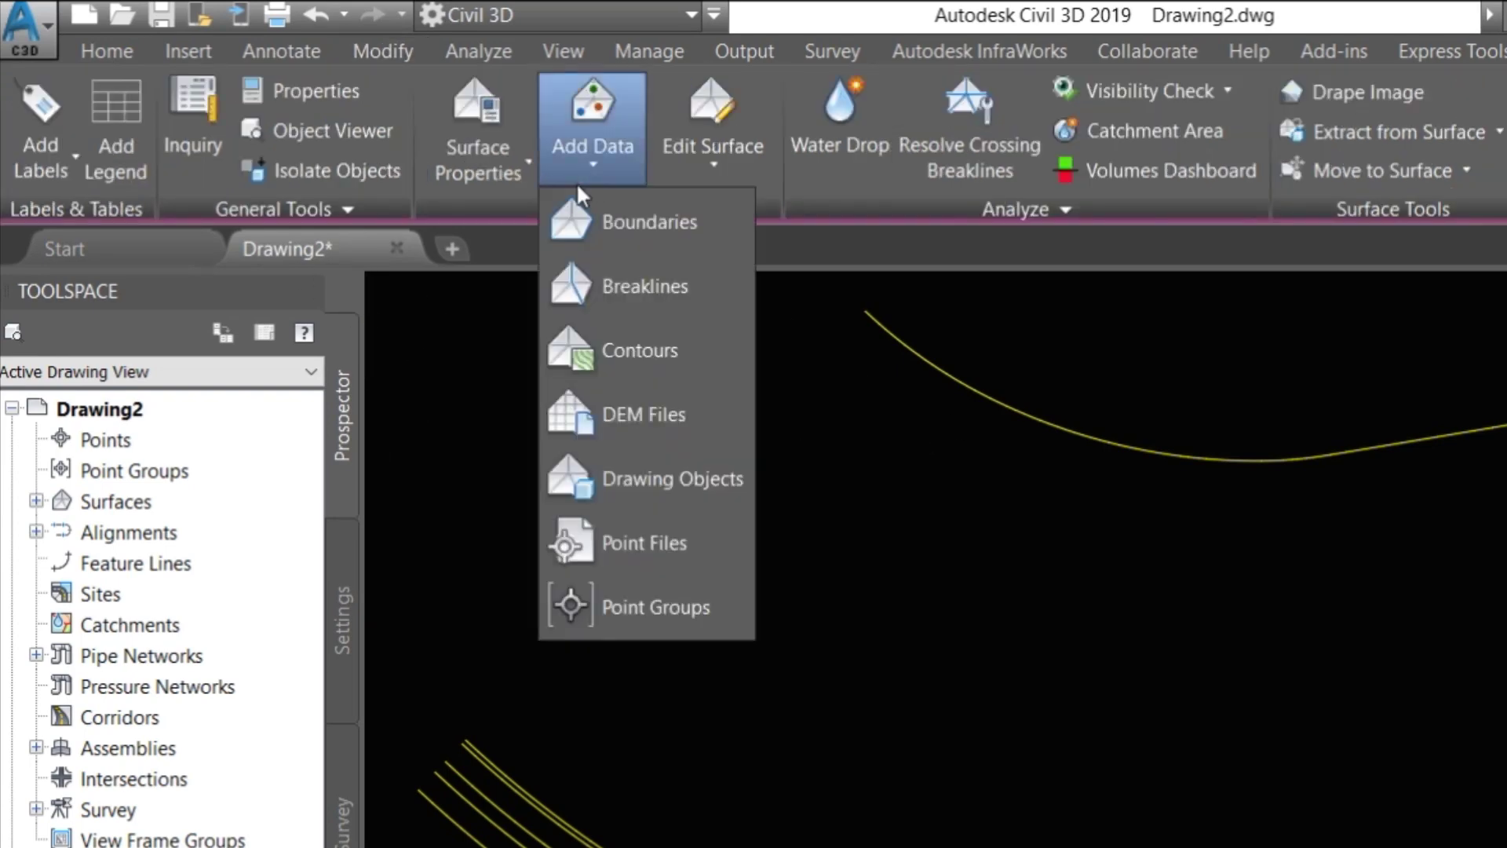
left_click(634, 369)
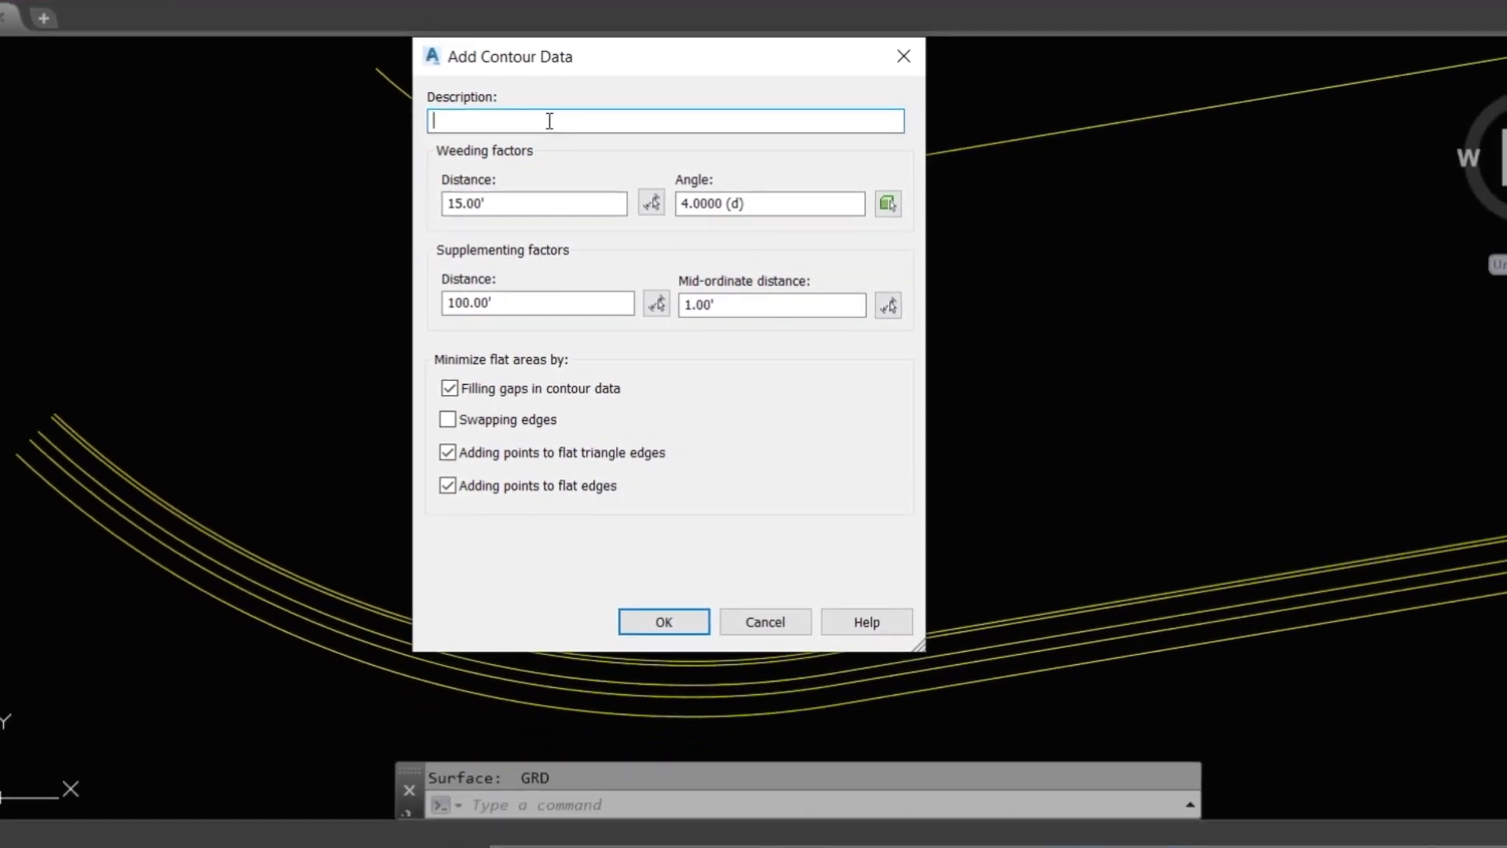
type("GRD")
left_click(448, 420)
left_click(669, 622)
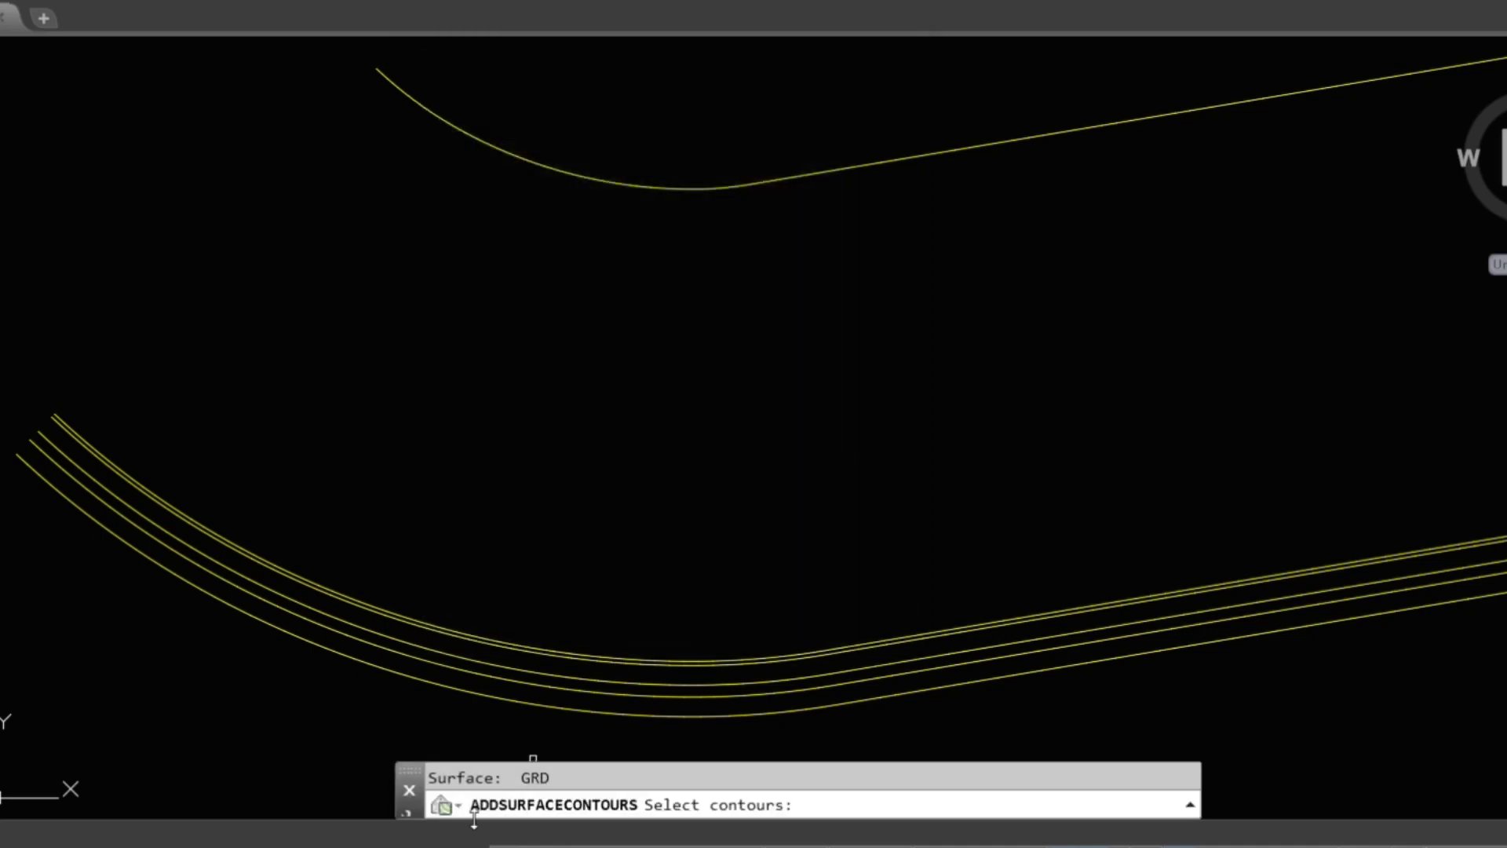
Add the uppermost feature line of the road group and the stepped offset line to the surface as contours
left_click(743, 657)
left_click(768, 184)
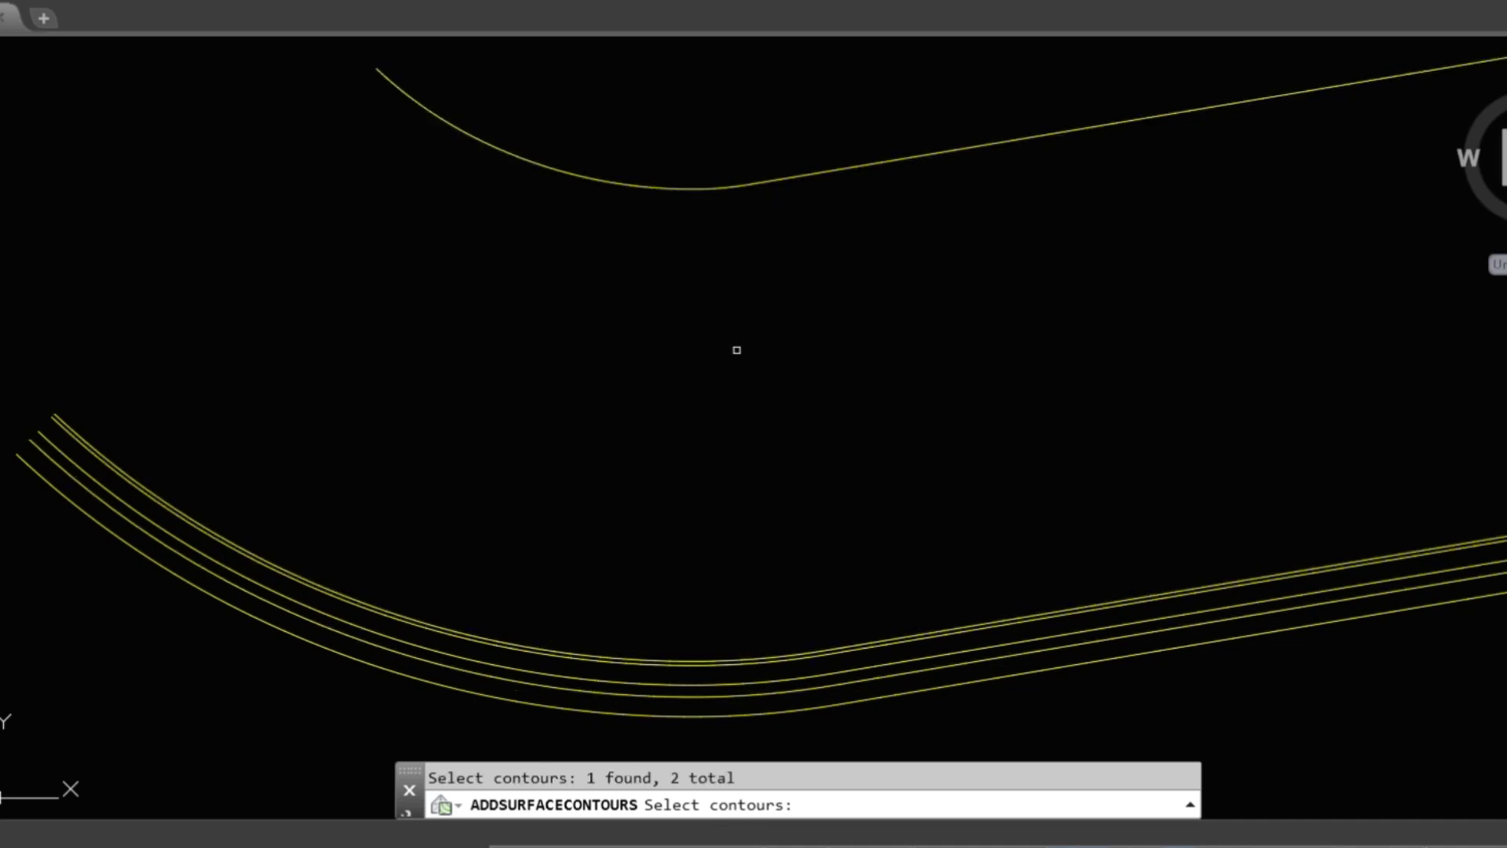
key("Return")
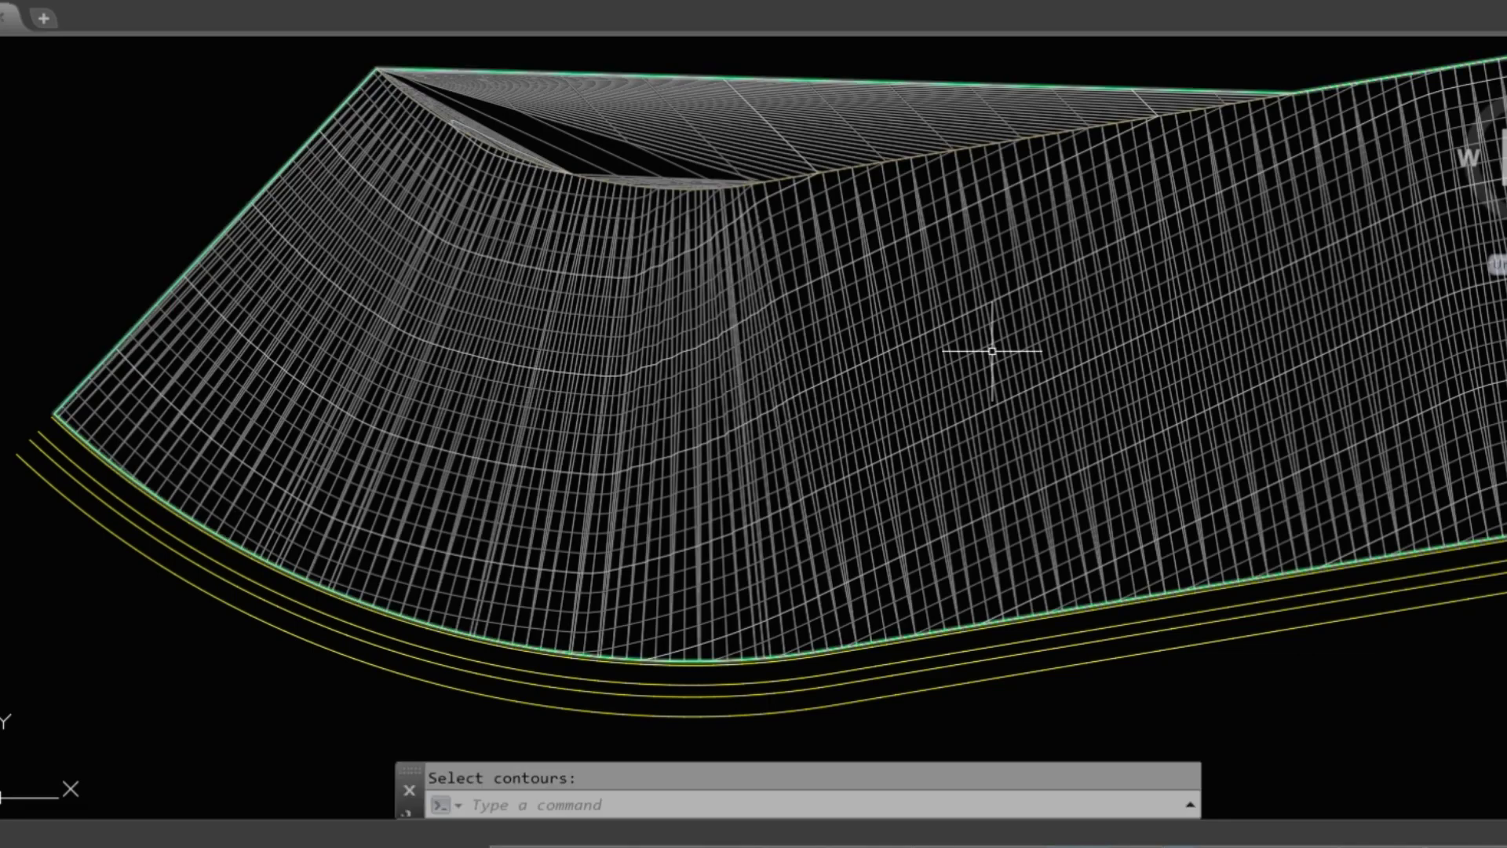
Delete the surface's triangle edges that span the open area outside the curved offset line, using Delete Line with a crossing selection
scroll(942, 358, "down", 2)
scroll(599, 141, "up", 4)
middle_click_drag(599, 142, 653, 288)
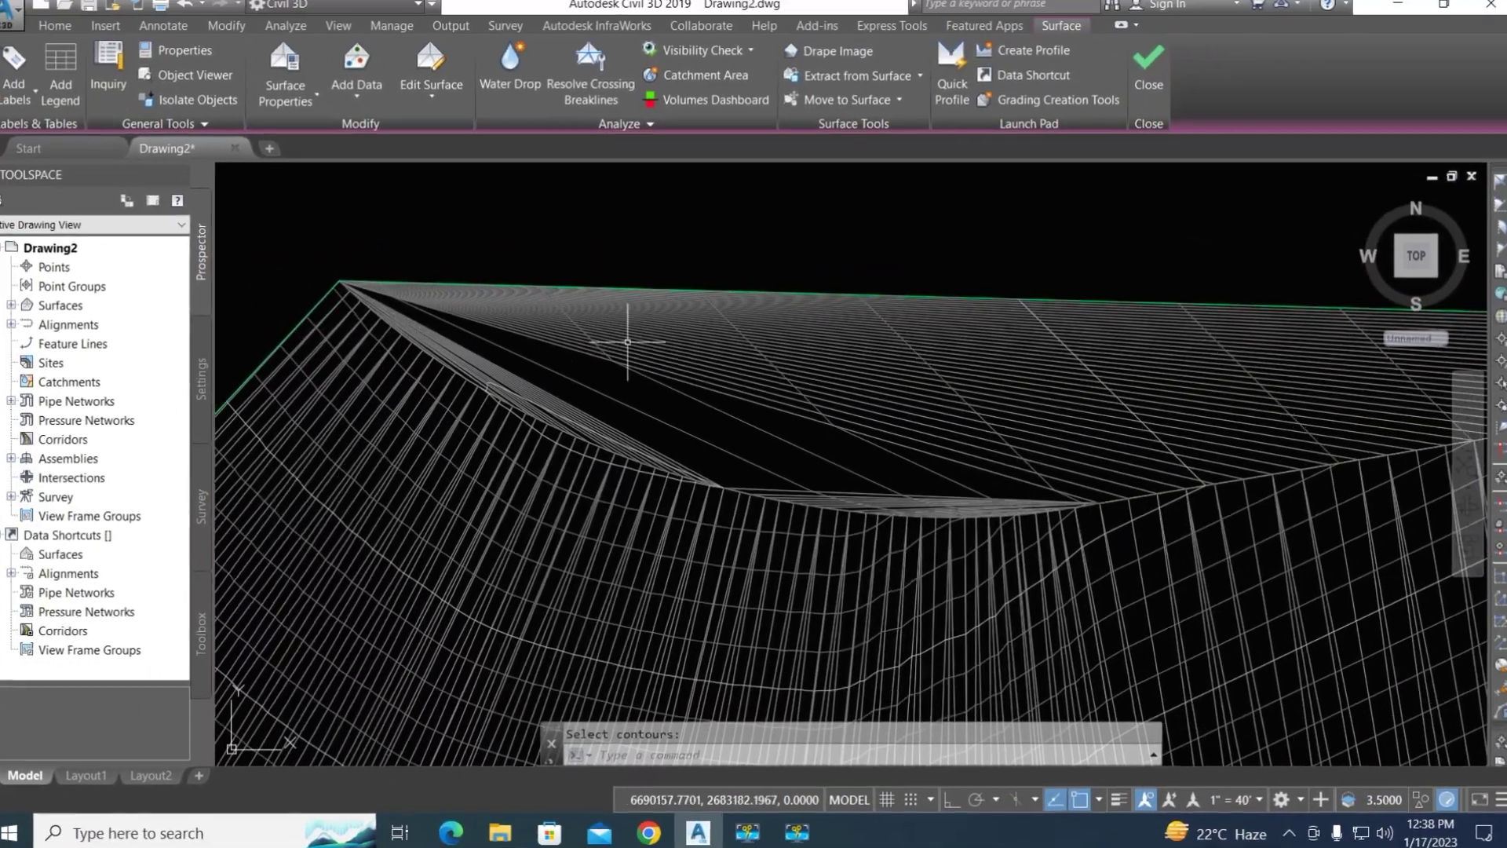
left_click(558, 279)
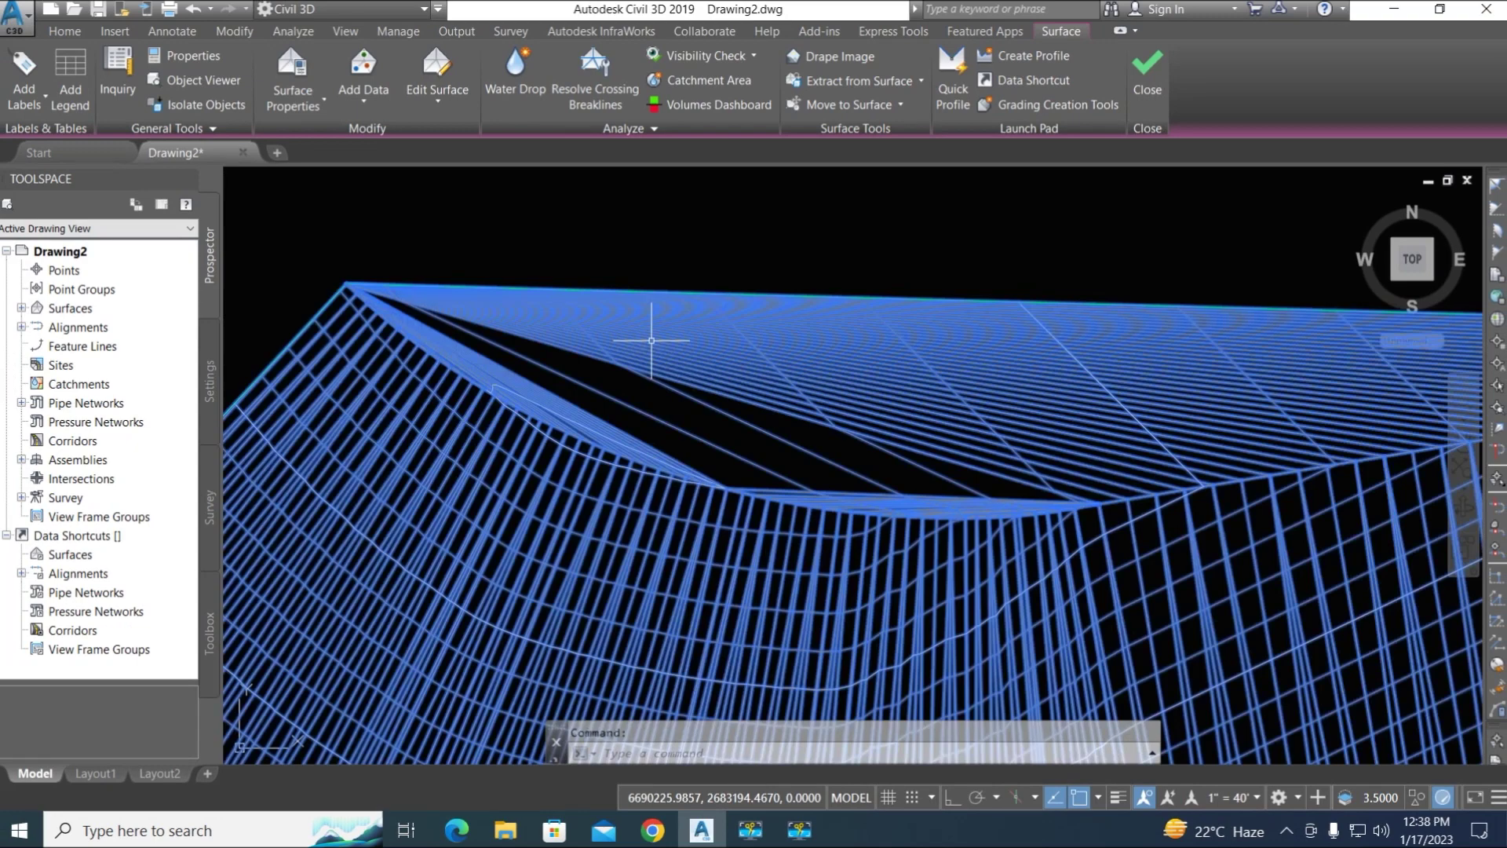
left_click(435, 100)
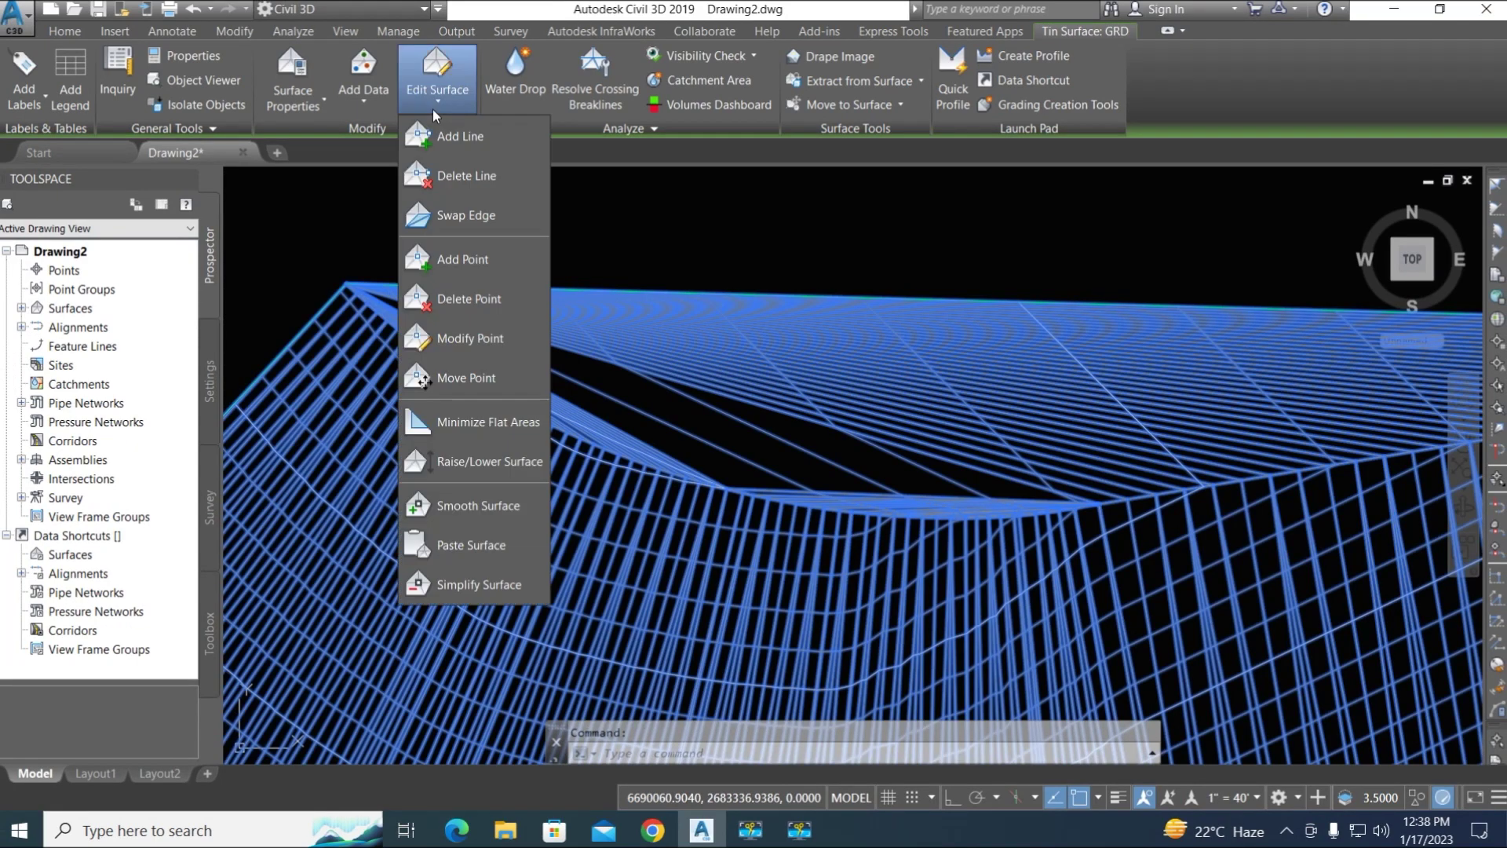
left_click(463, 175)
left_click(791, 274)
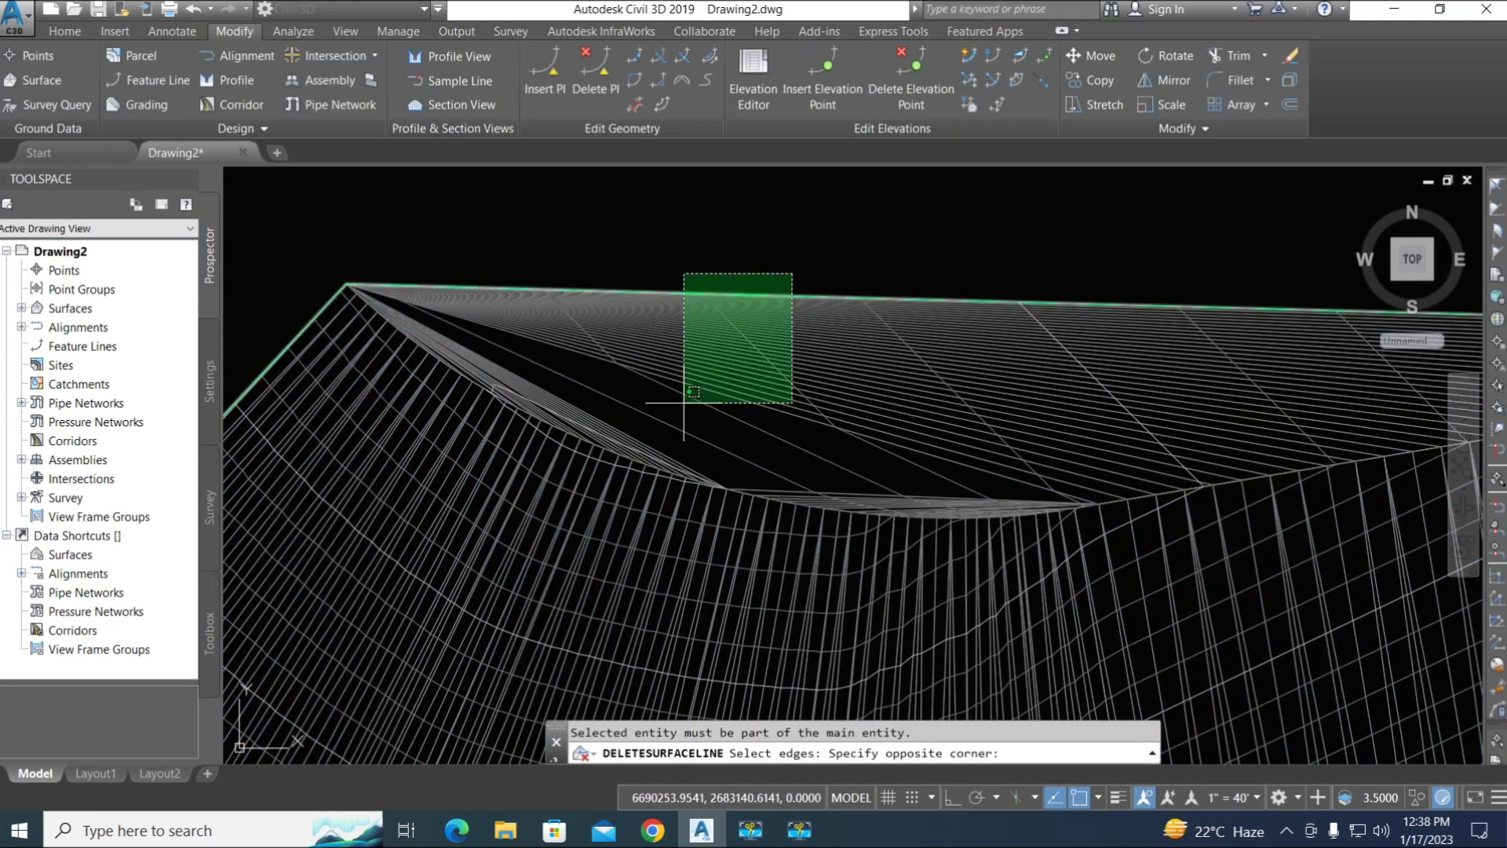
left_click(684, 403)
Delete the remaining long triangle edges lying outside the offset line along the start of its curve
scroll(532, 394, "up", 5)
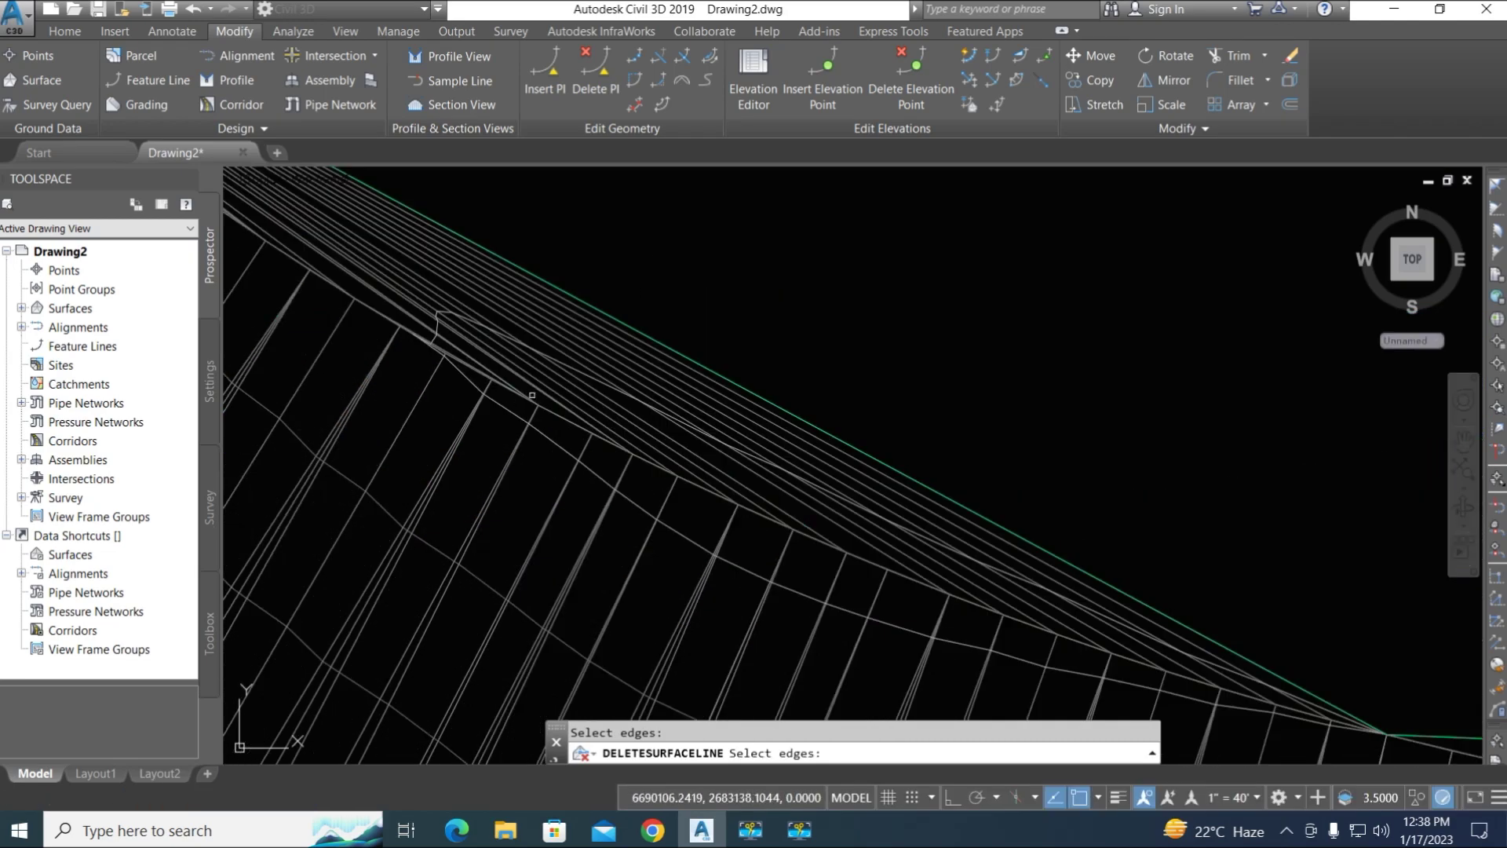
left_click(712, 324)
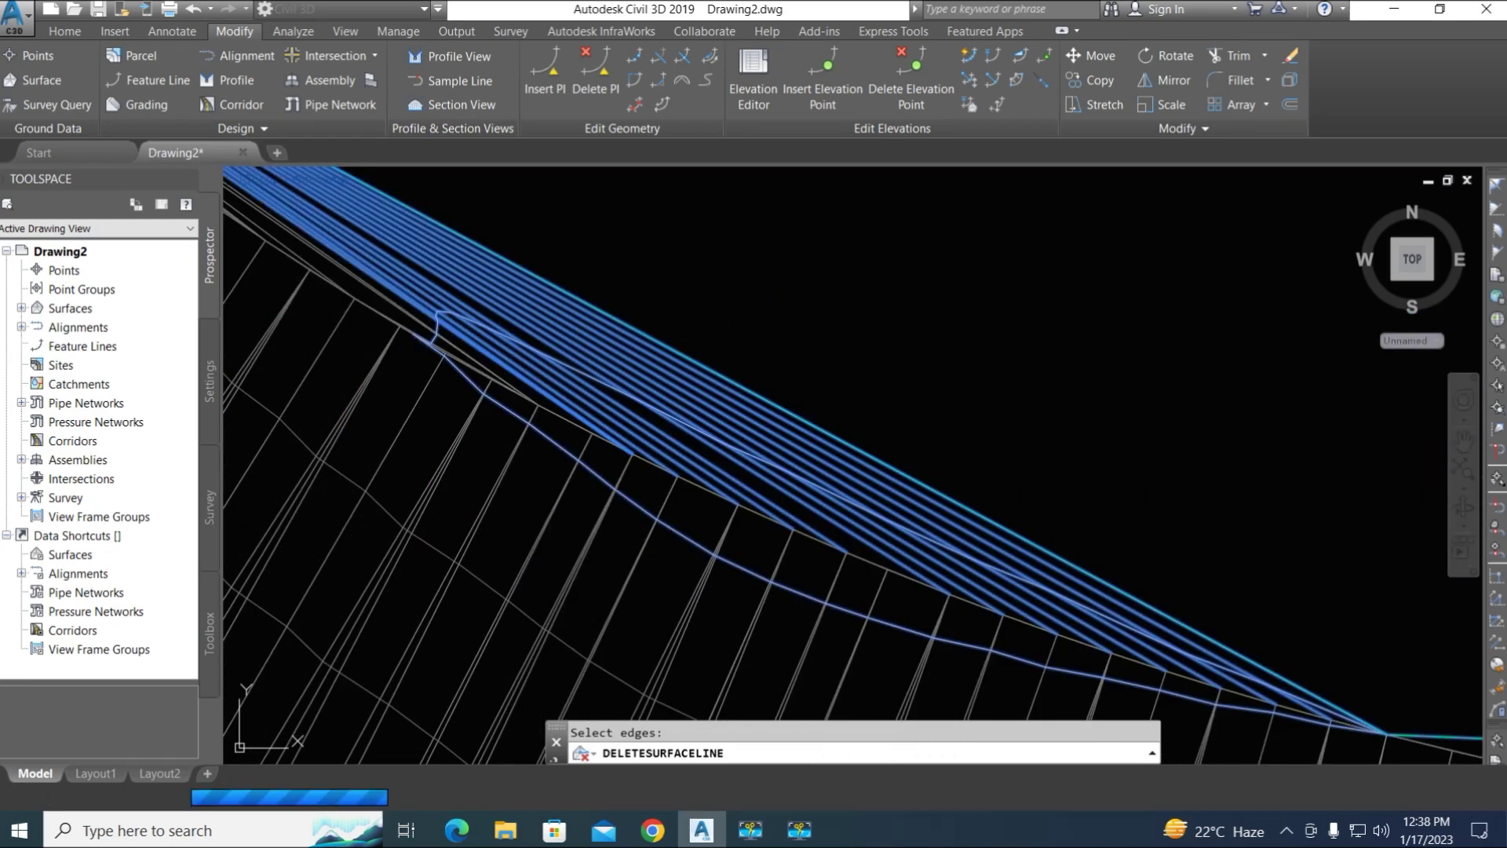
key("Return")
scroll(678, 303, "down", 3)
scroll(525, 215, "up", 3)
left_click(536, 355)
left_click(492, 410)
key("Return")
scroll(653, 336, "down", 4)
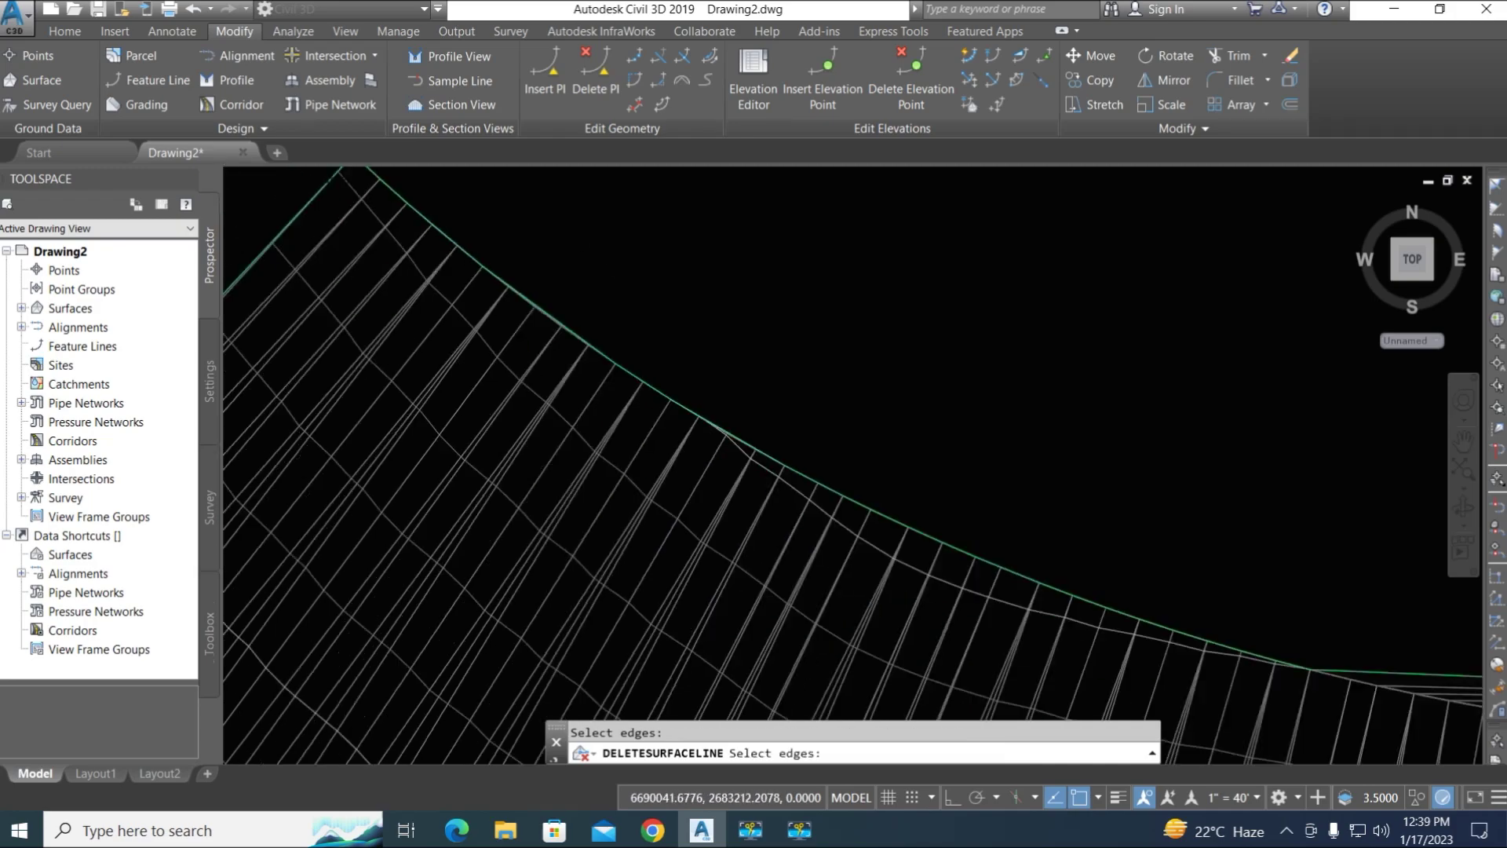
Delete the long triangle edges lying outside the offset line at the lowest part of its curve, using a crossing selection
scroll(884, 330, "up", 2)
left_click(913, 368)
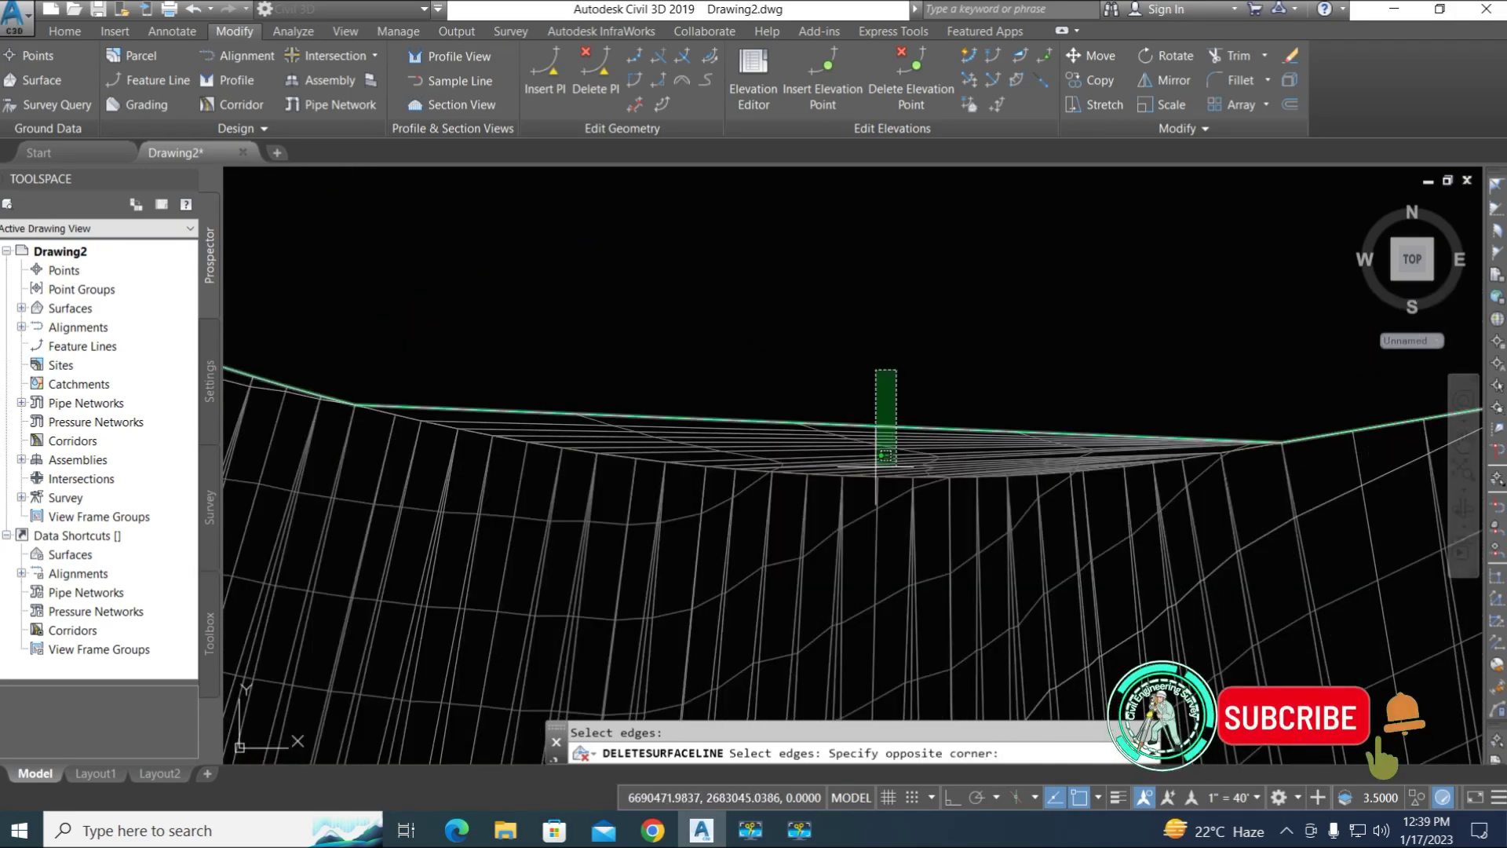
scroll(900, 507, "up", 4)
left_click(899, 507)
scroll(900, 506, "down", 4)
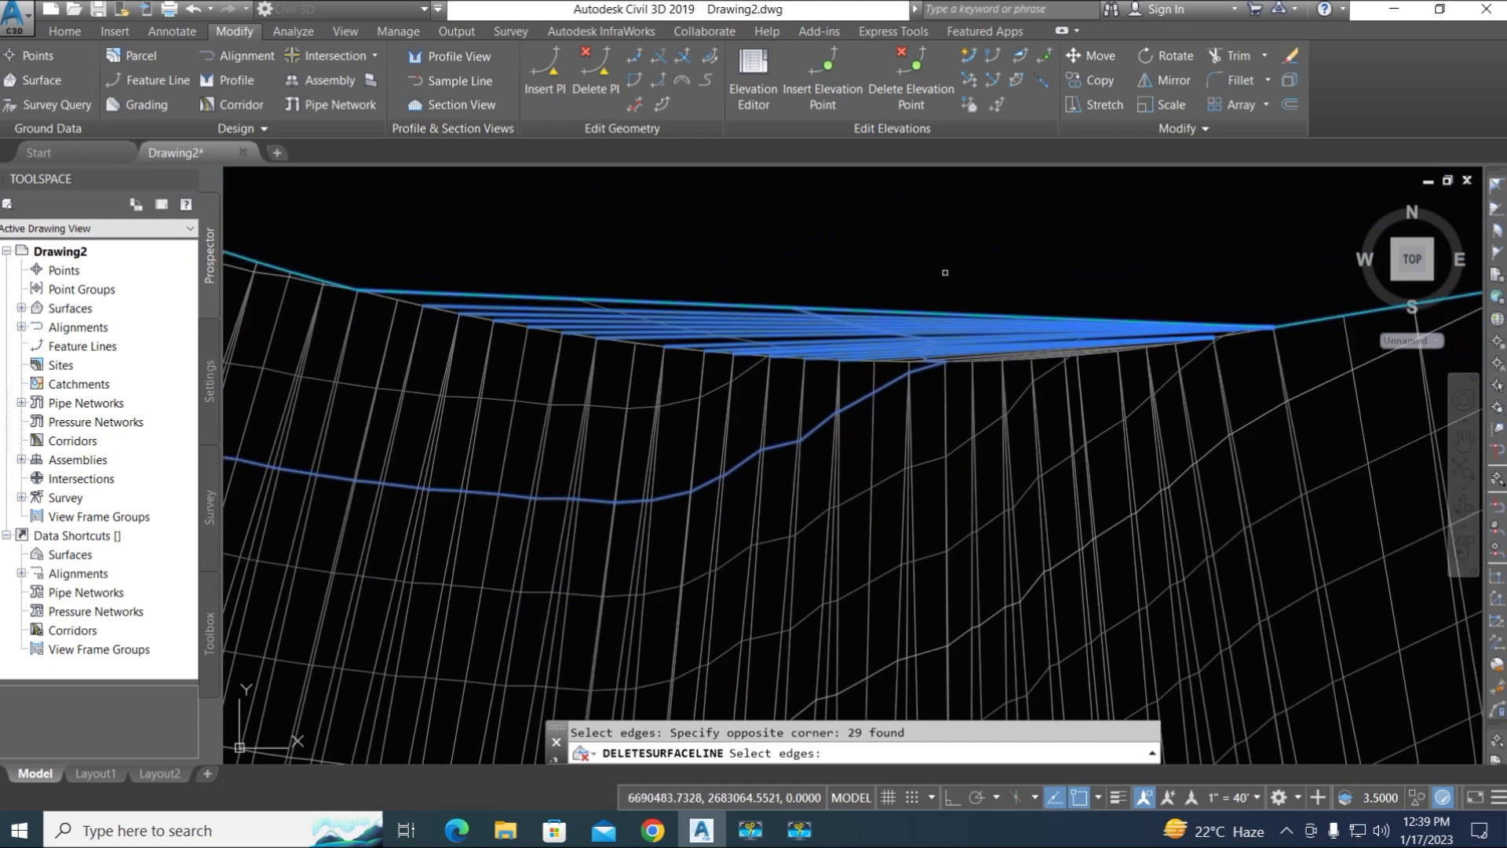
Delete the last triangle edges left outside the offset line near the end of the curve and finish the Delete Line command
scroll(1181, 410, "up", 5)
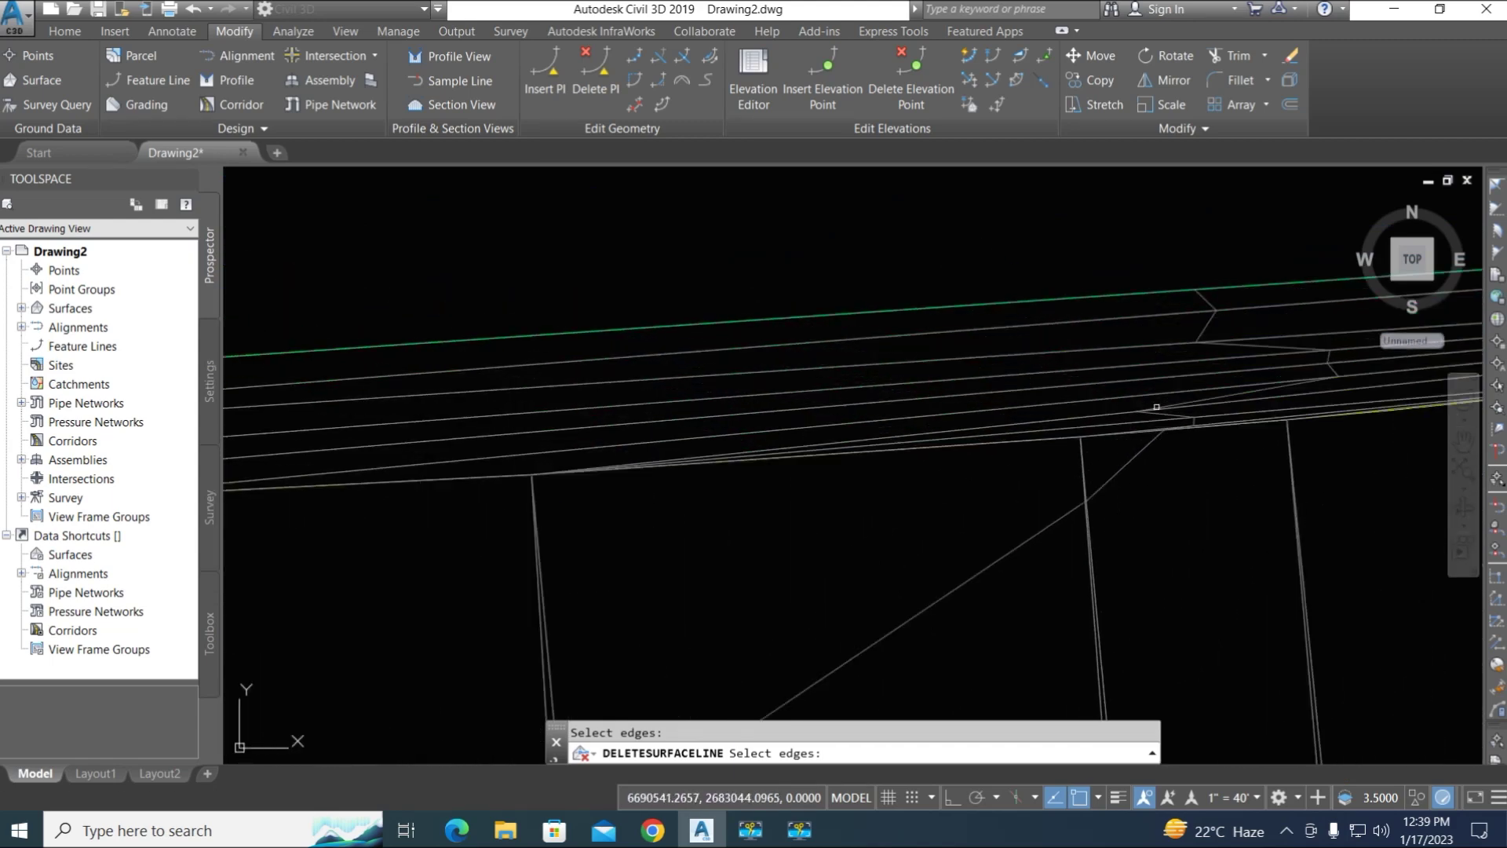
left_click(1077, 195)
scroll(1002, 272, "down", 5)
scroll(873, 299, "down", 5)
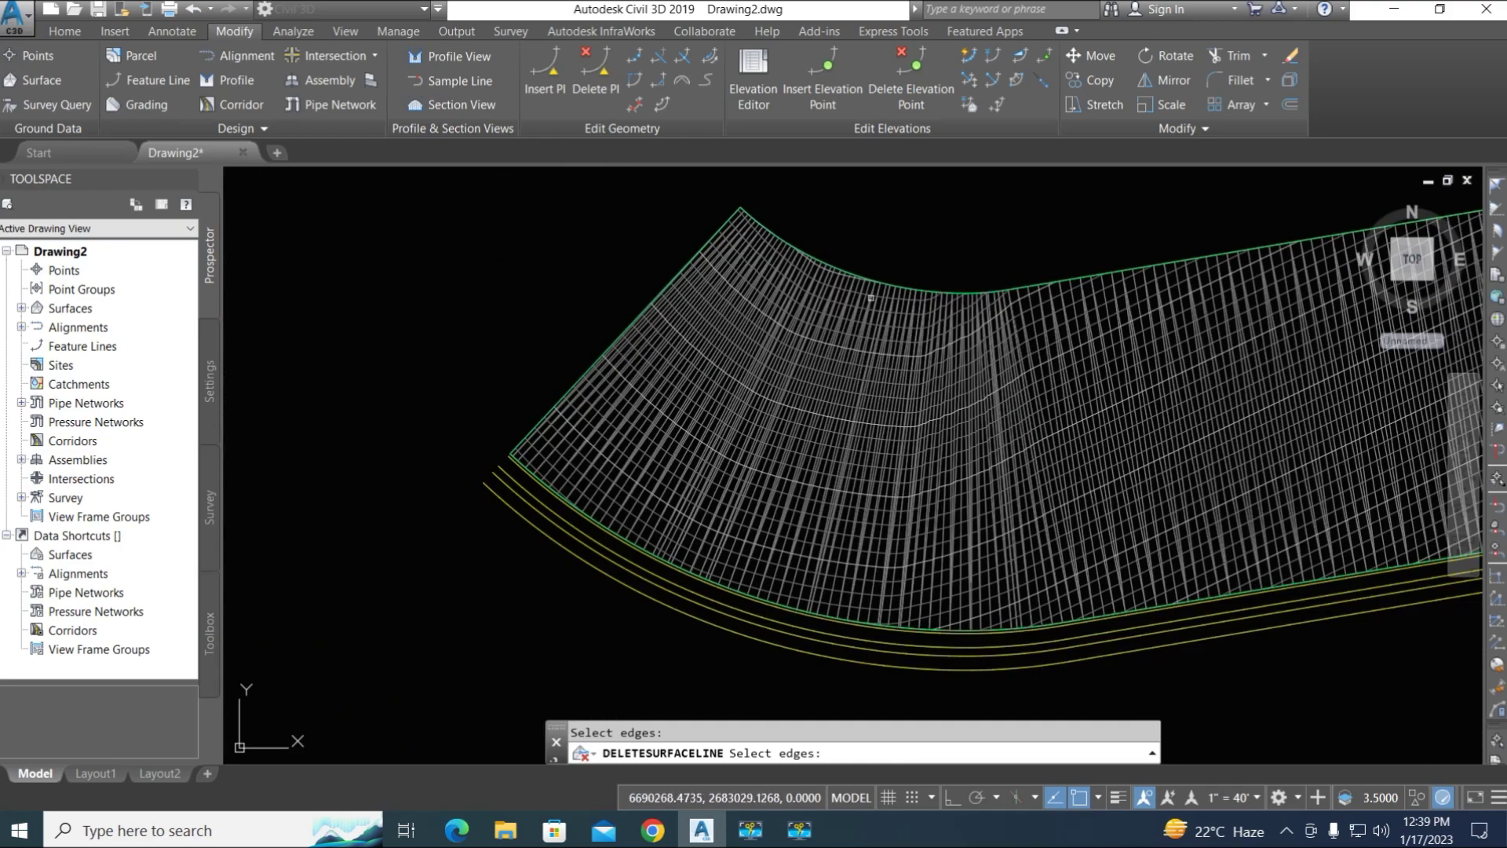
middle_click_drag(922, 331, 680, 327)
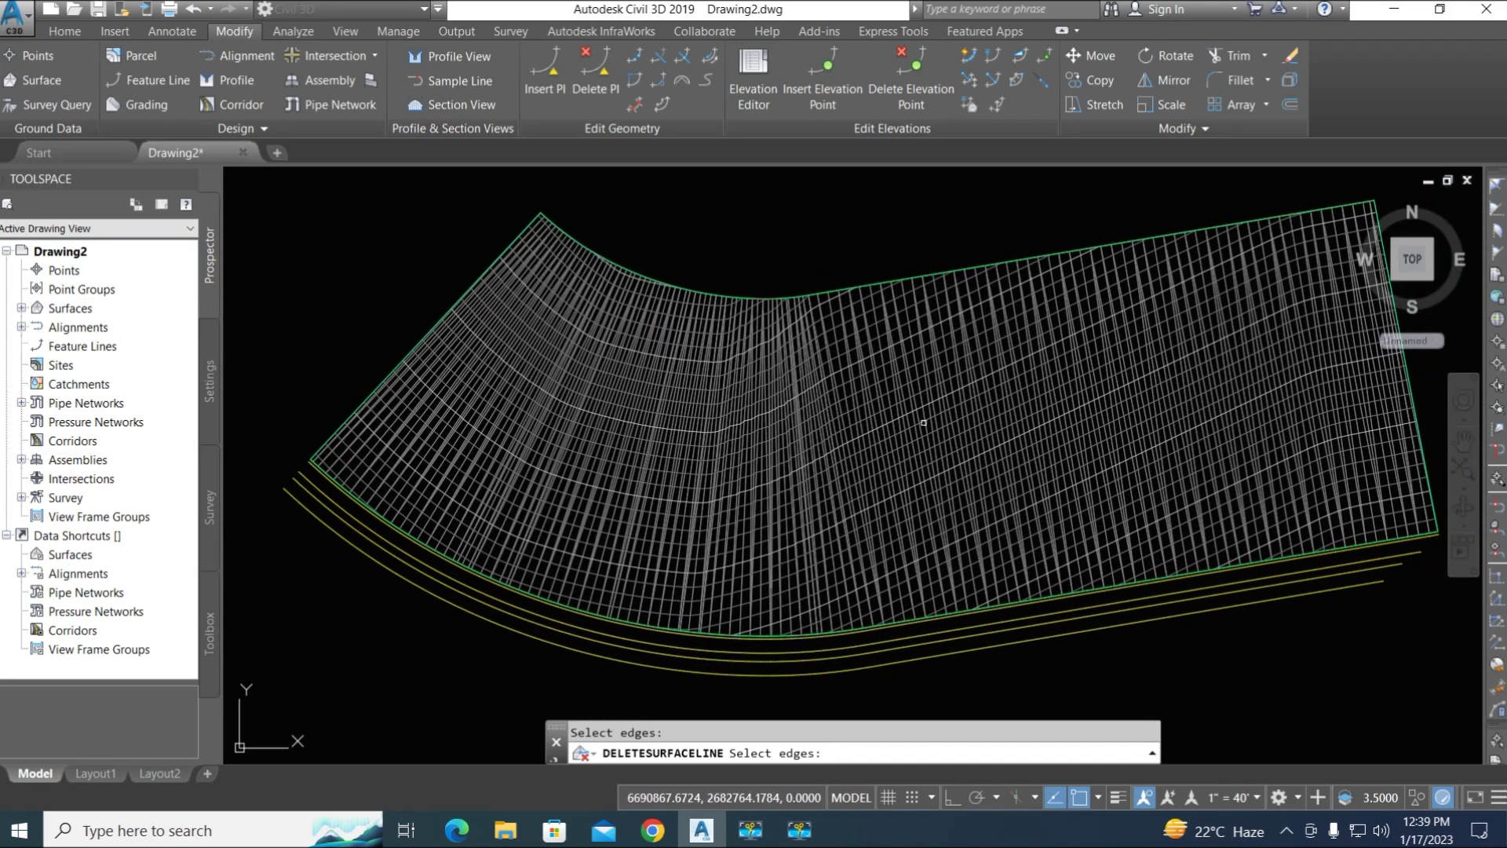
middle_click_drag(927, 569, 918, 551)
key("Escape")
key("Escape")
scroll(799, 542, "down", 3)
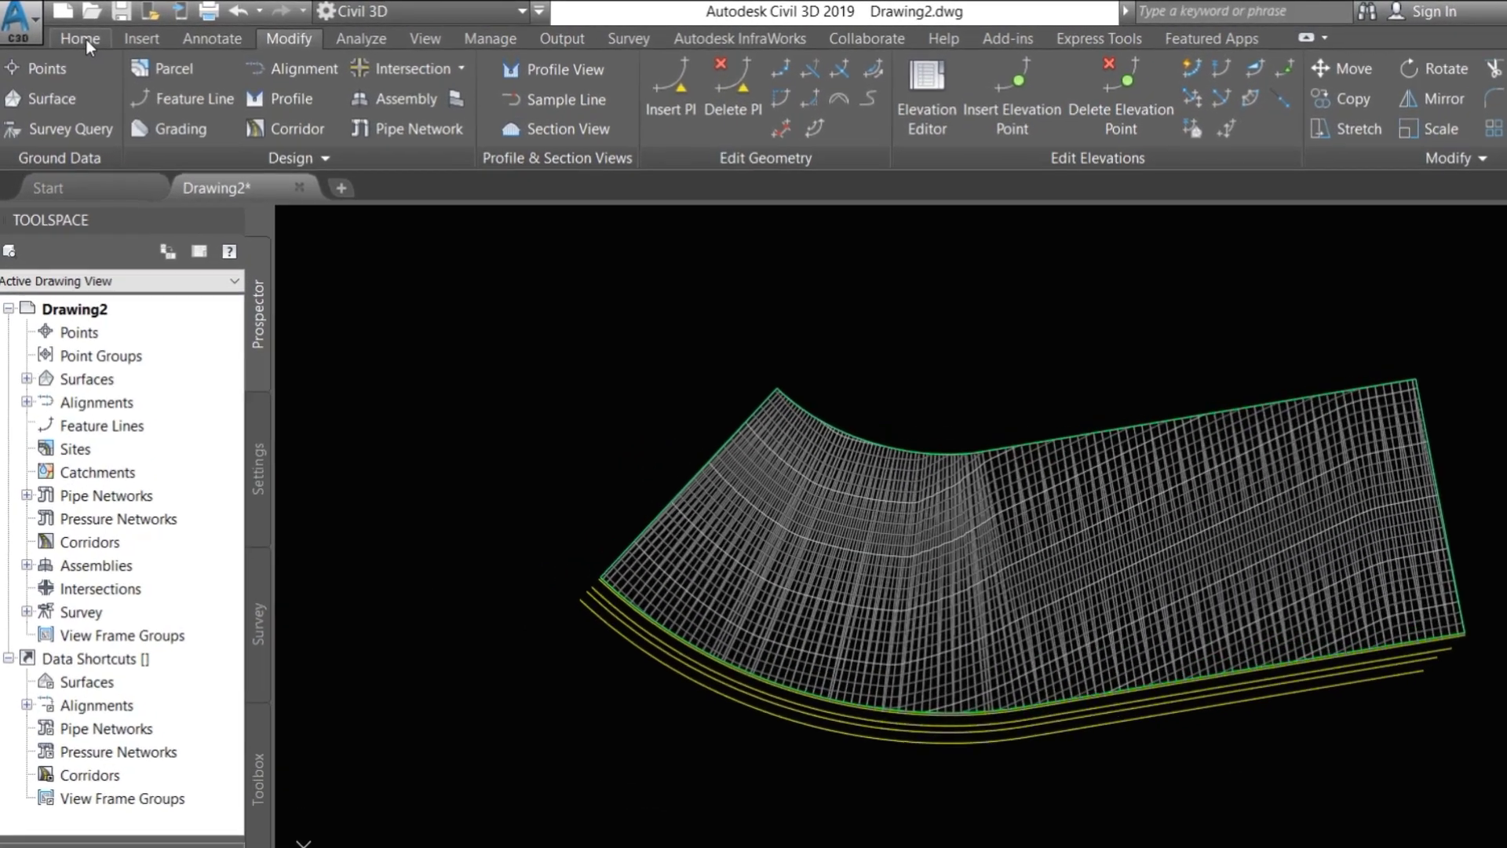
Draw a straight polyline across the surface, from outside the road feature lines to beyond the stepped offset line
left_click(68, 32)
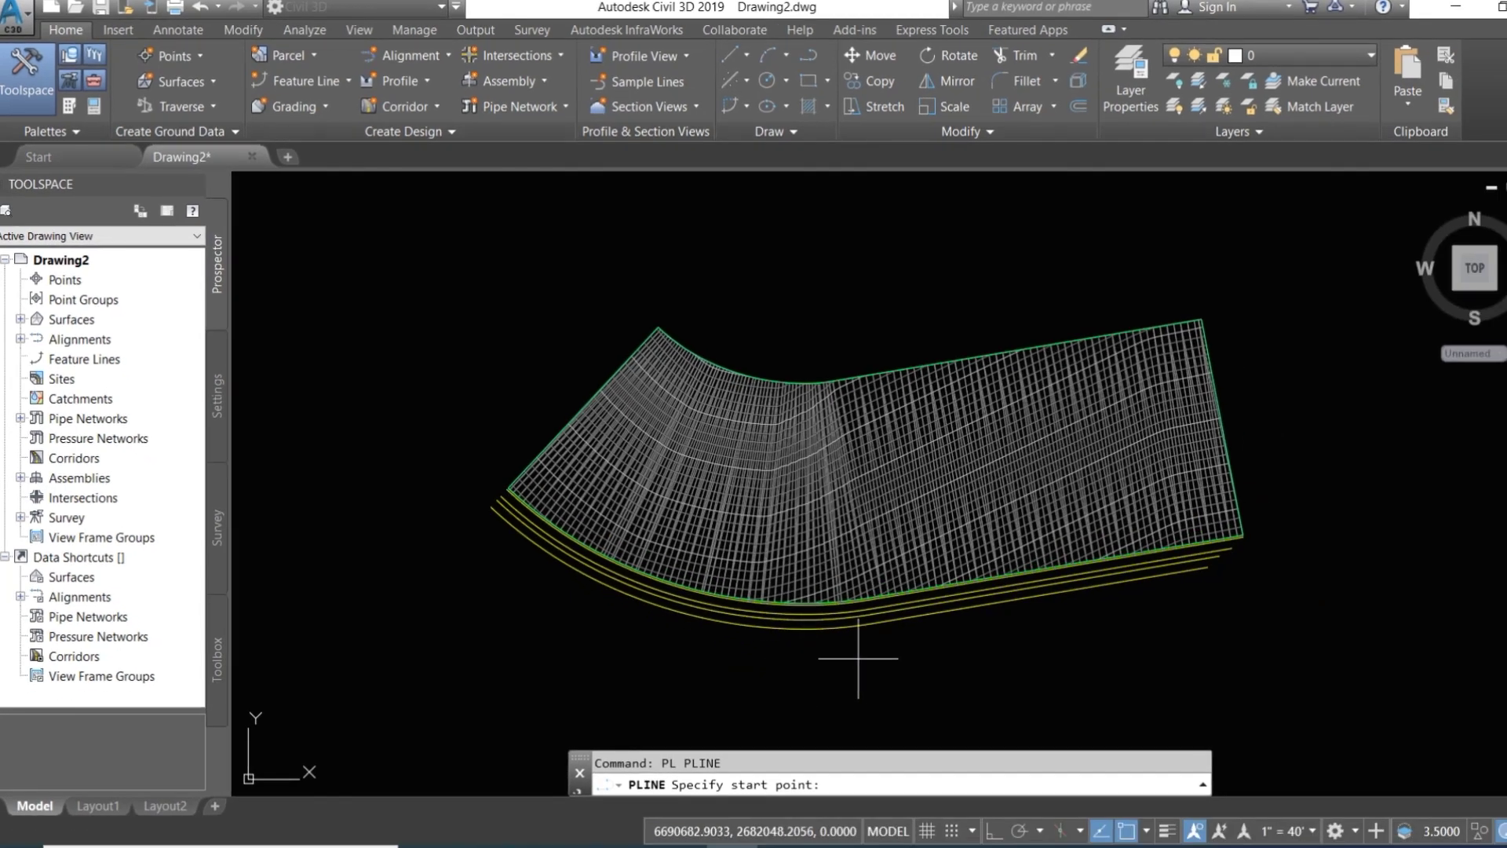
left_click(873, 659)
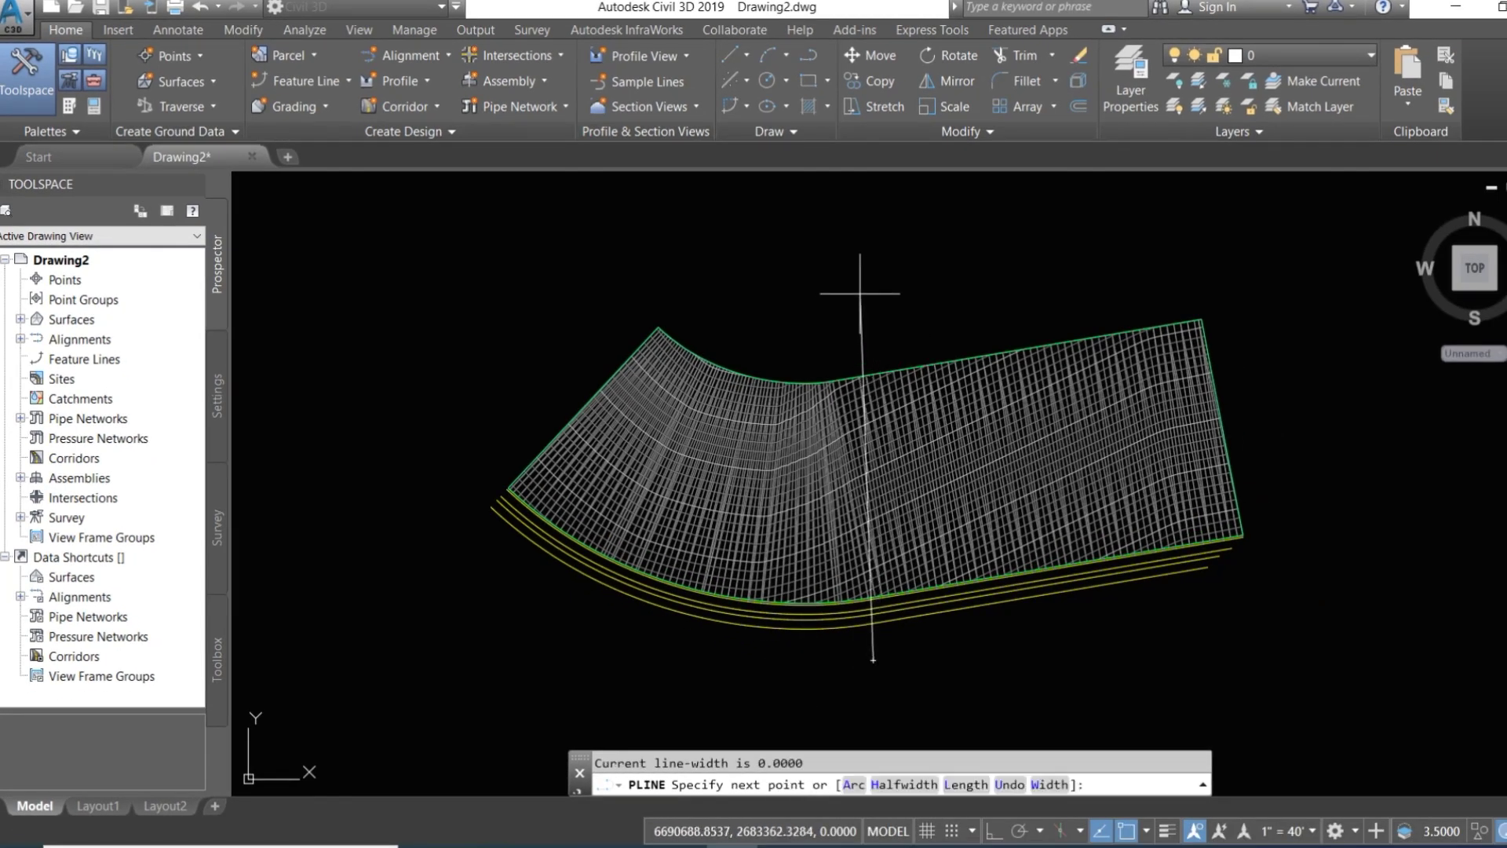
left_click(860, 314)
key("space")
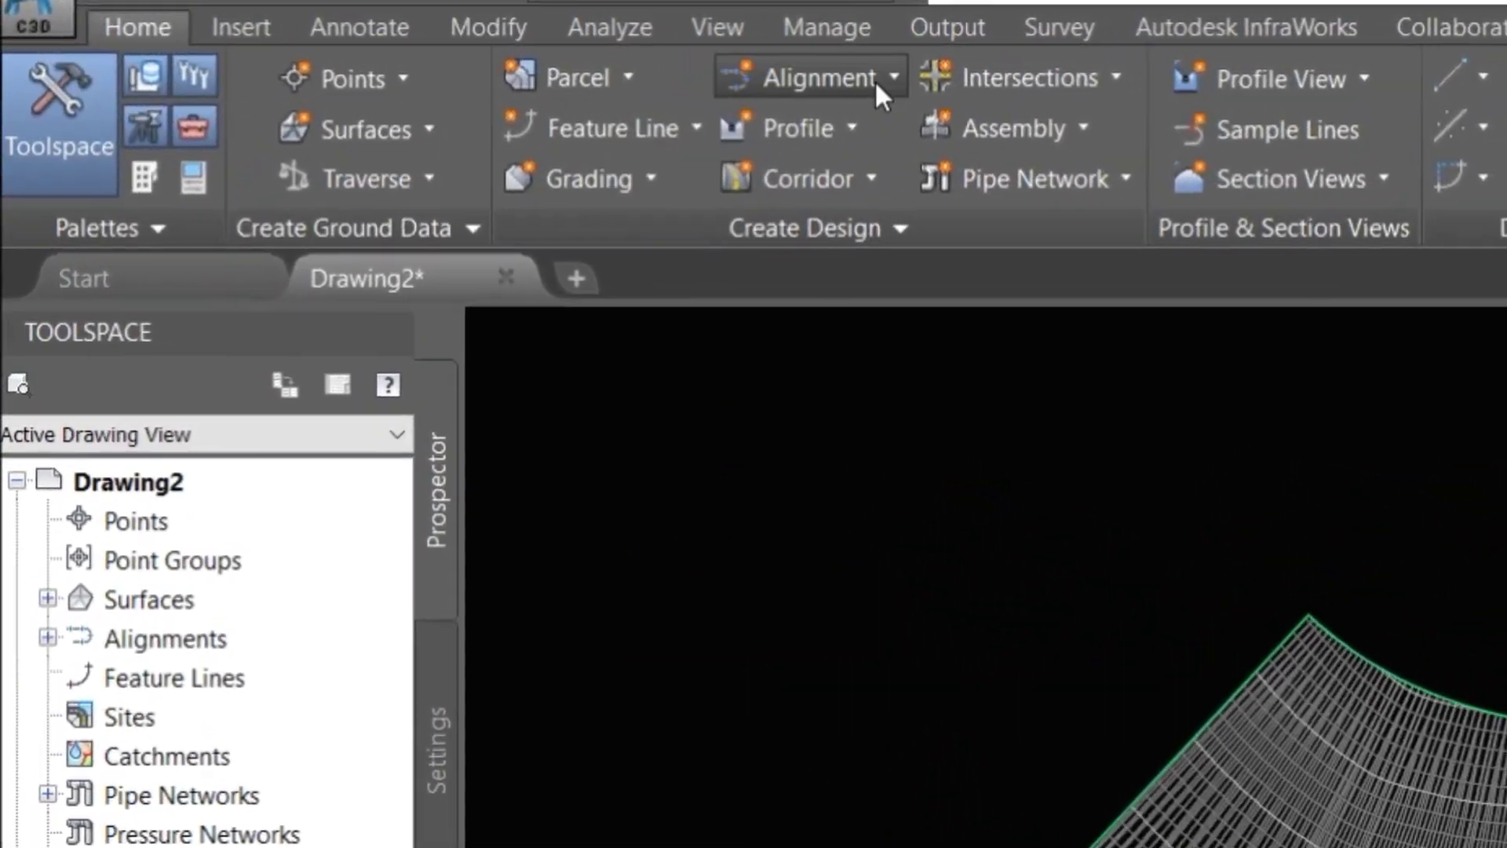
Create an alignment from the crossing polyline, keeping its direction, named Alignment GRD with the Major and Minor only label set
left_click(876, 78)
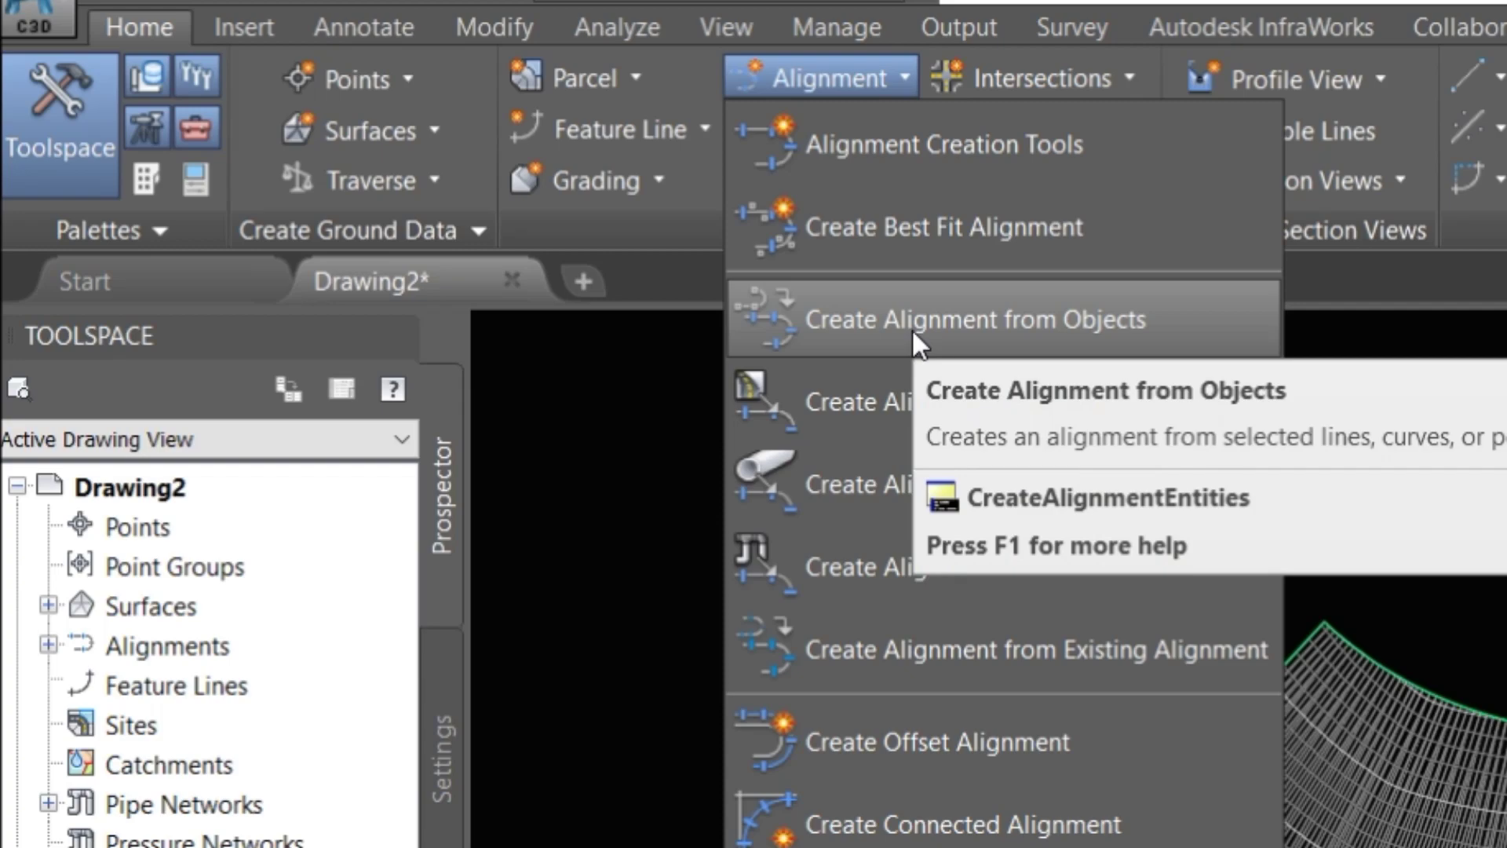
left_click(911, 328)
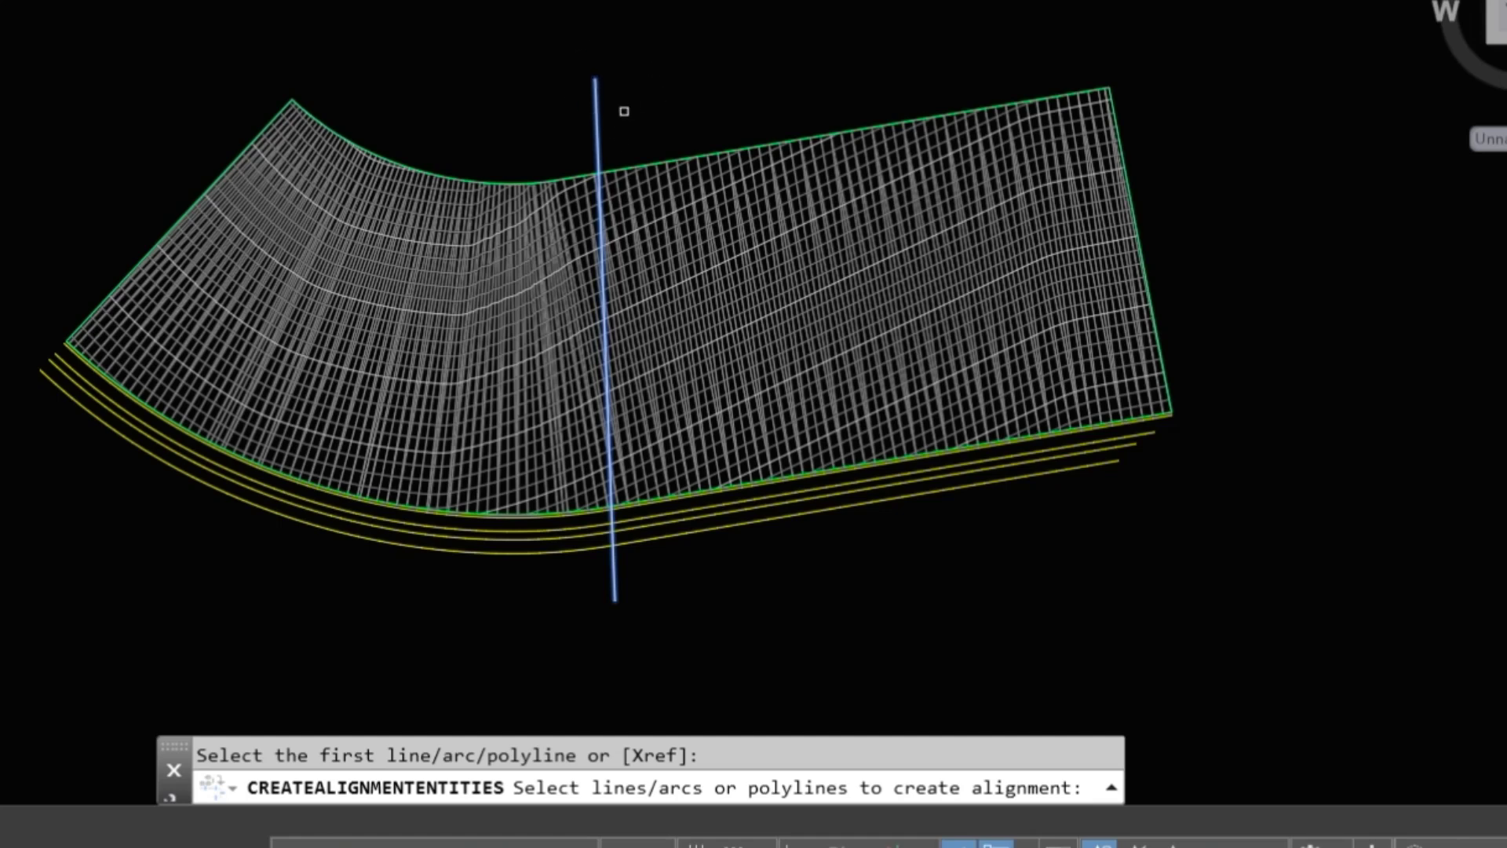
left_click(736, 610)
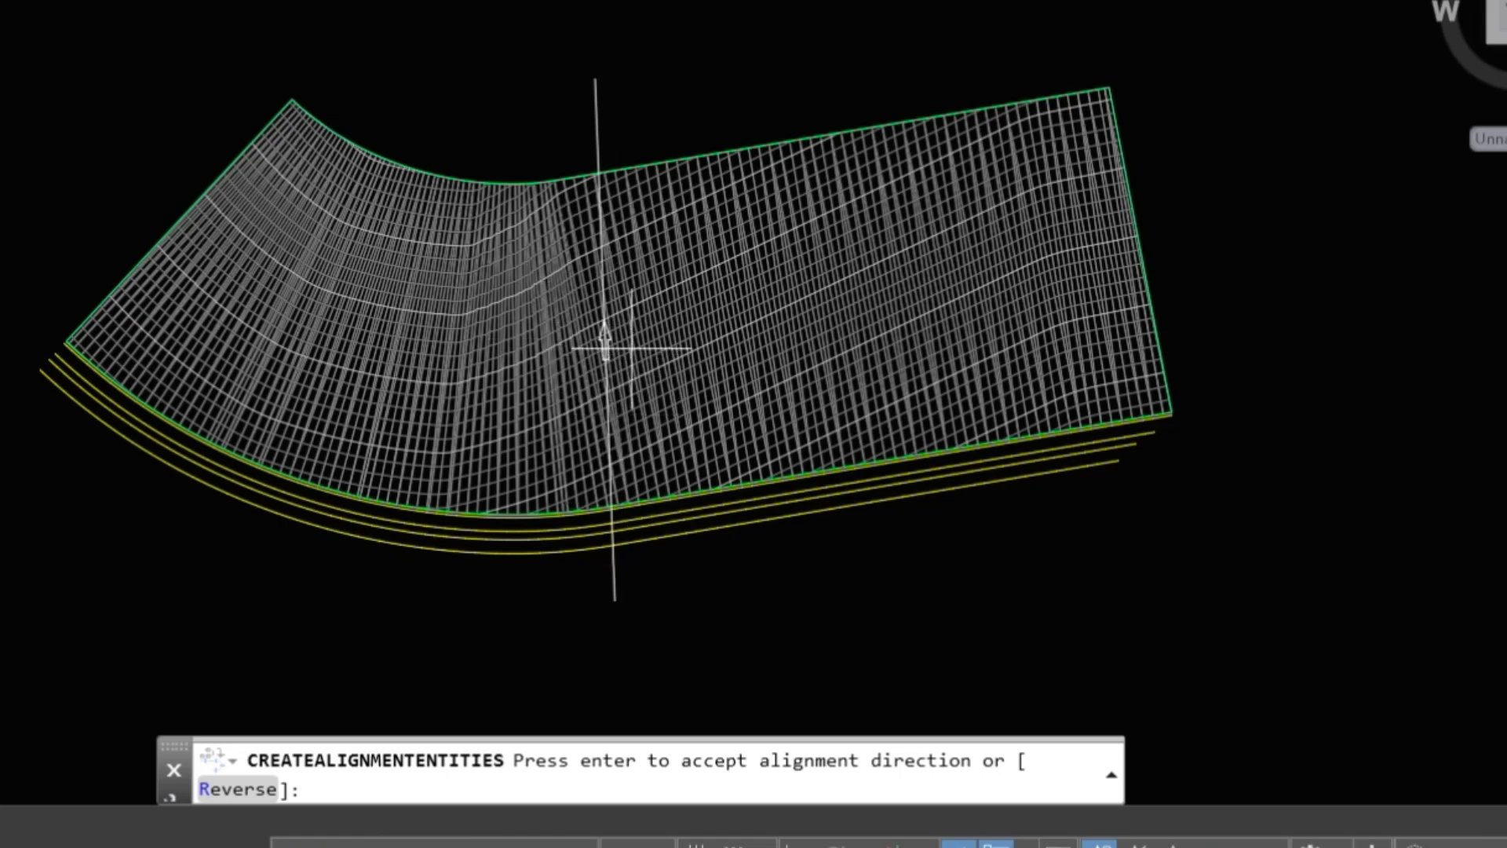
key("Return")
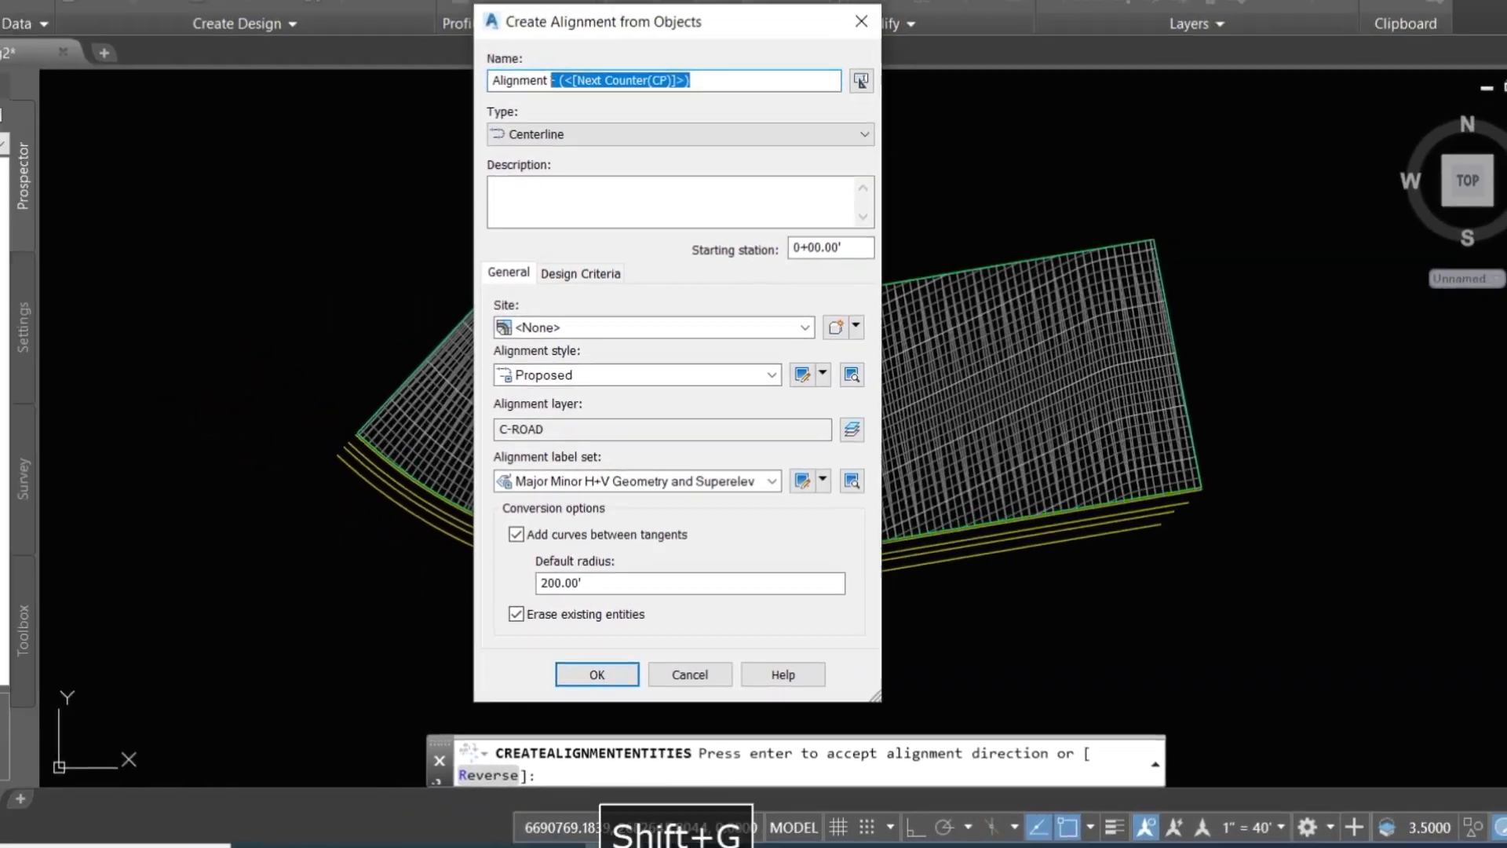
type("GRD")
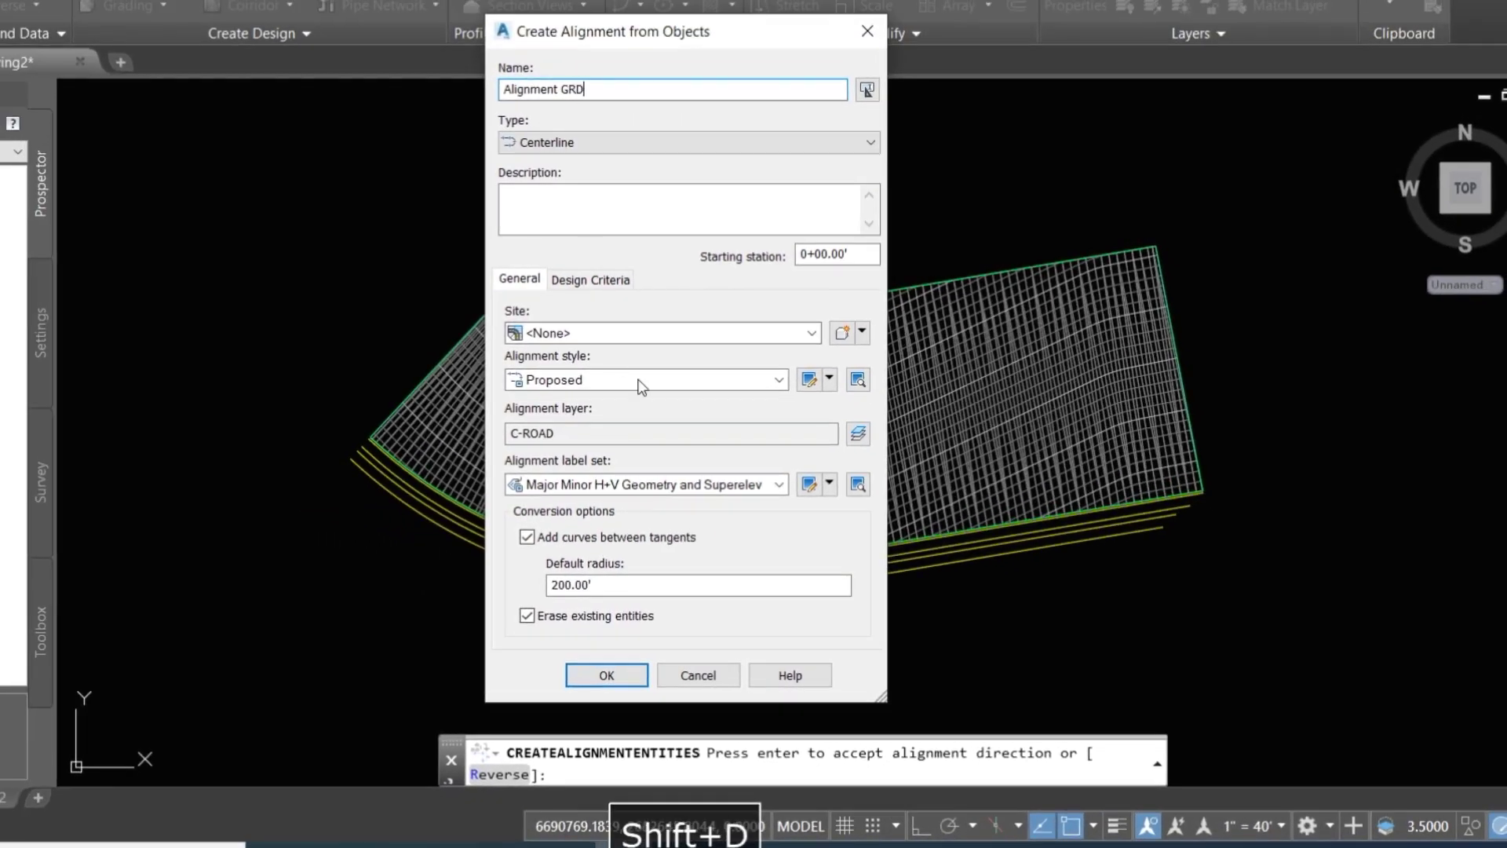
left_click(620, 484)
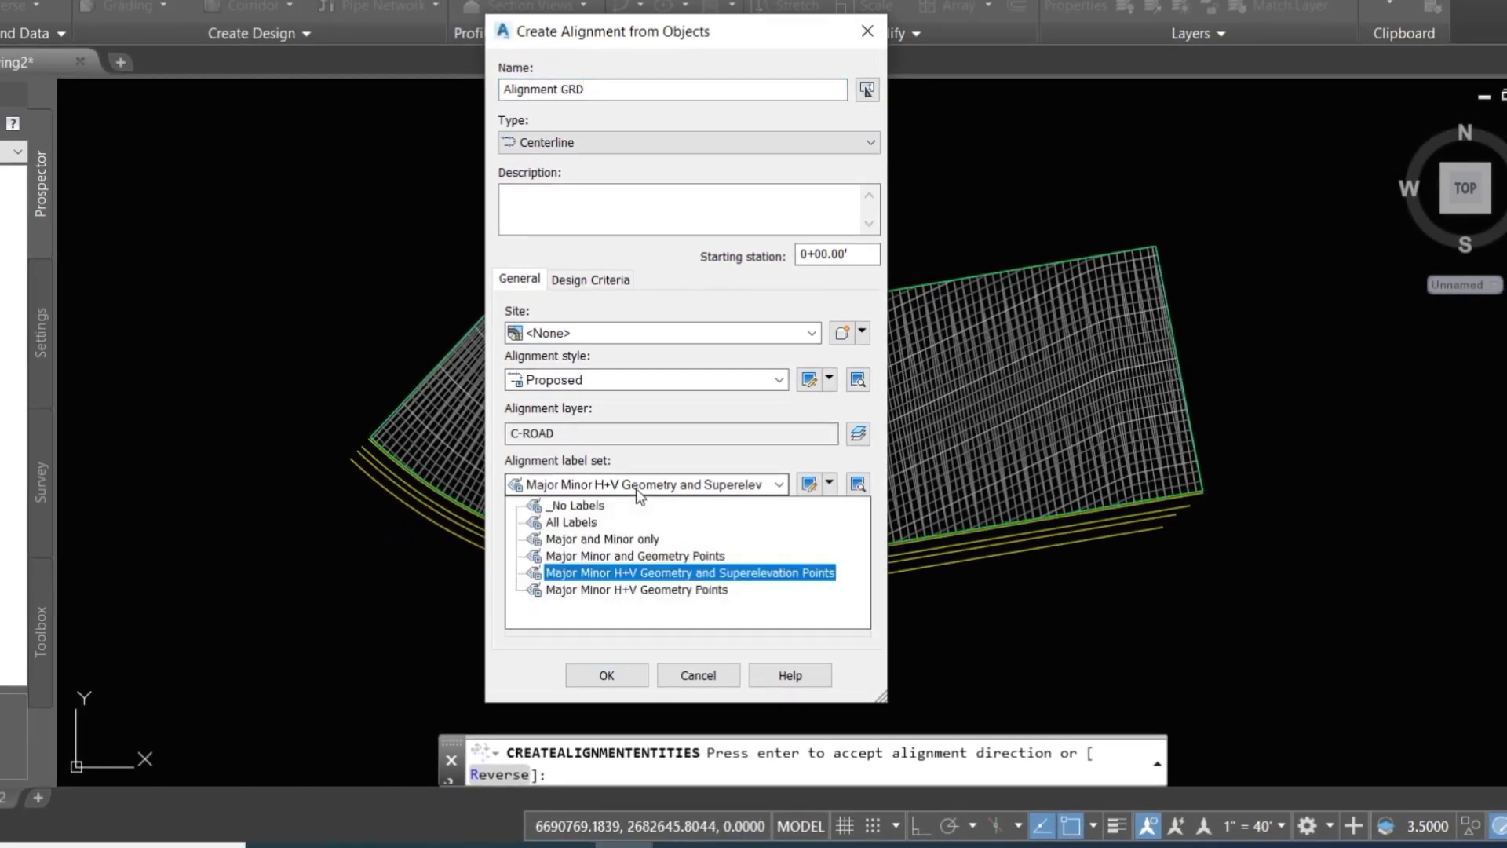
left_click(600, 539)
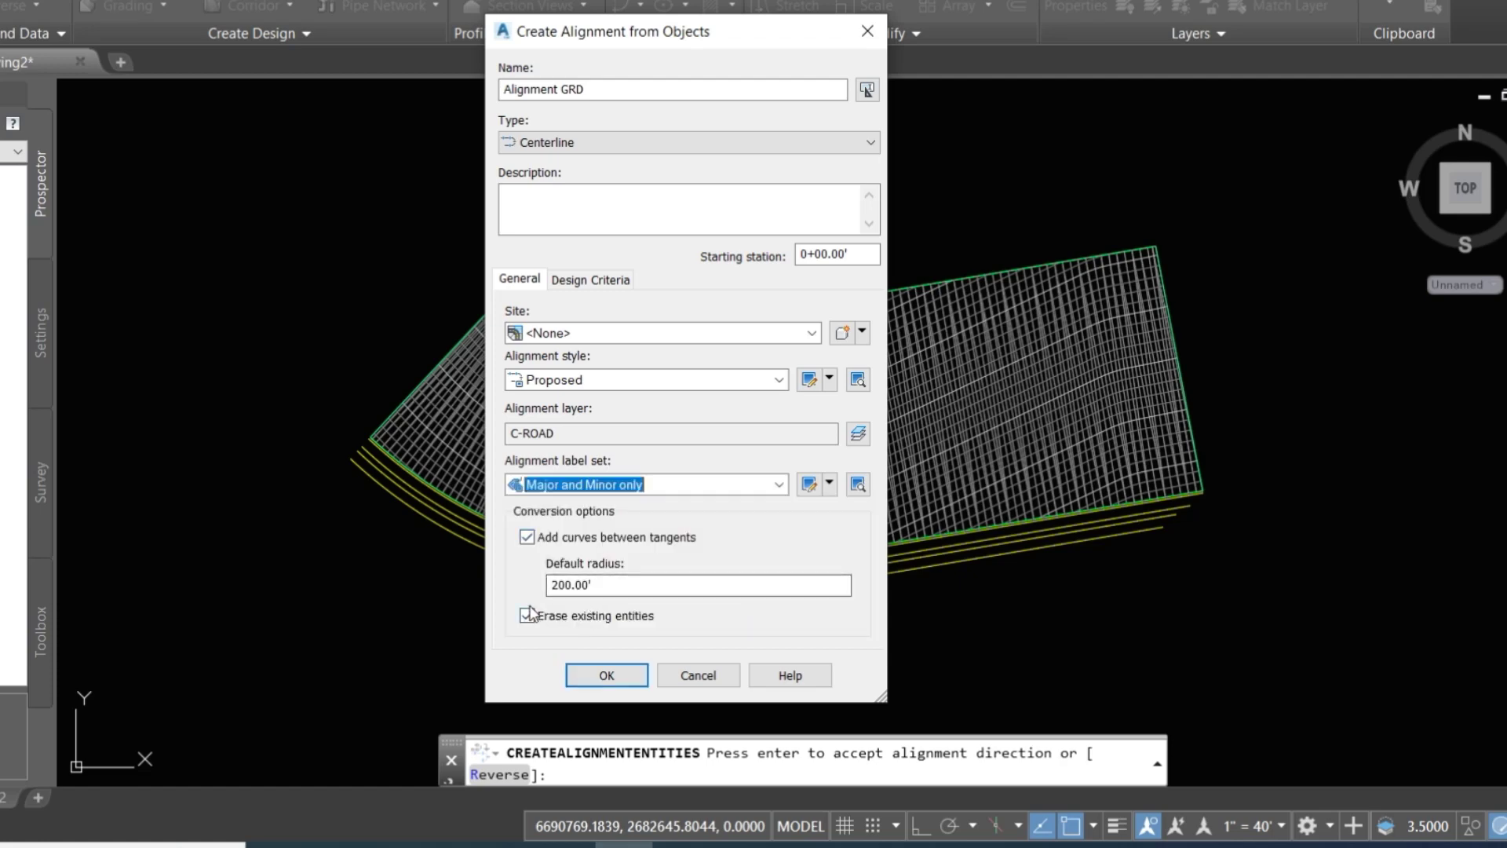
left_click(607, 675)
Sample a surface profile from the GRD surface along Alignment GRD, adding it to the profile list
scroll(772, 307, "up", 5)
scroll(757, 303, "down", 2)
scroll(717, 259, "up", 4)
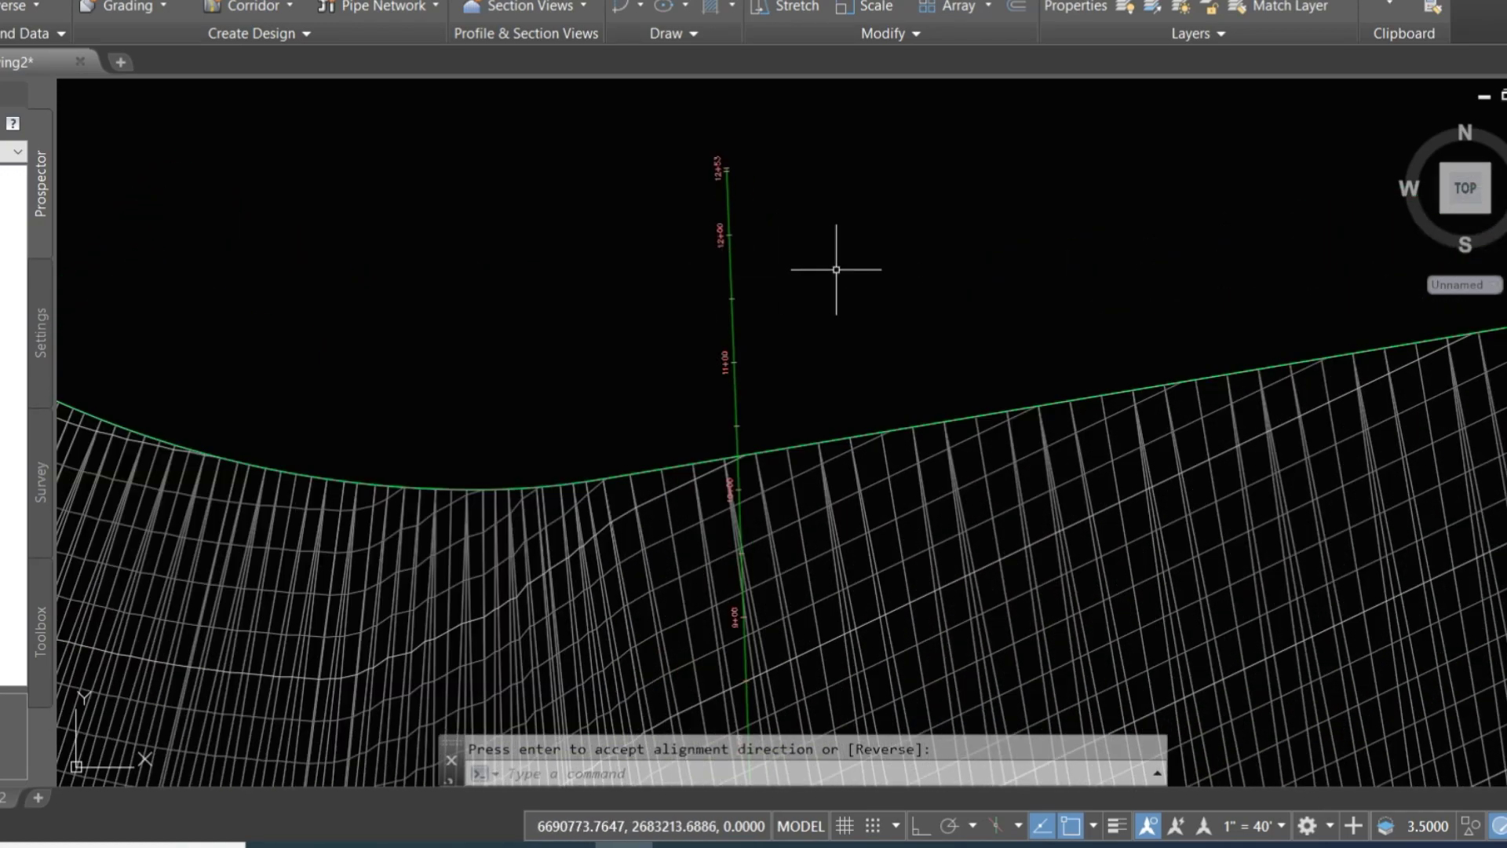
scroll(808, 277, "down", 8)
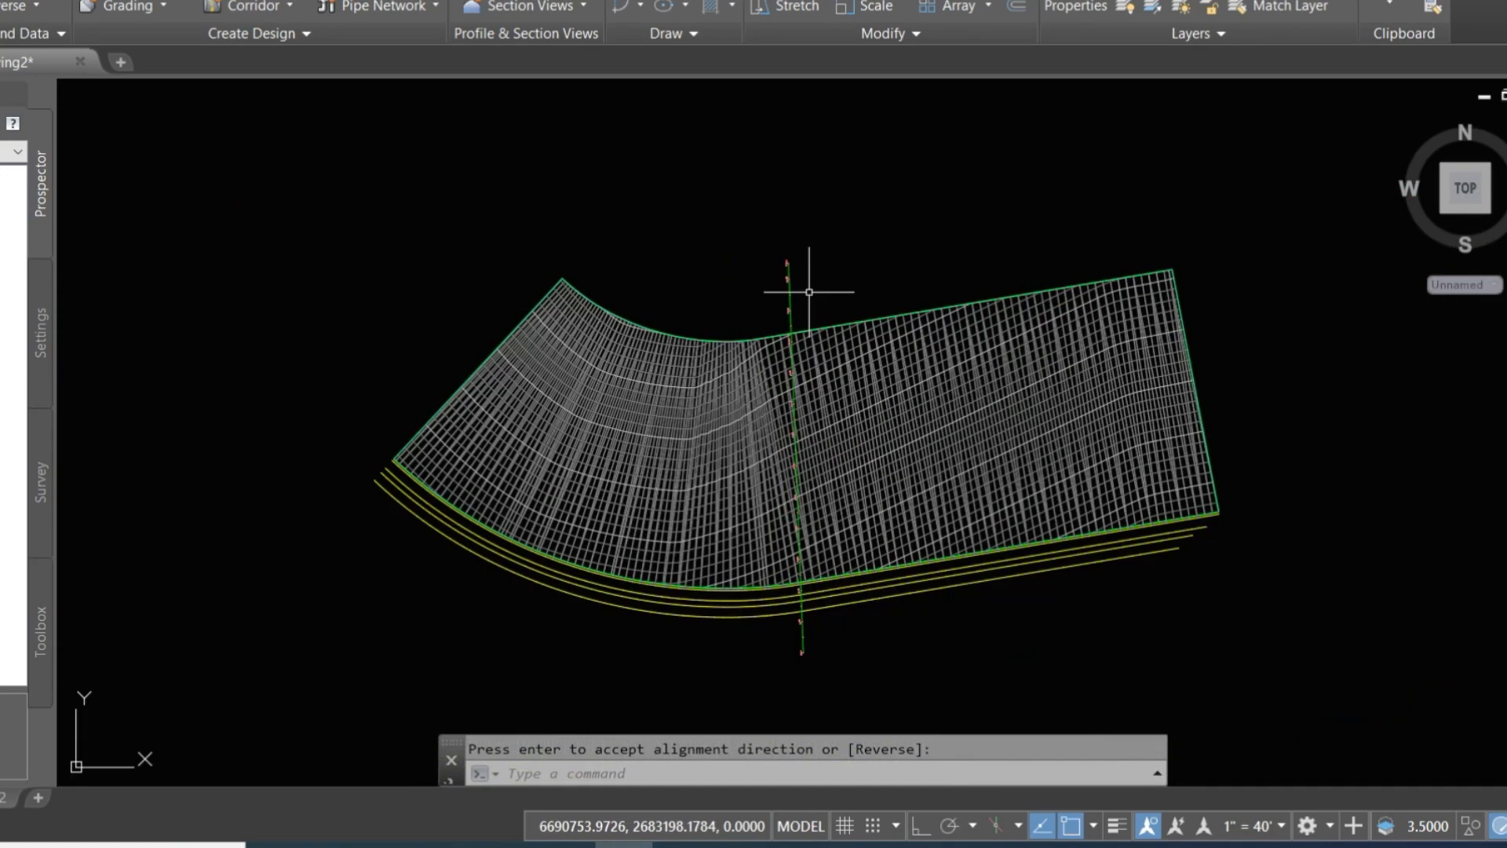
scroll(775, 666, "up", 3)
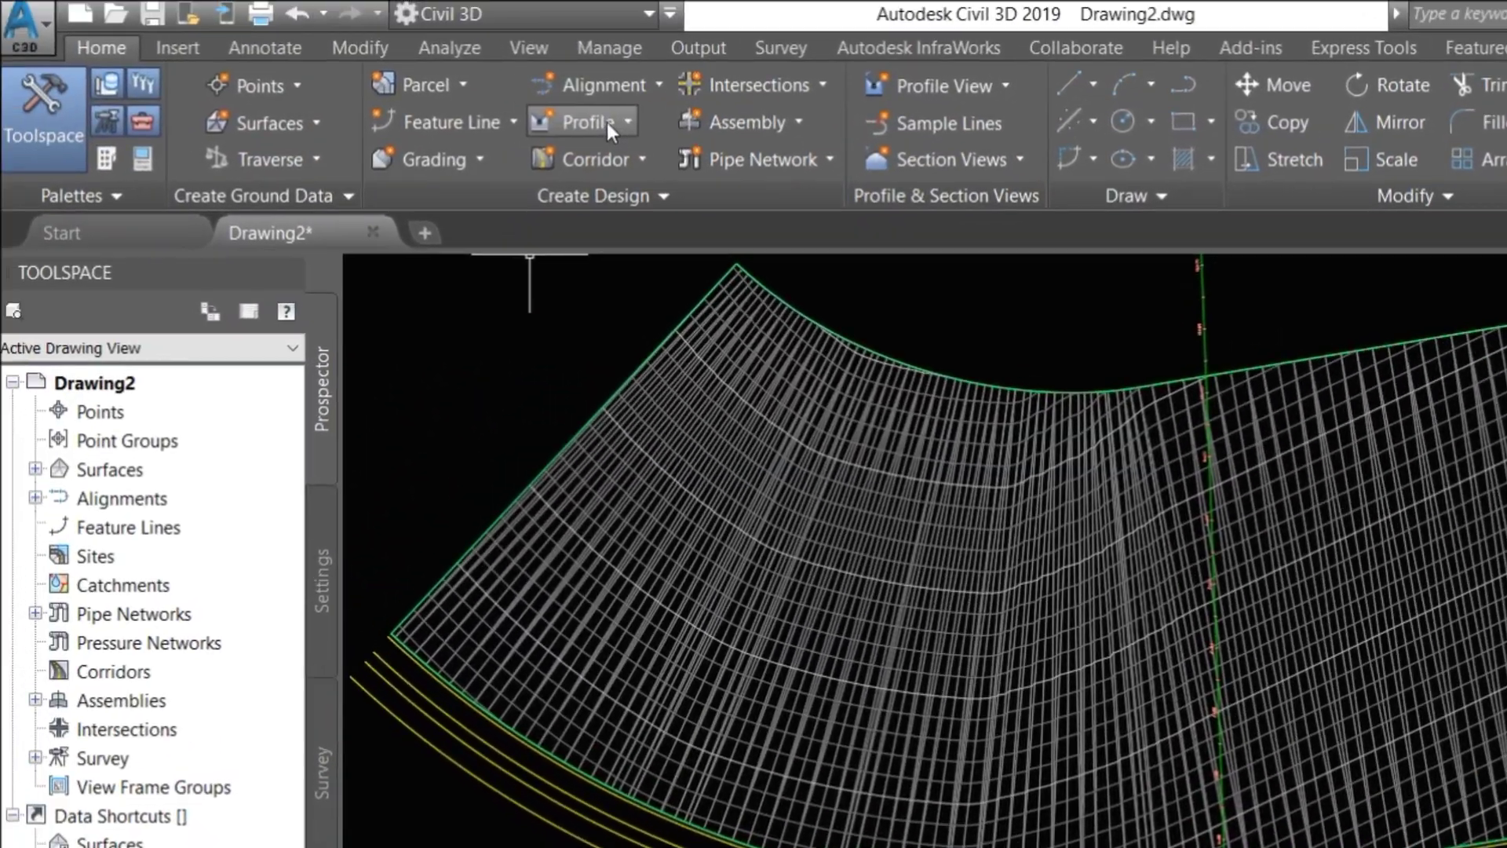
left_click(351, 15)
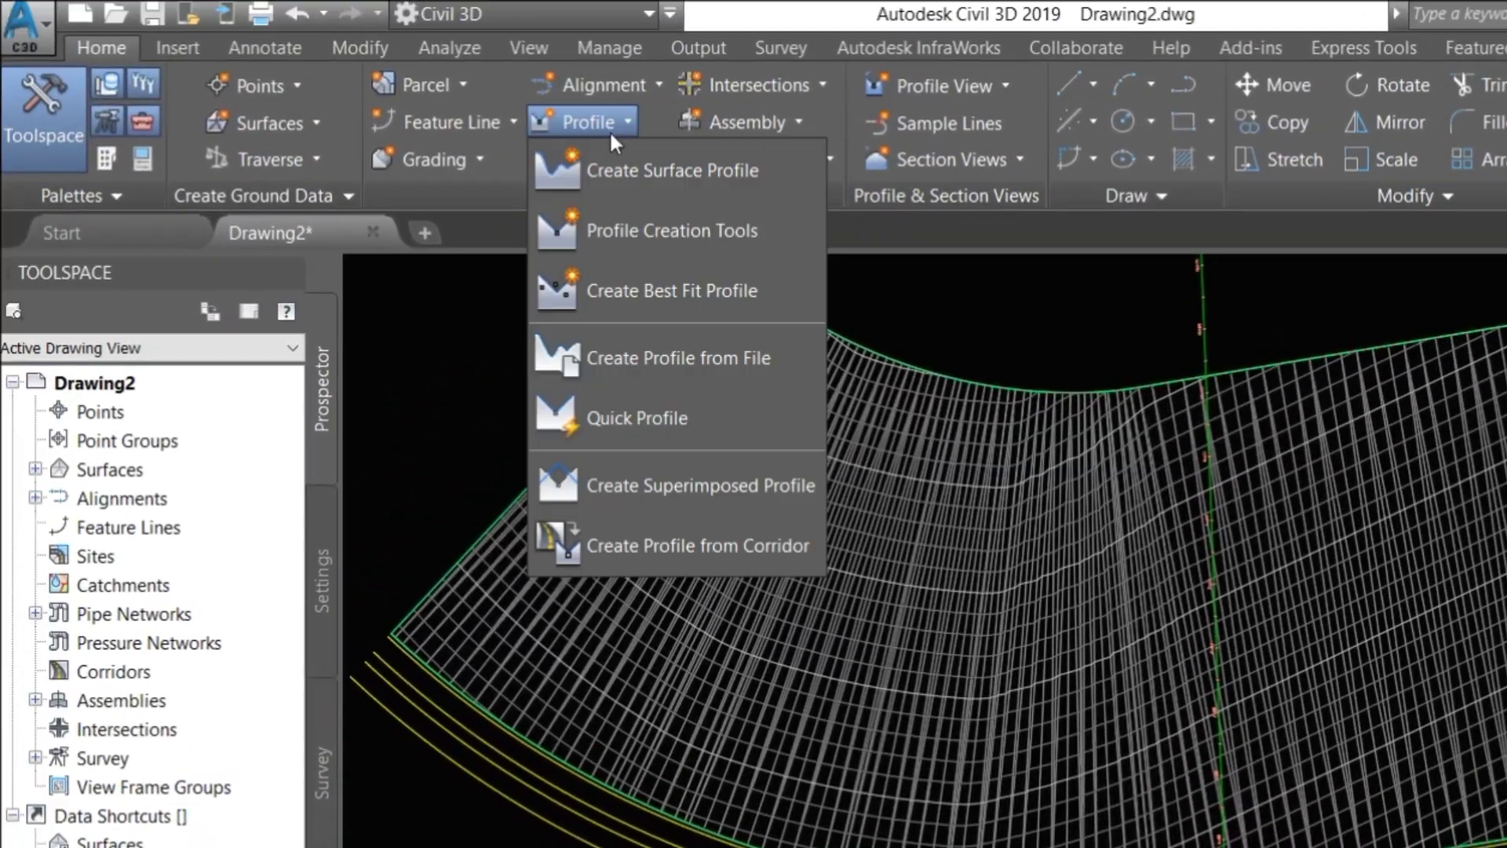
left_click(680, 175)
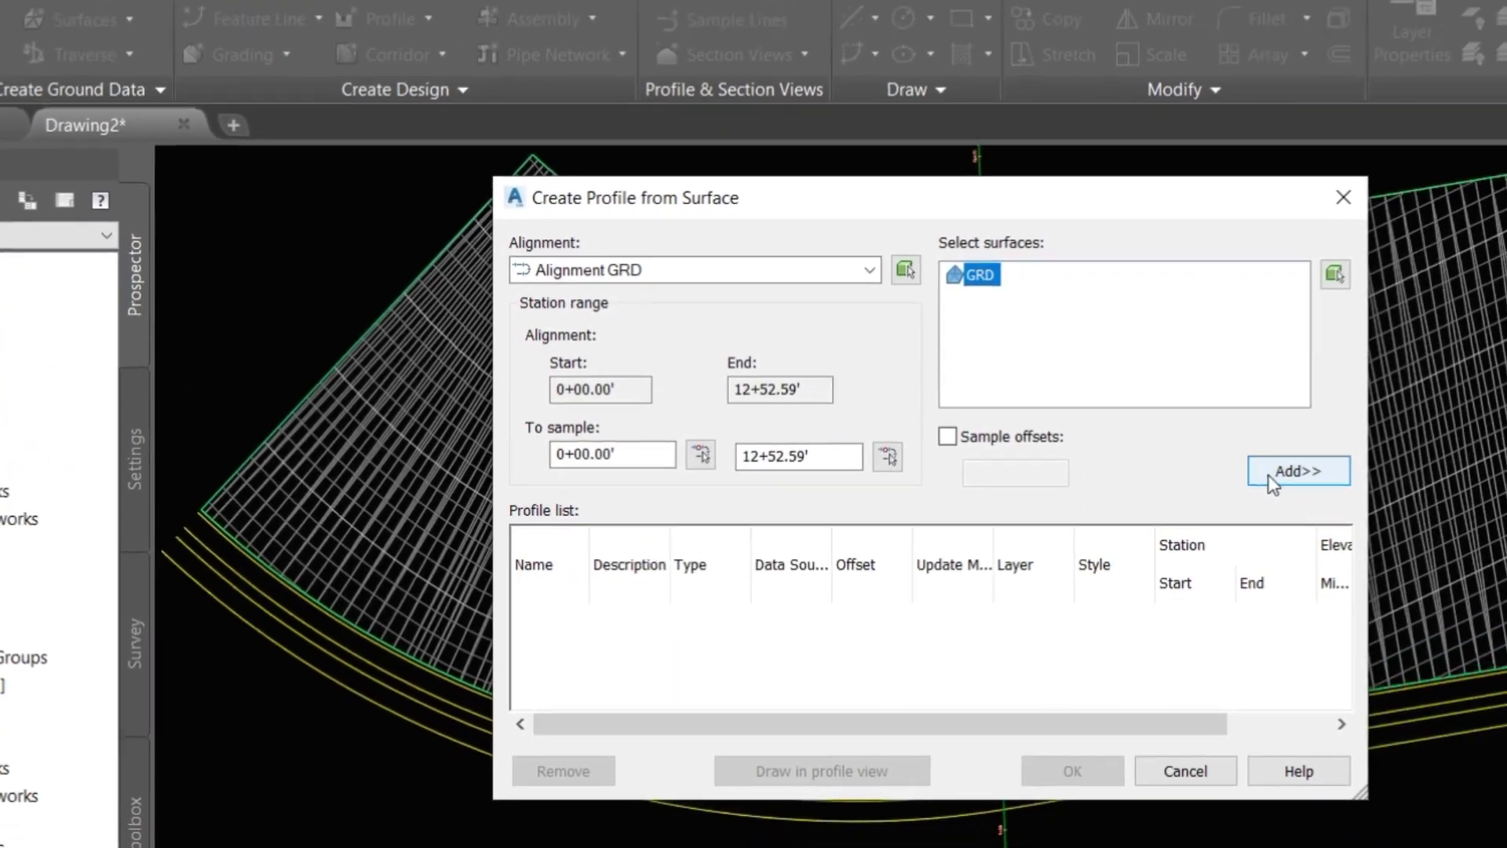
left_click(1495, 593)
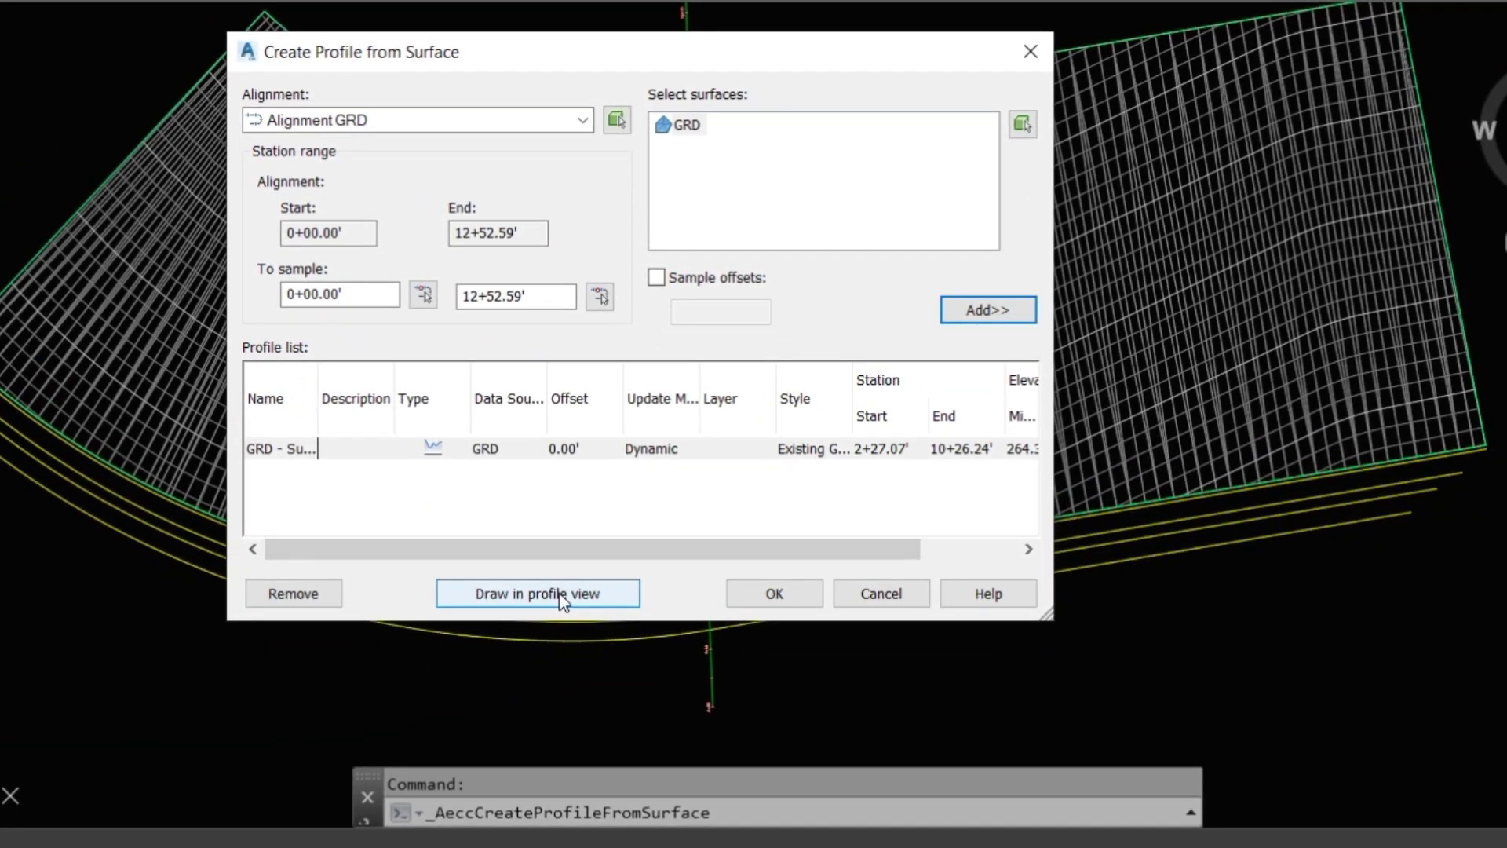
Draw the profile in a new profile view with the Profile View style, placing it in the open area beyond the surface
left_click(562, 595)
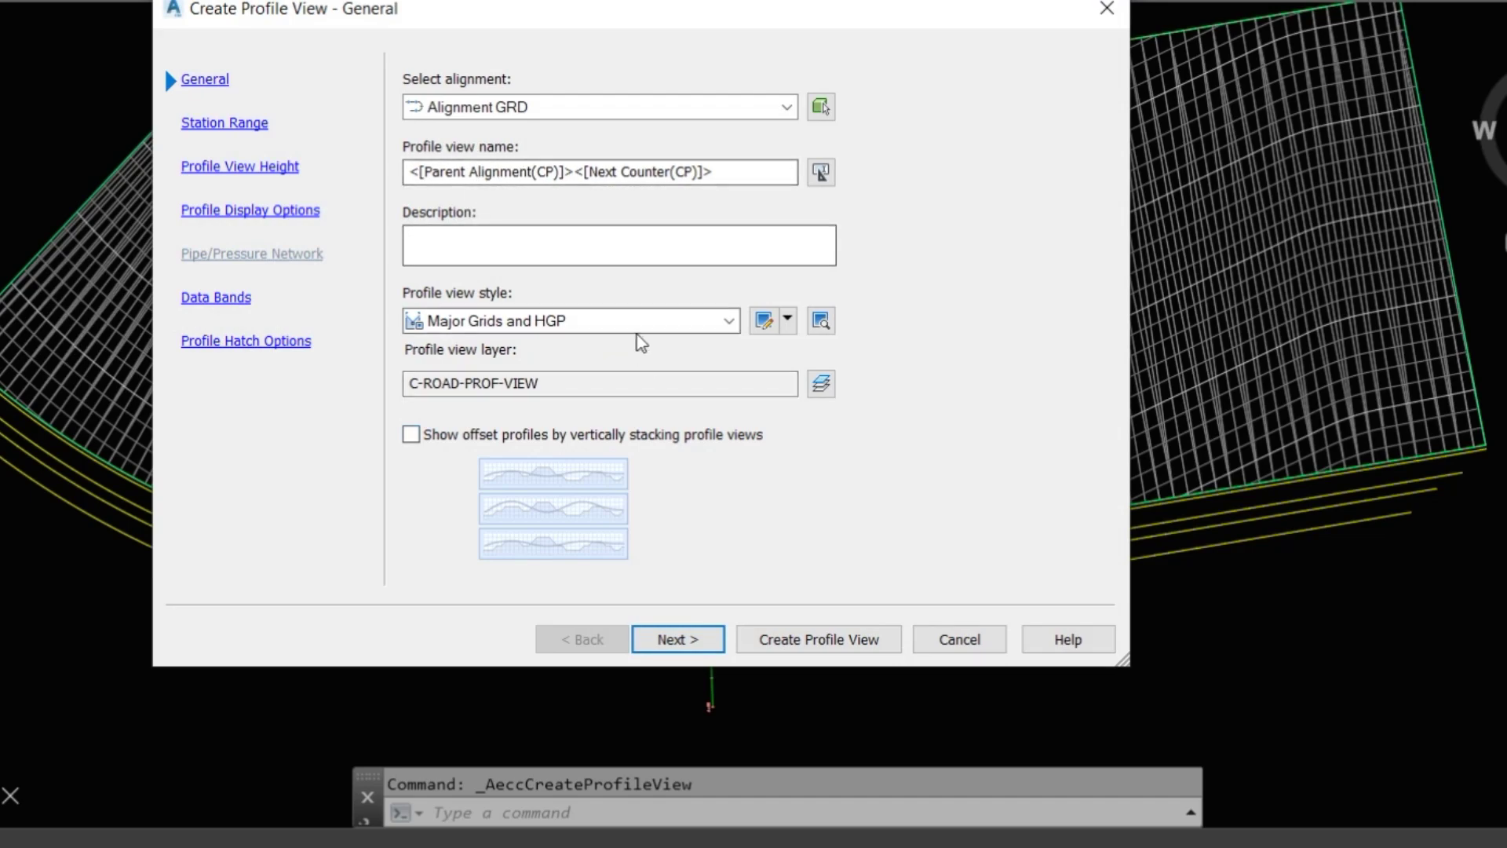
left_click(518, 321)
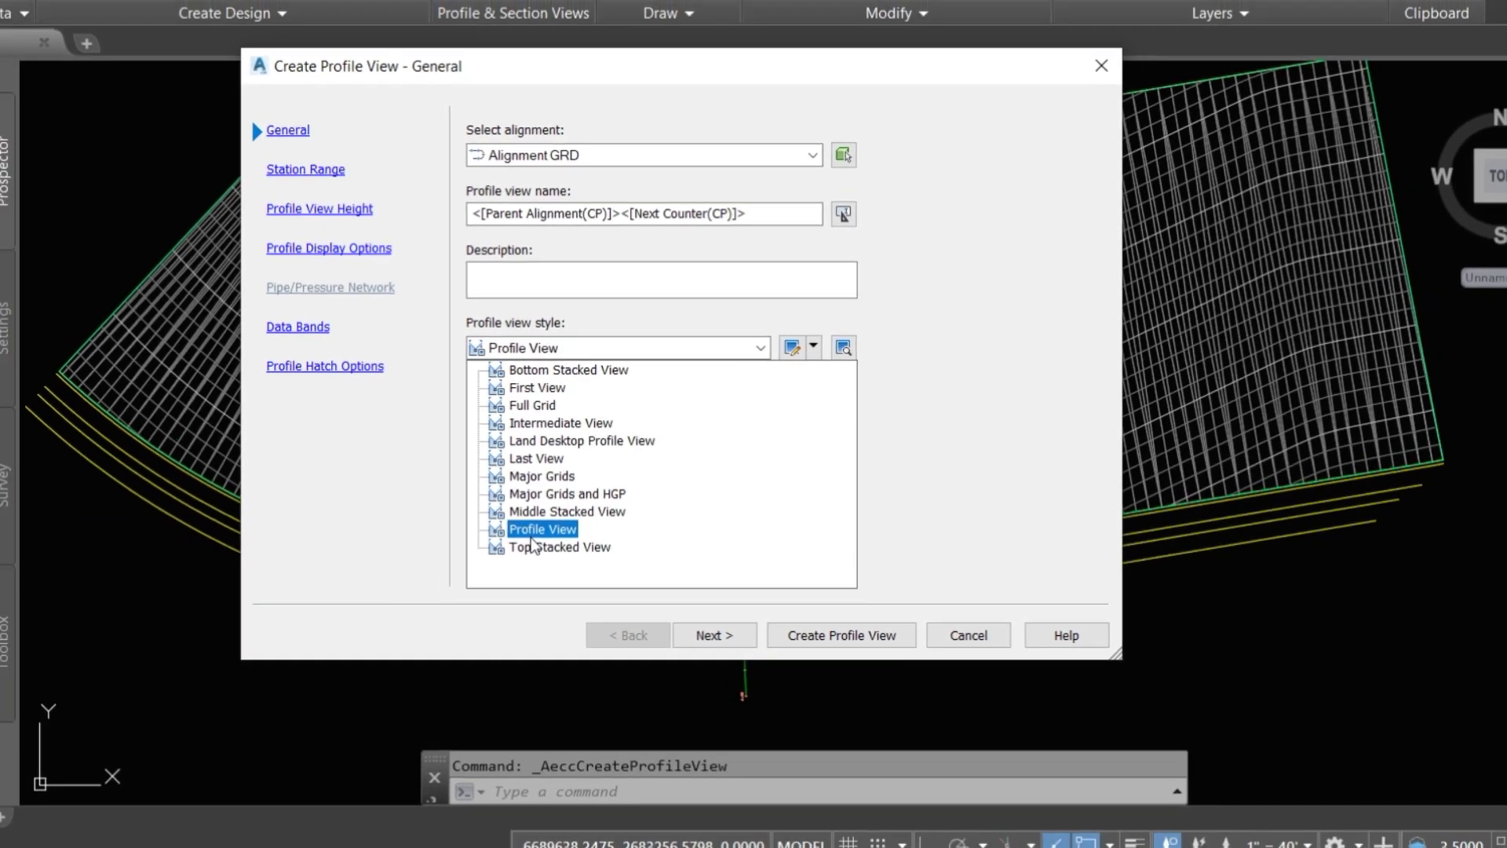
left_click(522, 526)
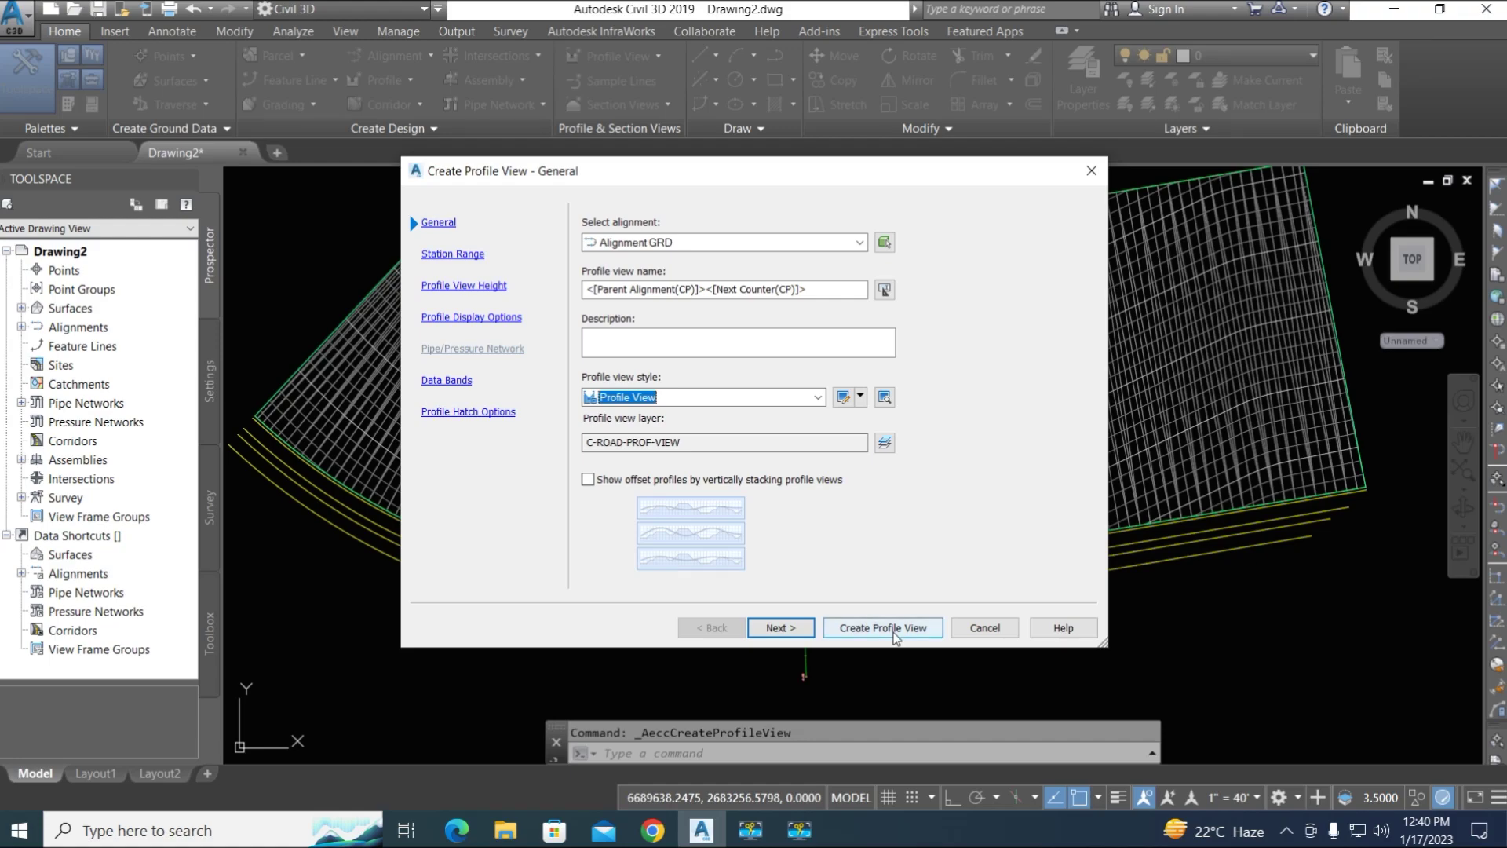
left_click(883, 628)
scroll(691, 541, "down", 5)
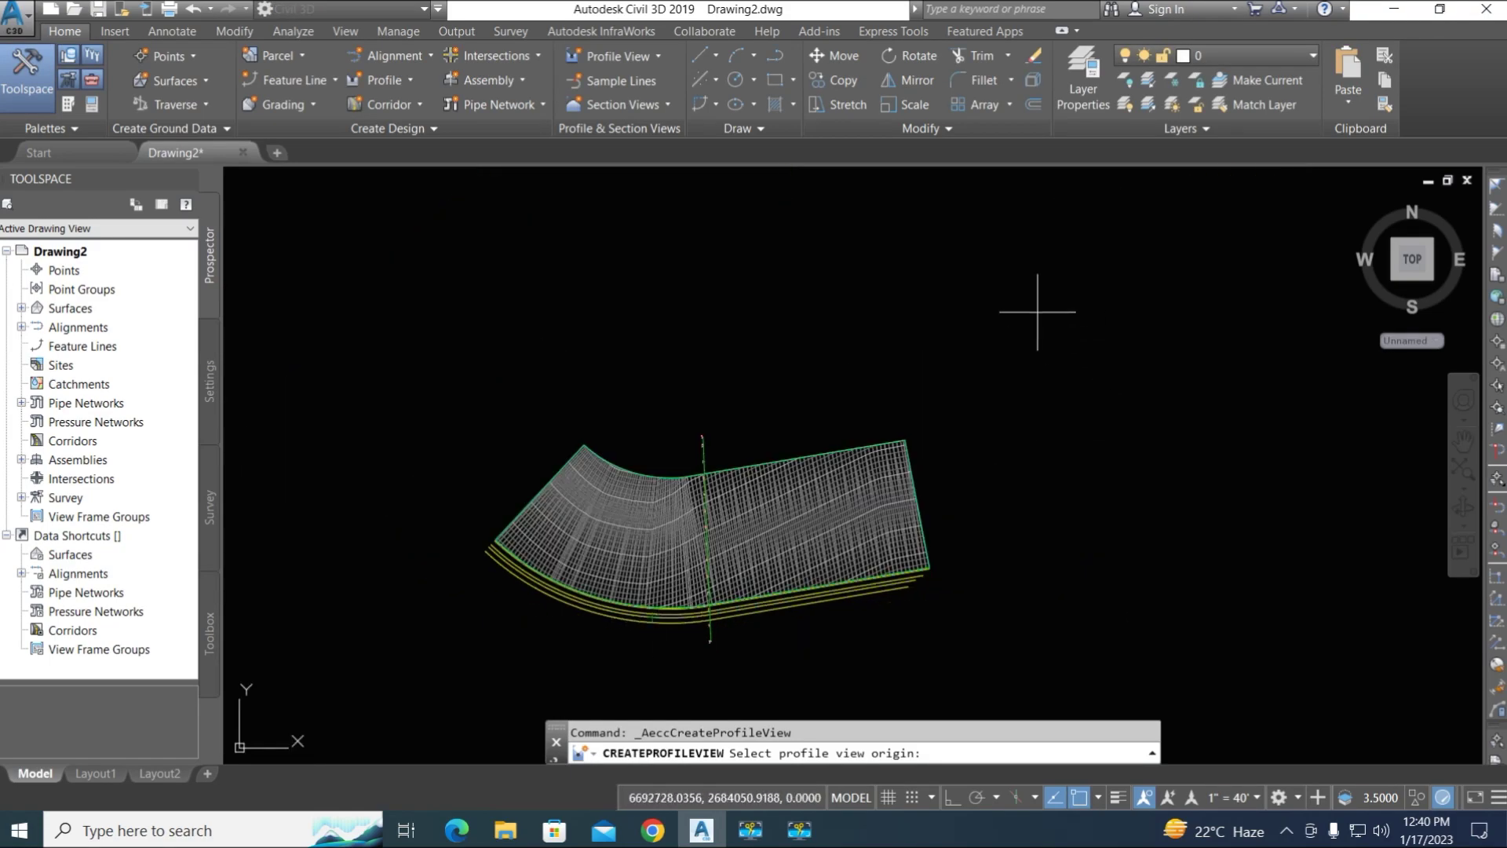
left_click(1037, 311)
Add a line label with the Percent Grade style to the surface profile's labels
scroll(1194, 252, "up", 4)
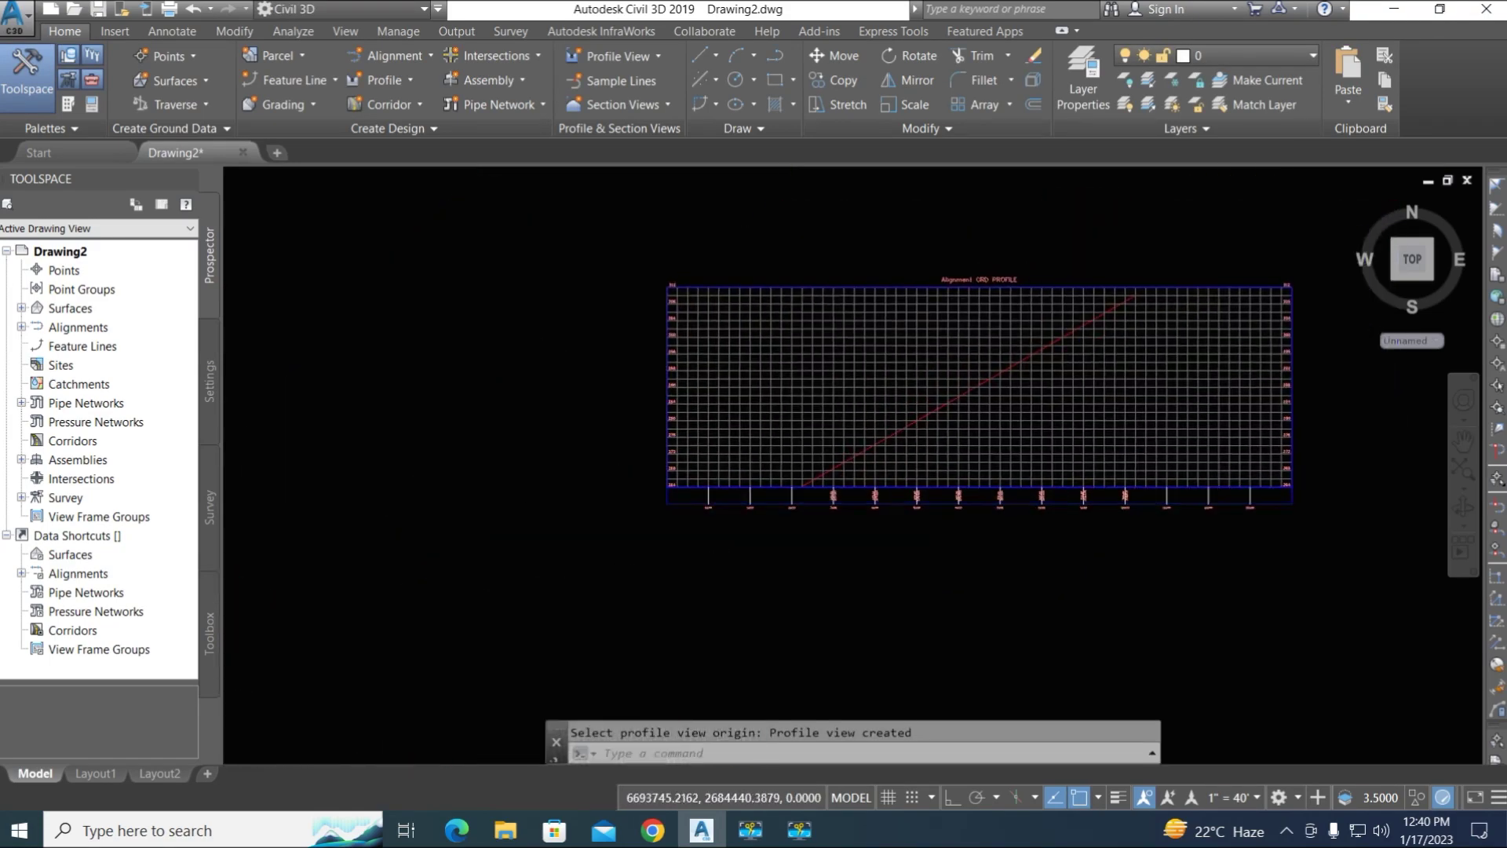
scroll(945, 352, "up", 4)
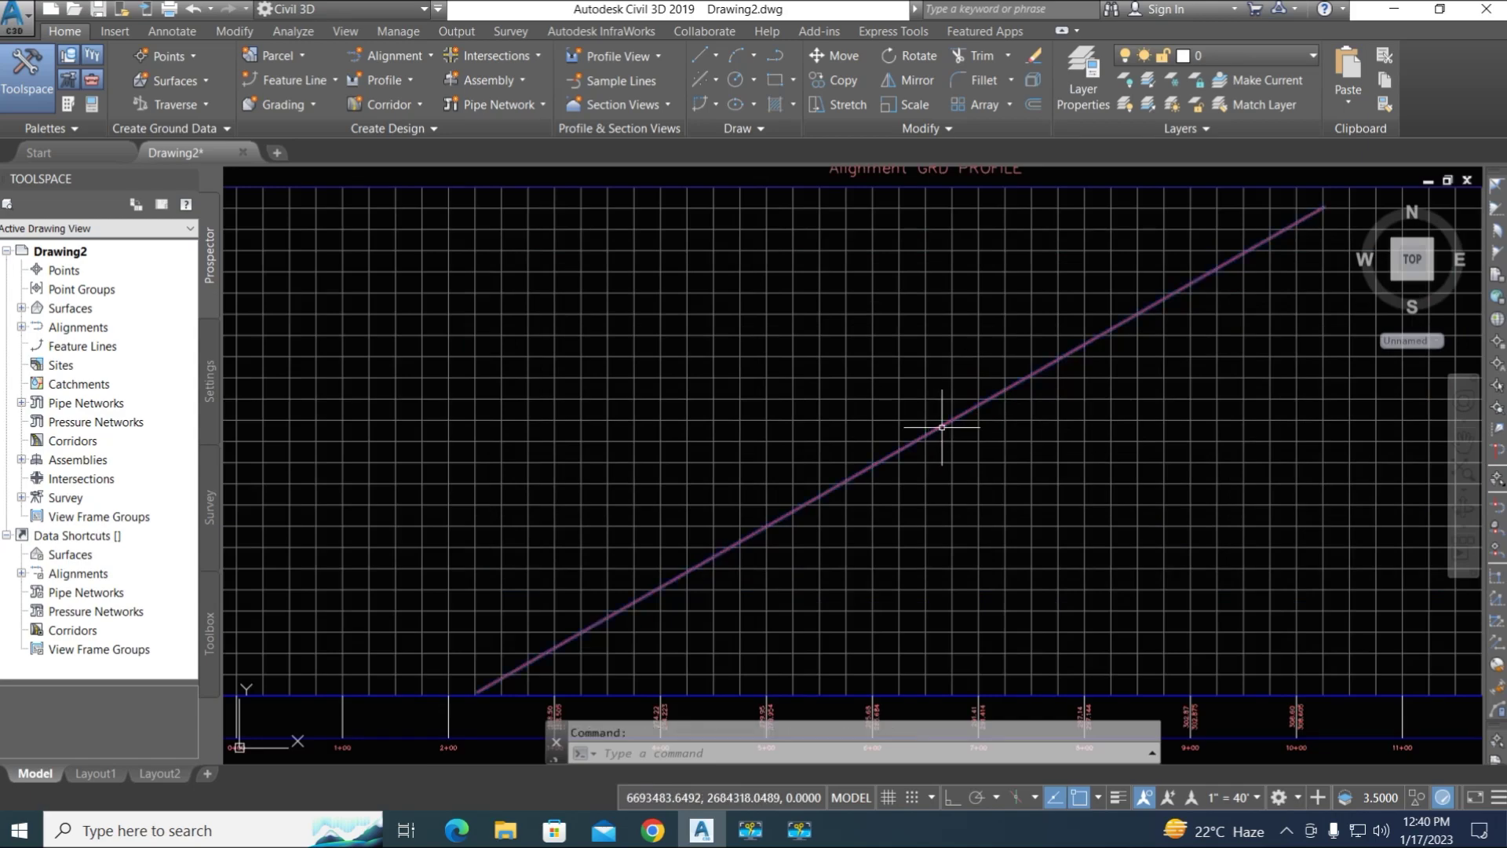
left_click(873, 406)
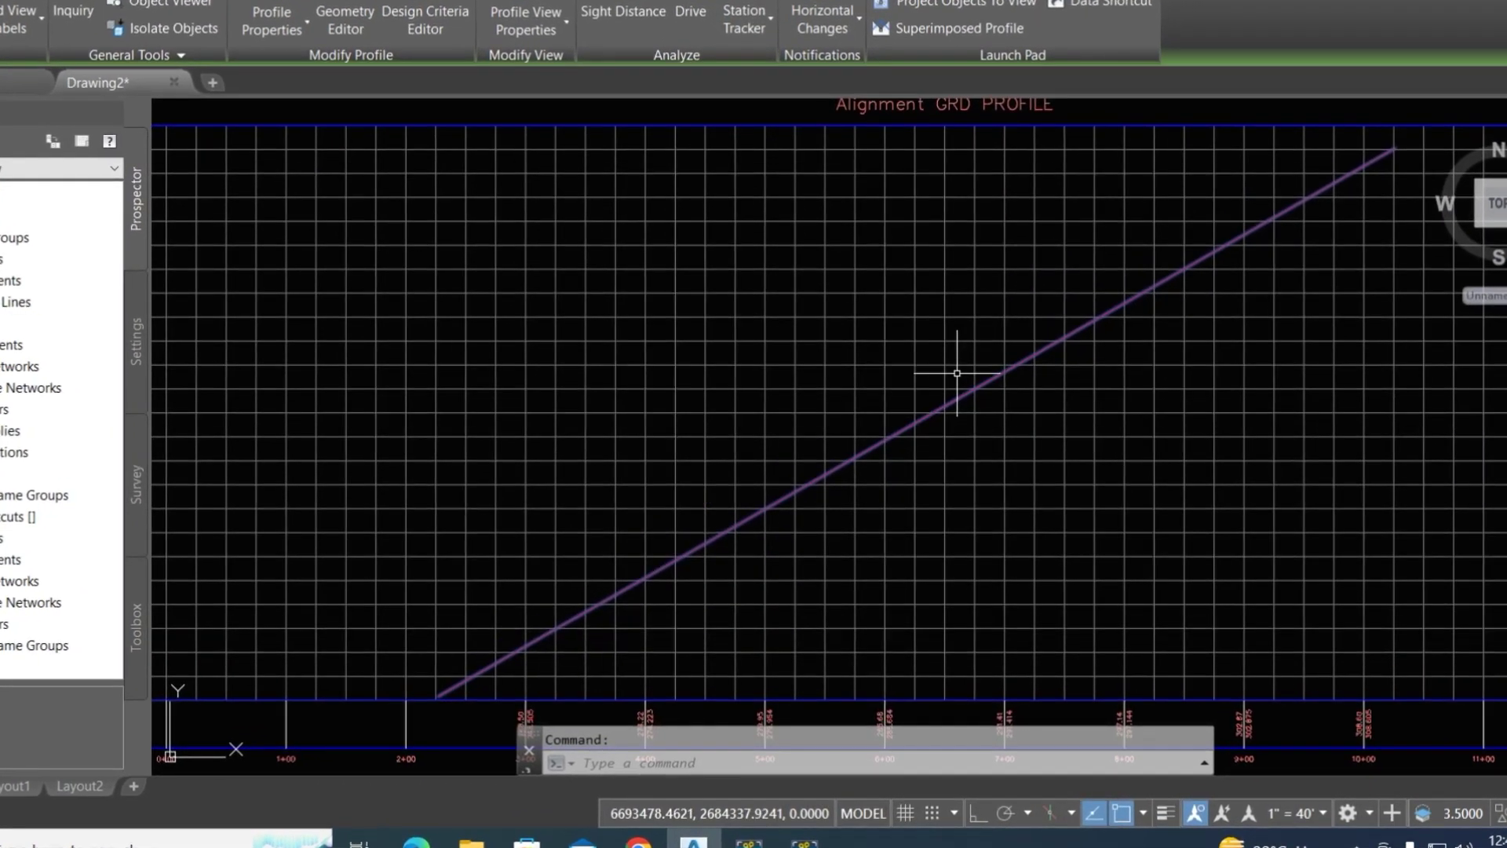
right_click(957, 373)
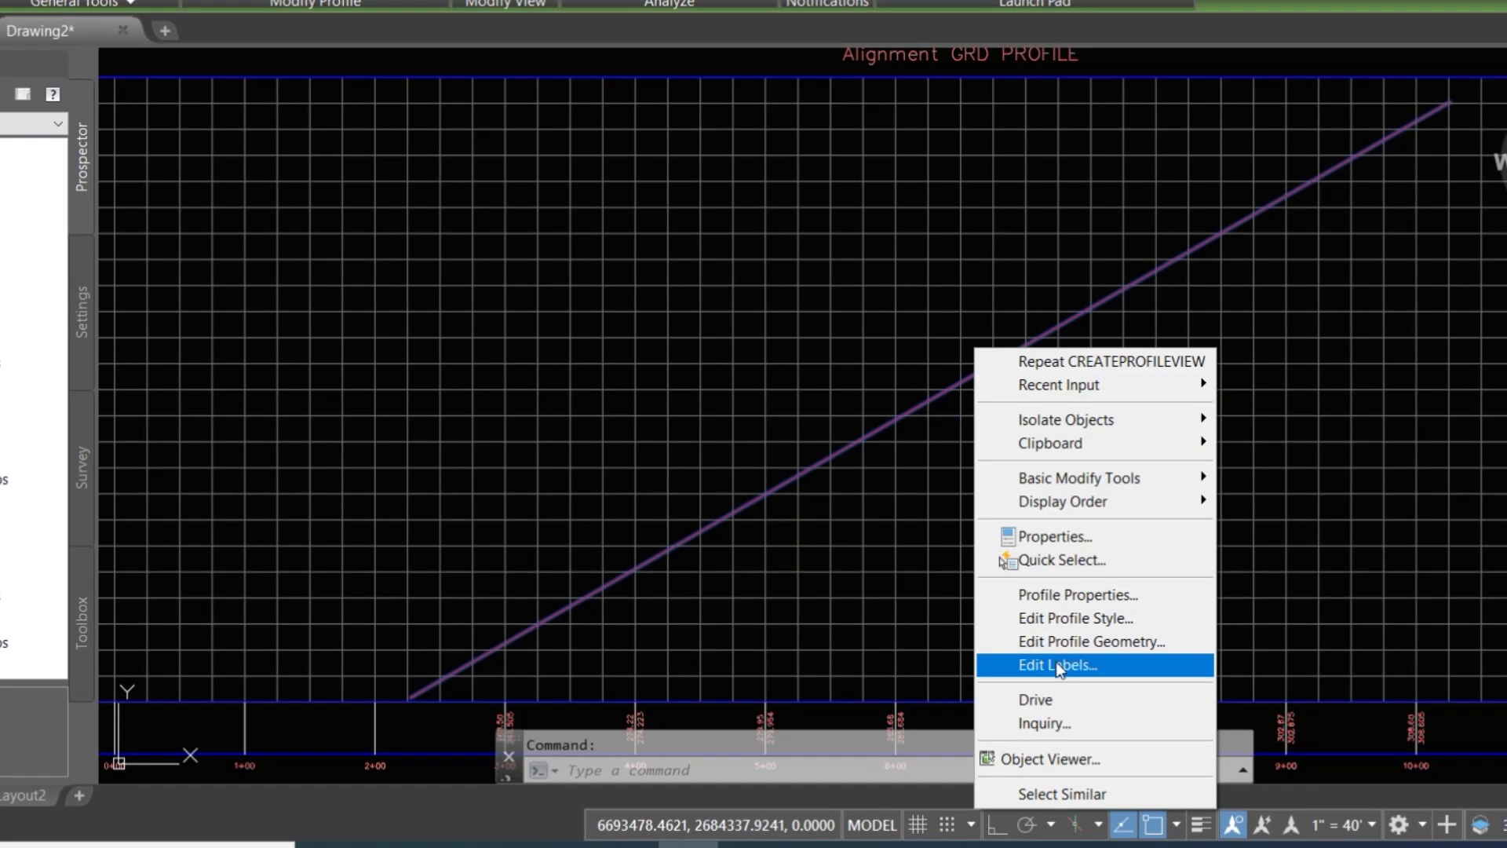
left_click(1033, 668)
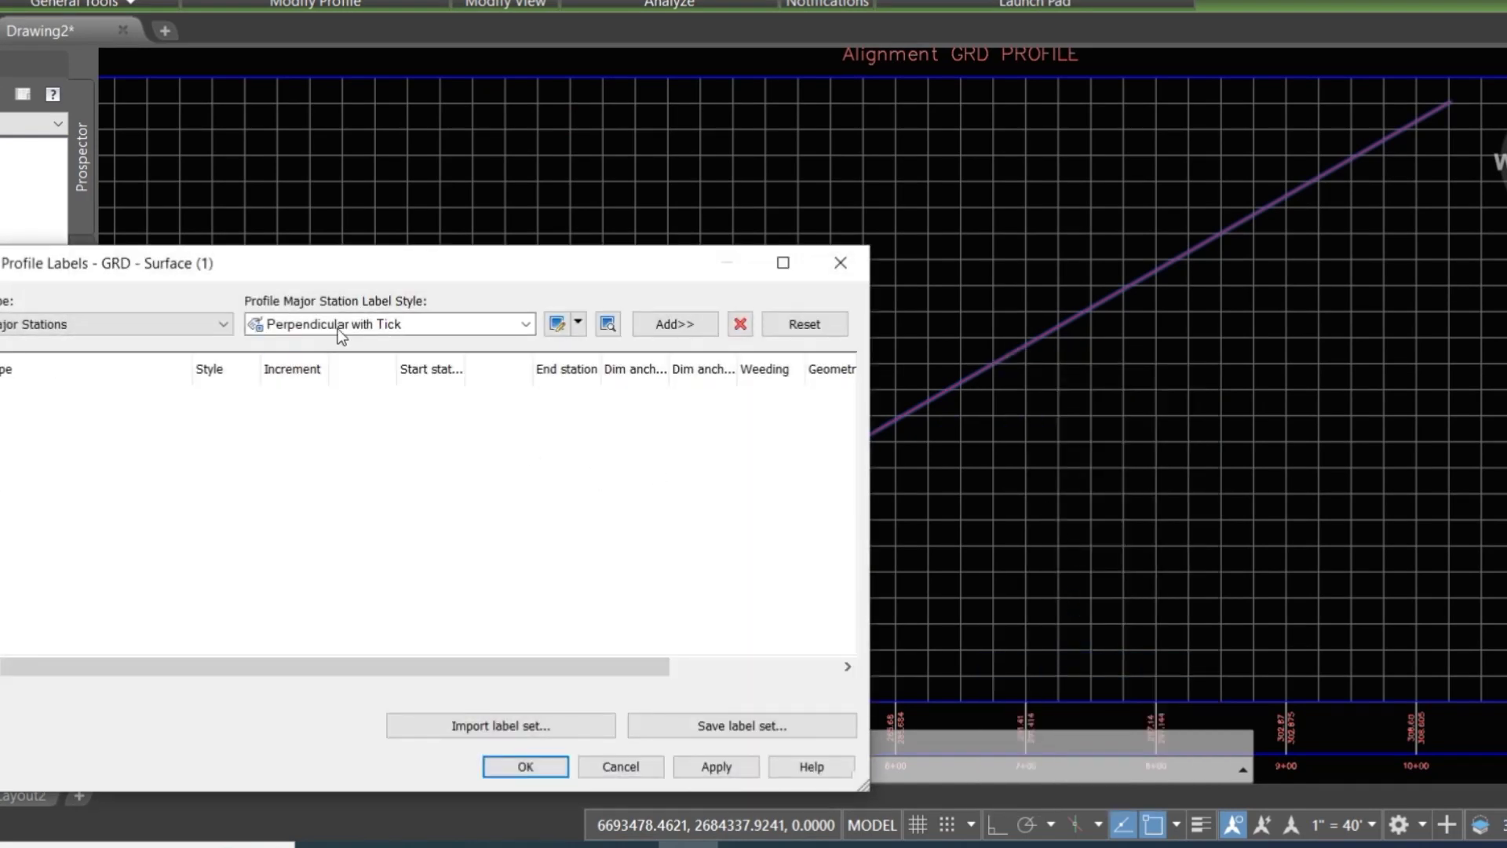
left_click(178, 325)
left_click(16, 403)
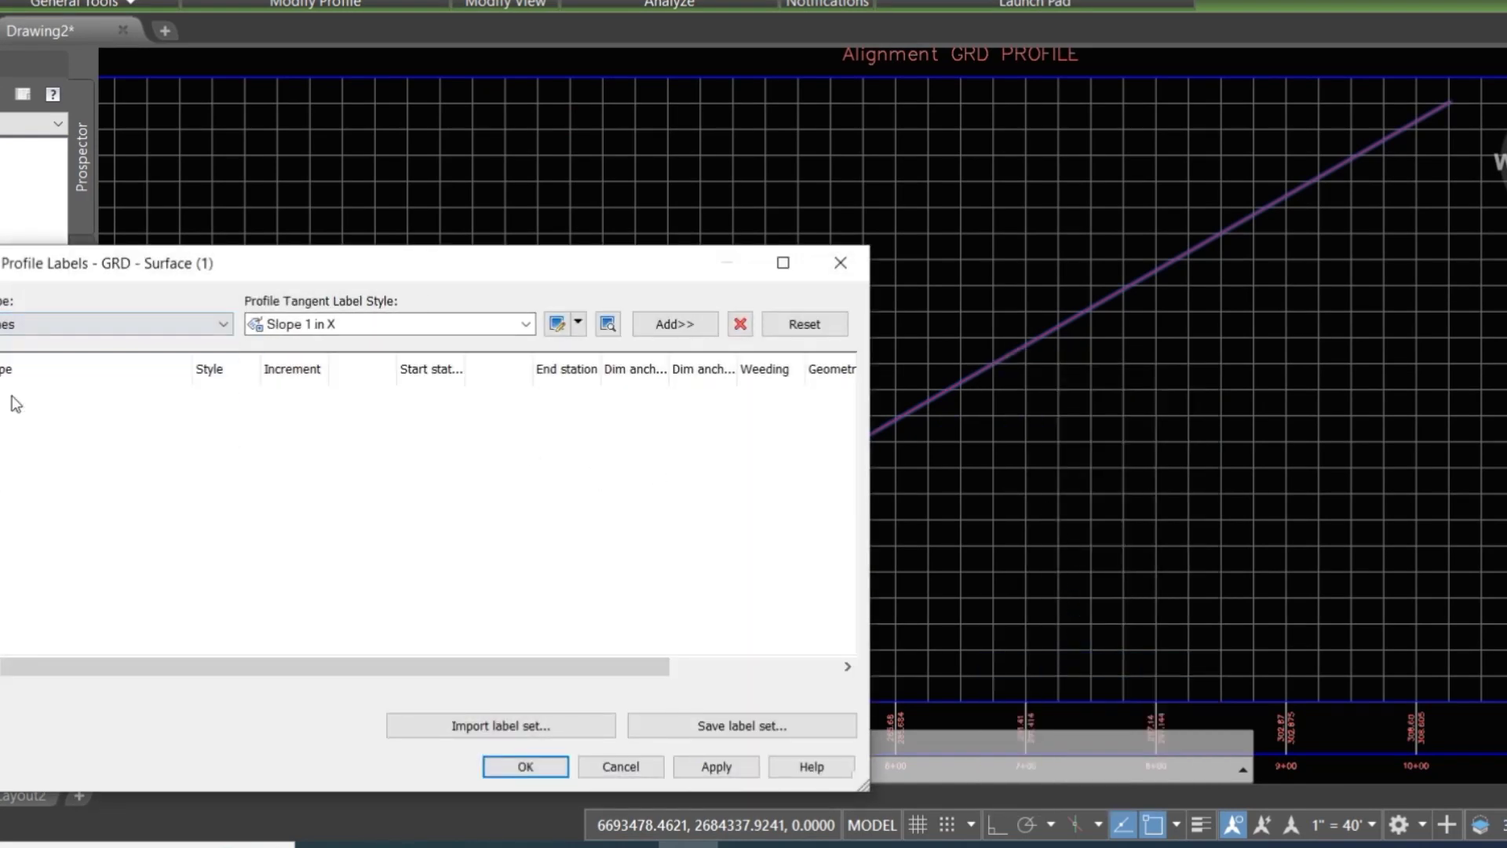
left_click(349, 325)
left_click(335, 346)
left_click(668, 326)
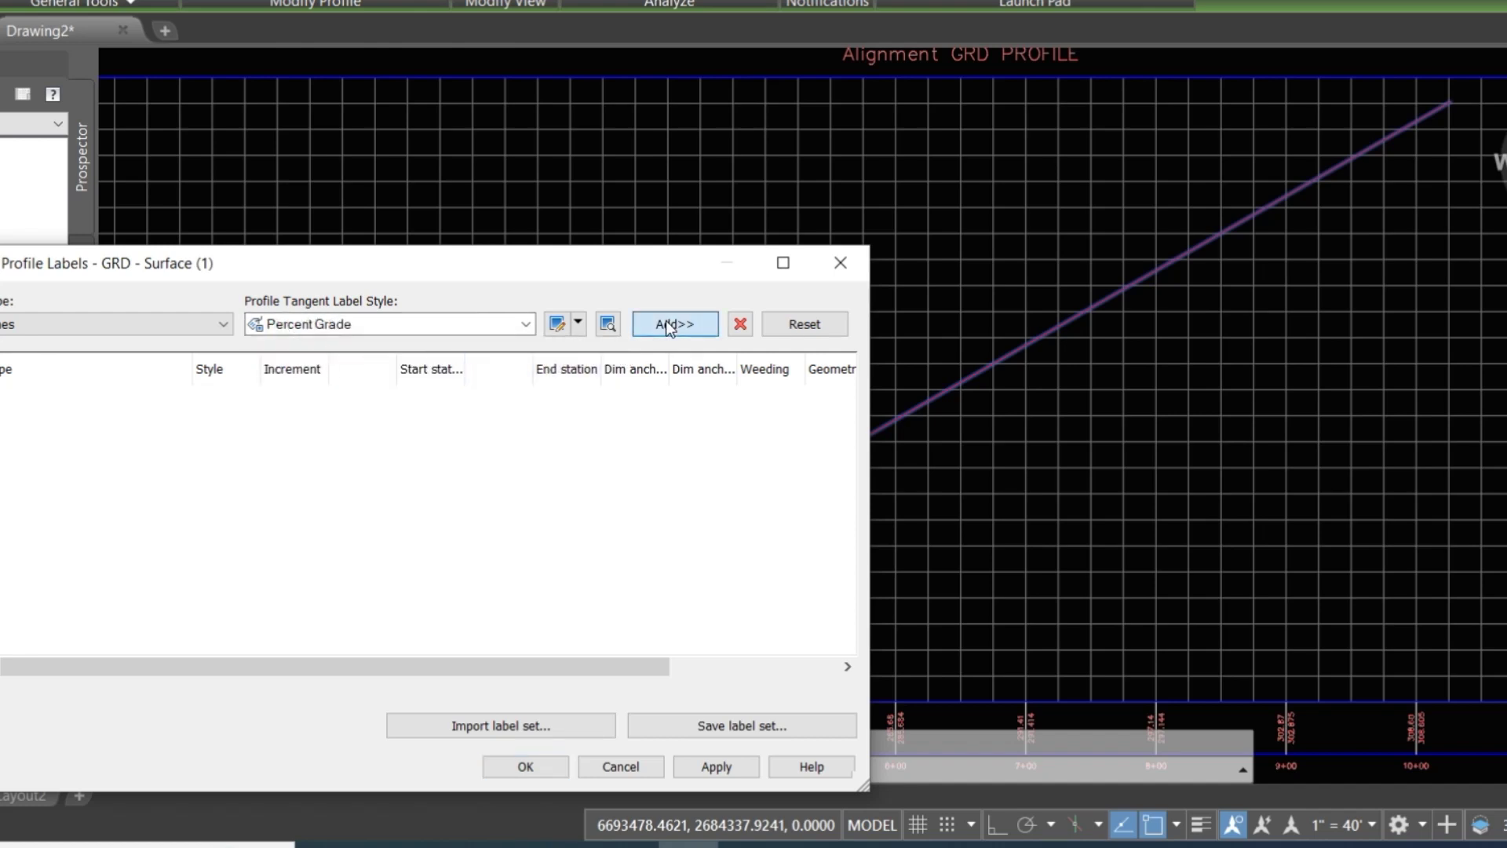
Edit the Percent Grade label style's text contents so the Tangent Grade property uses a precision of 1
left_click(252, 398)
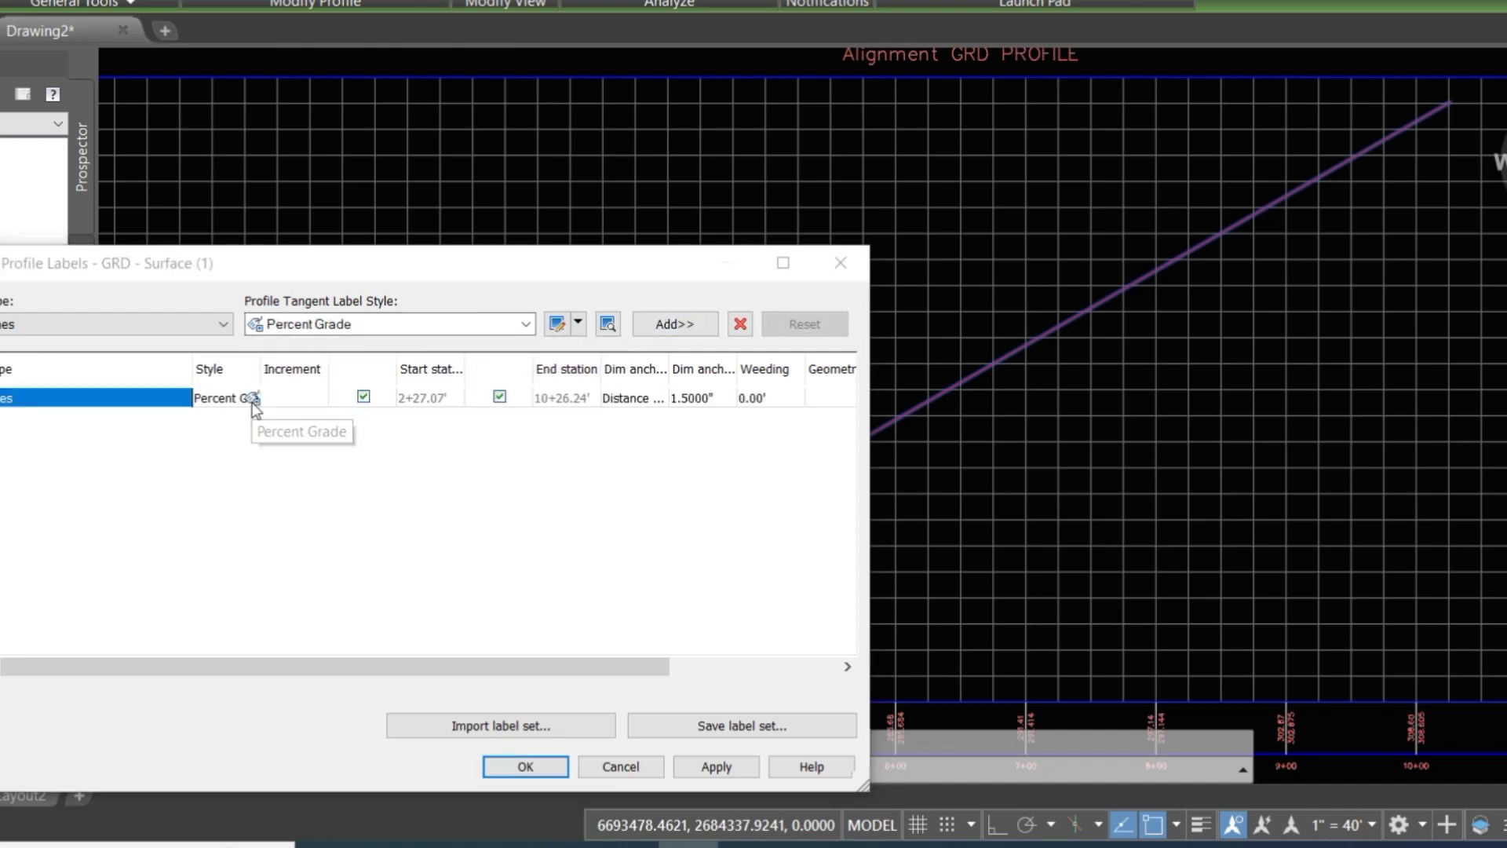
left_click(830, 336)
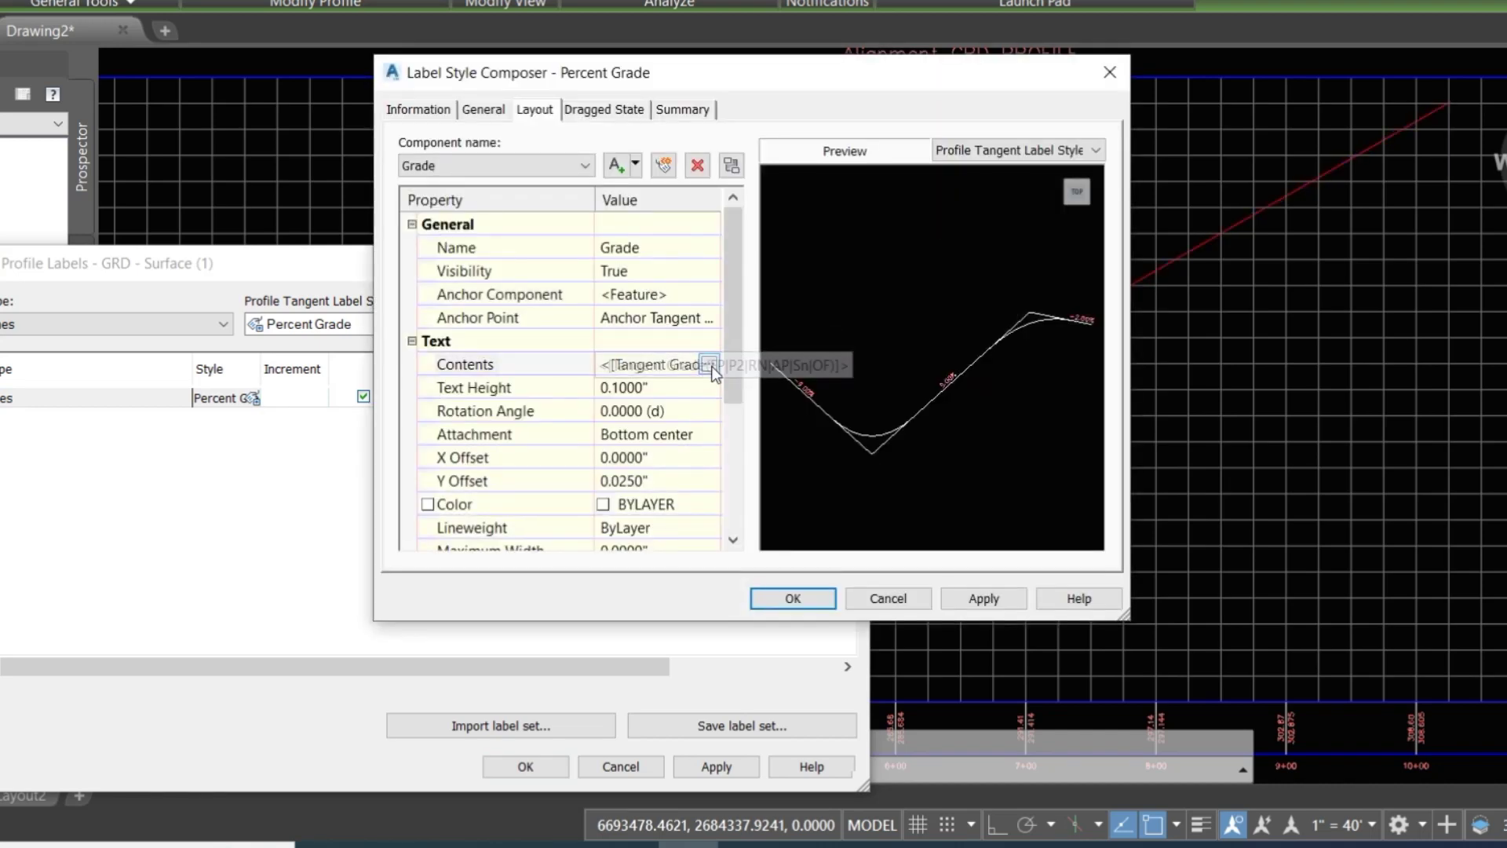
left_click(711, 363)
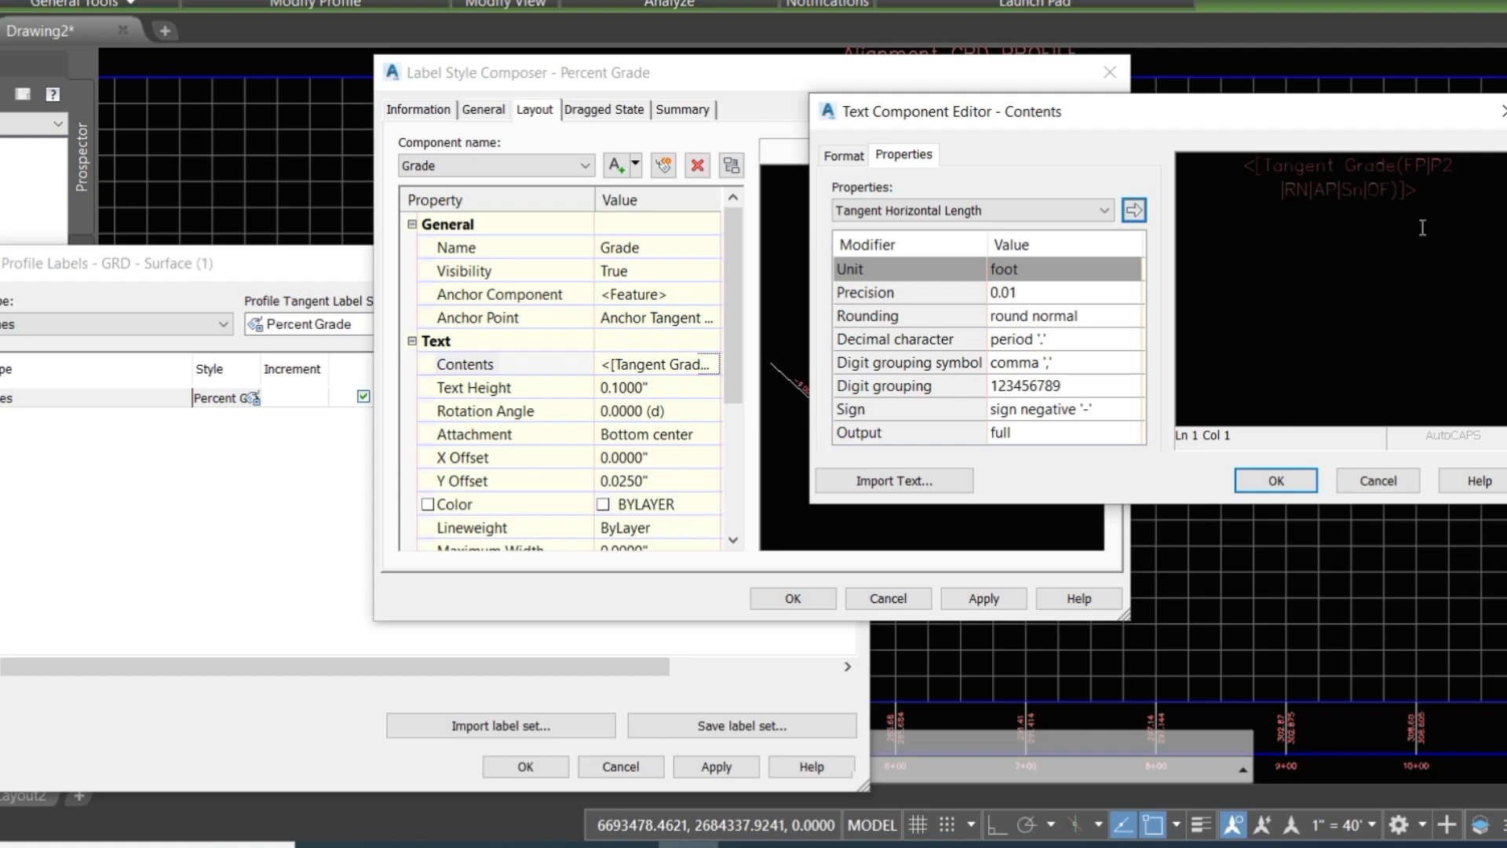
left_click(1448, 204)
left_click(1032, 294)
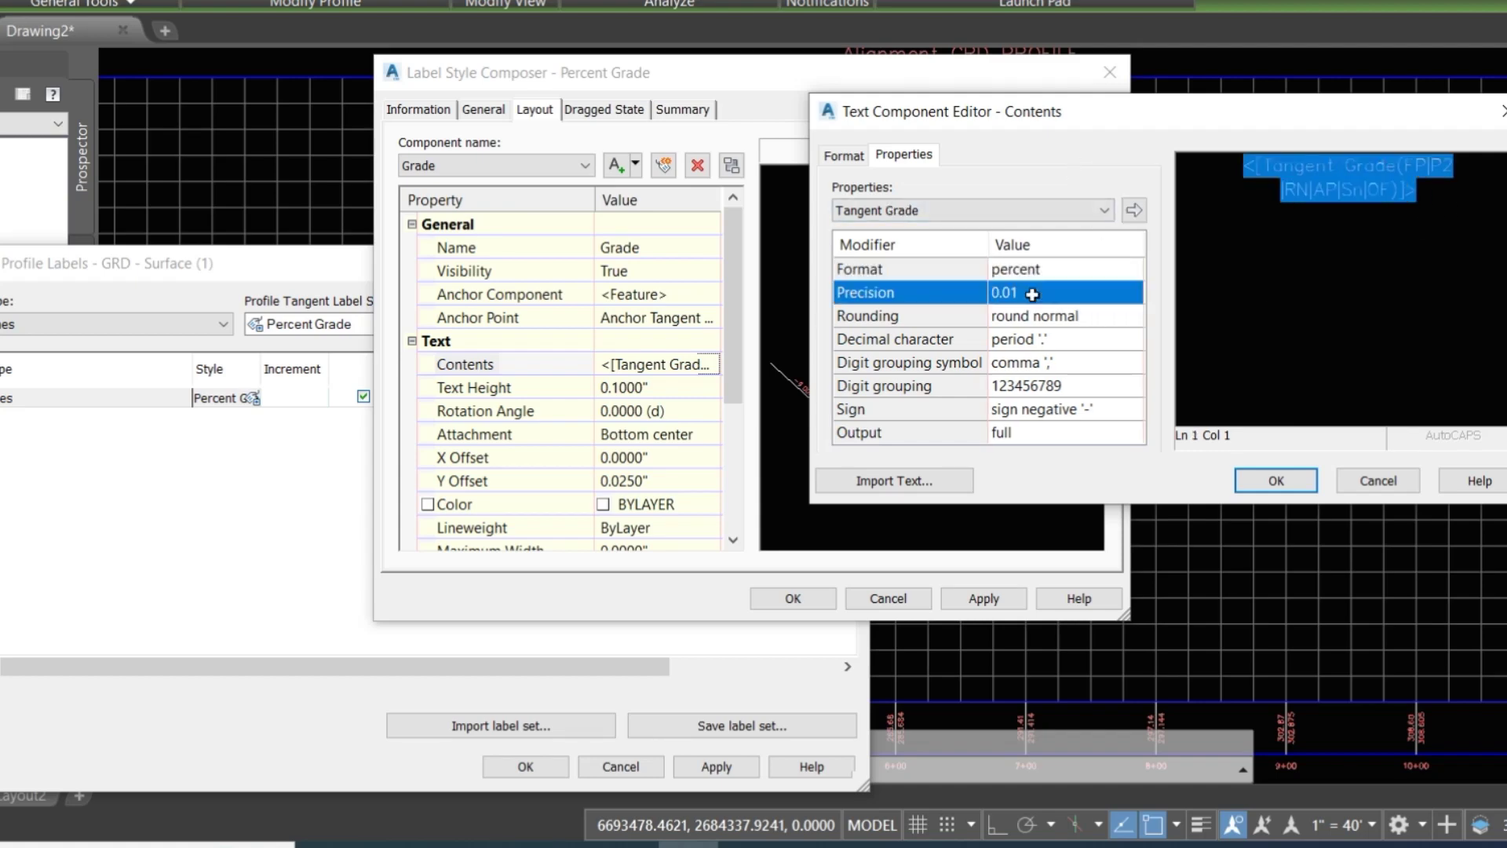
left_click(1023, 292)
left_click(1018, 311)
left_click(1132, 212)
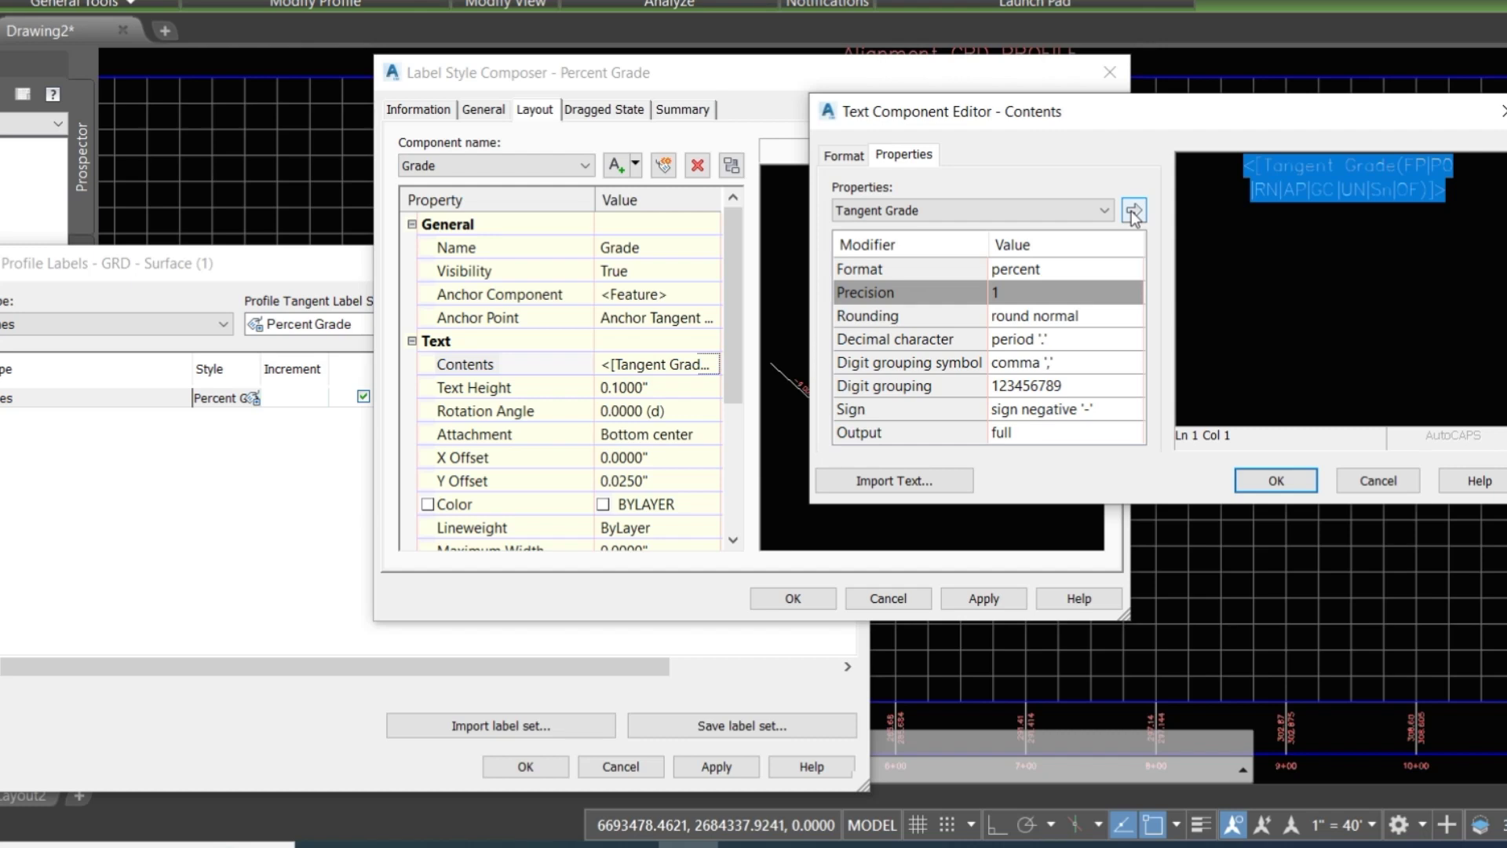
Format the grade label text in yellow with the Arial font
left_click(845, 157)
left_click(895, 354)
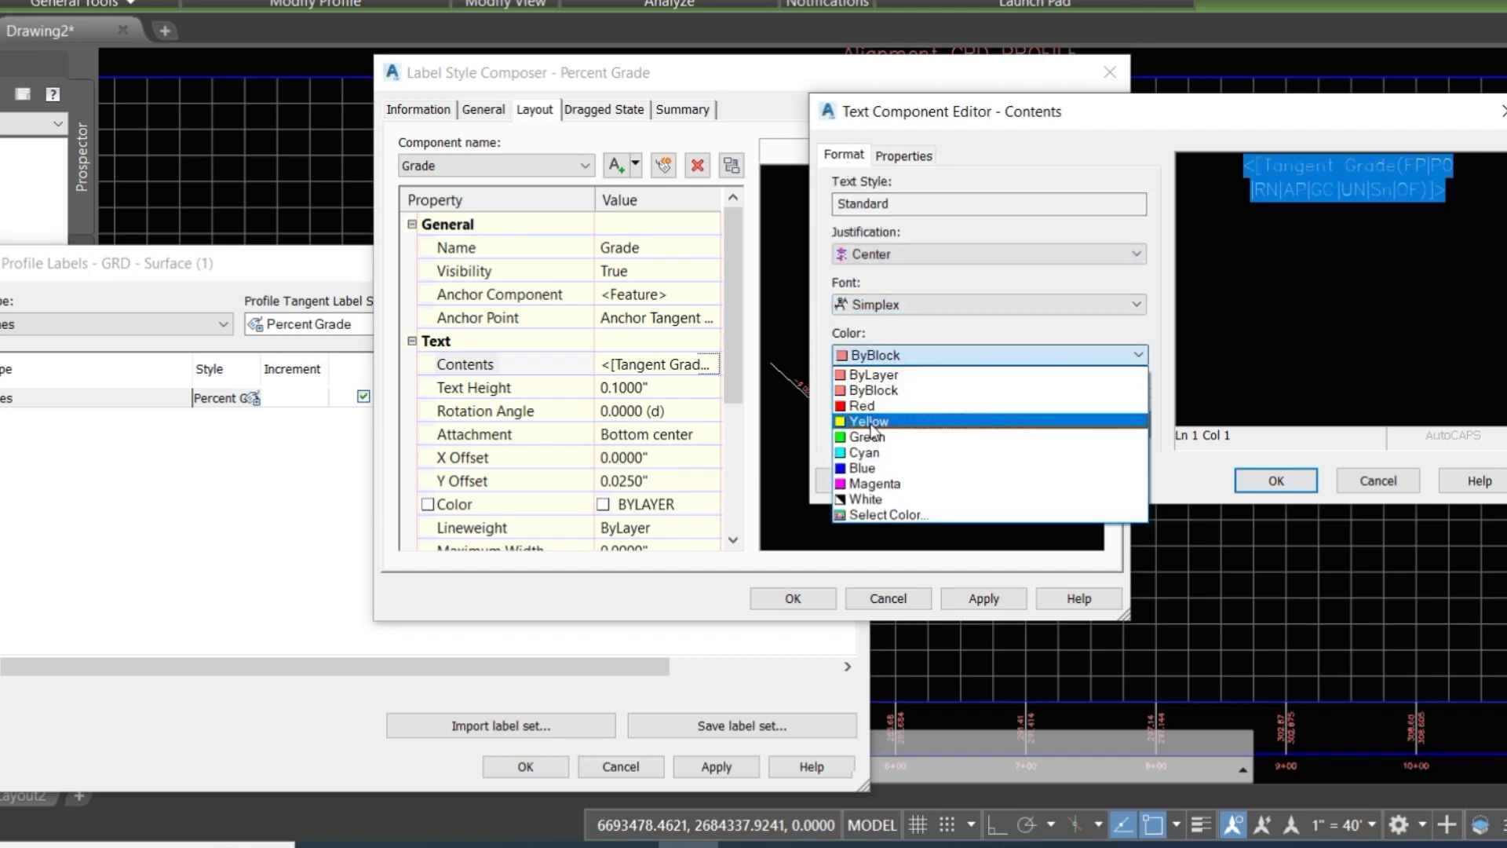
left_click(870, 421)
left_click(934, 306)
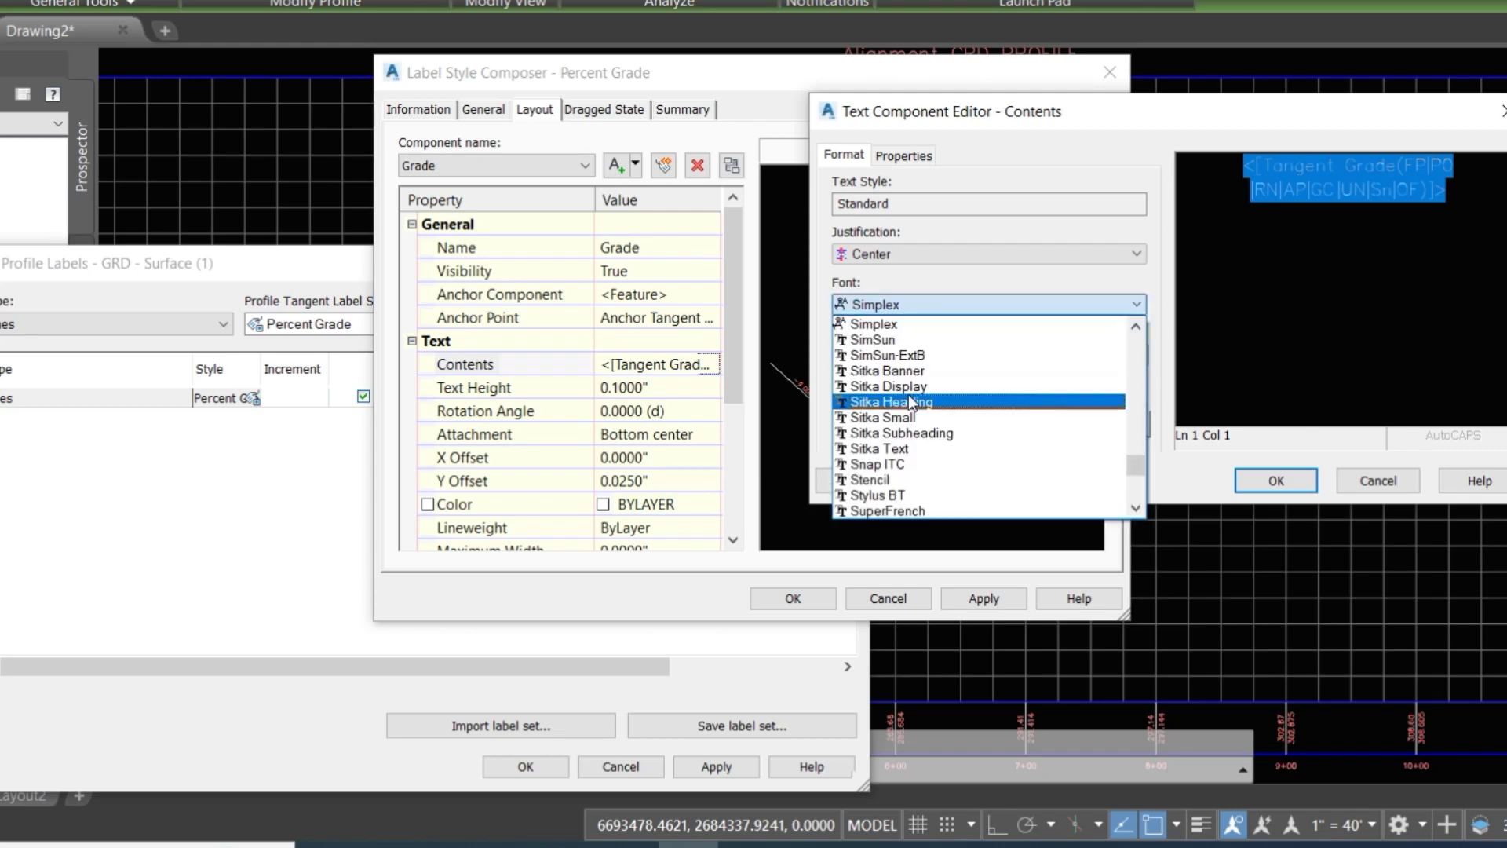
key("a")
left_click(883, 436)
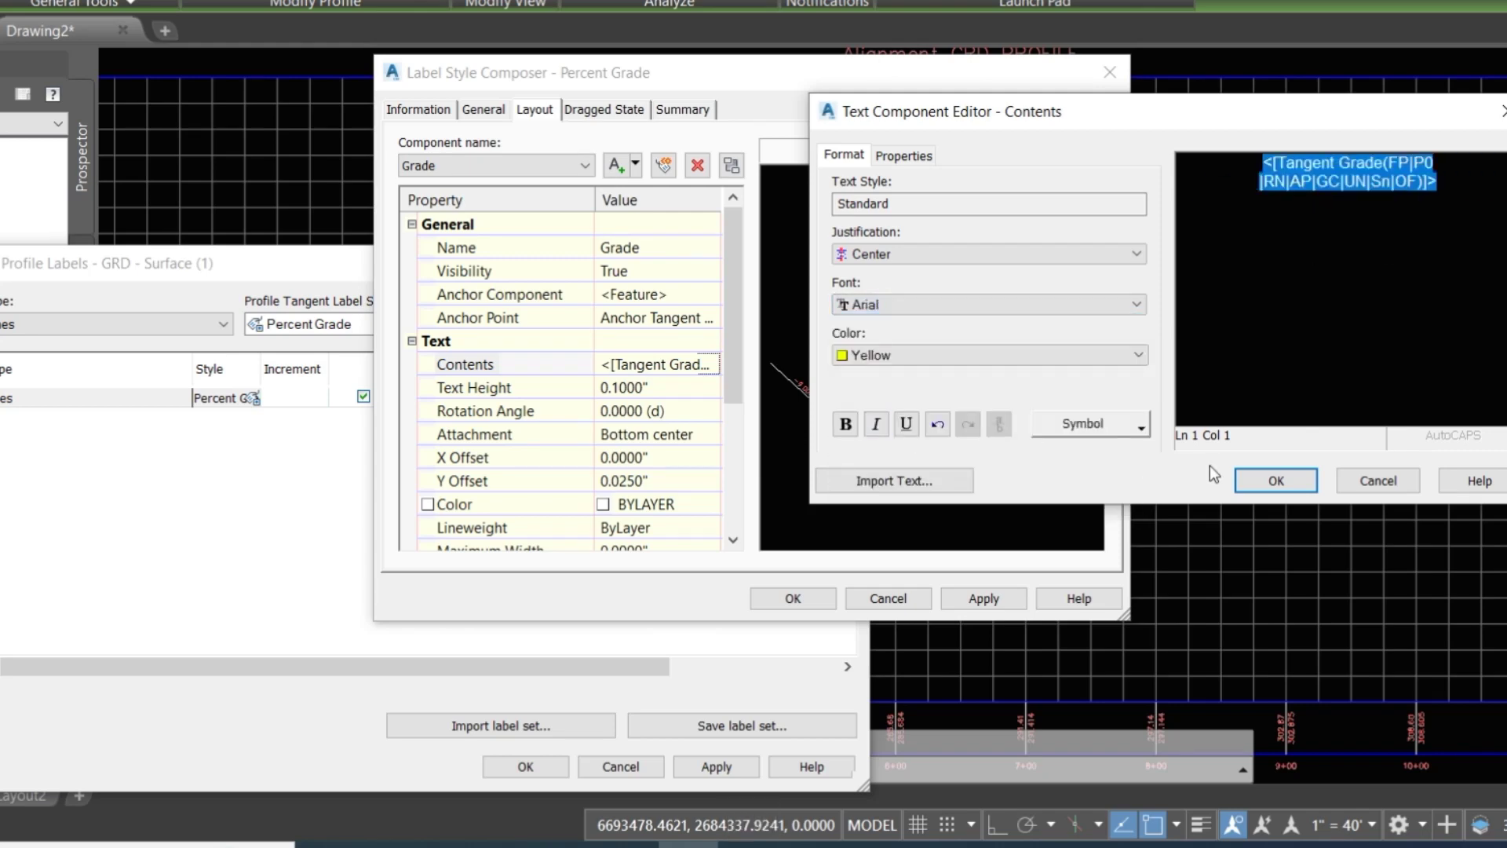
left_click(1270, 482)
Set the grade label's text height to 0.35" and apply the line labels to the surface profile
left_click(667, 386)
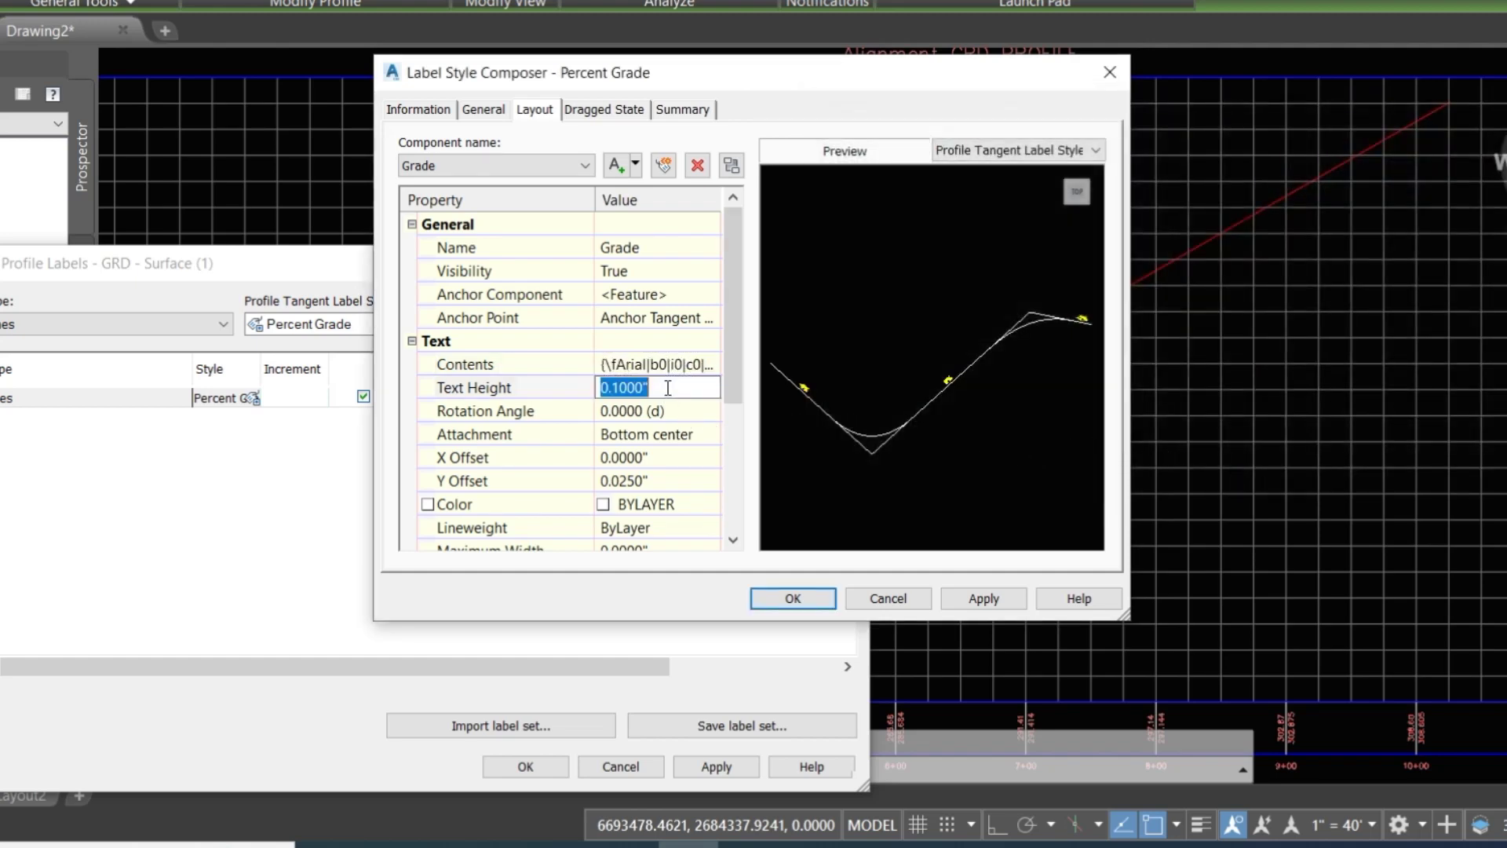
type(".3")
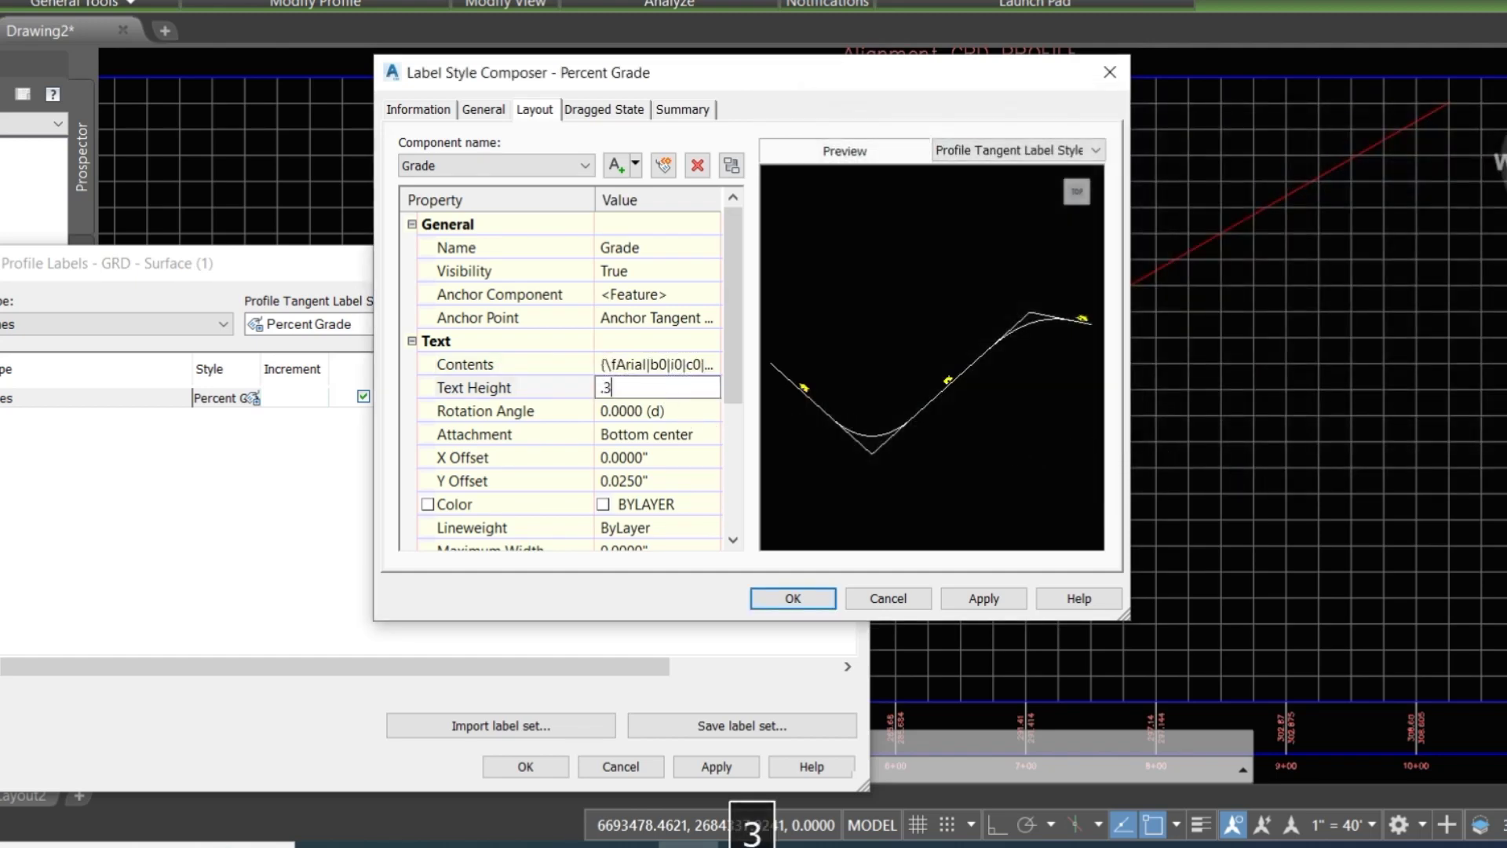
type("500\"")
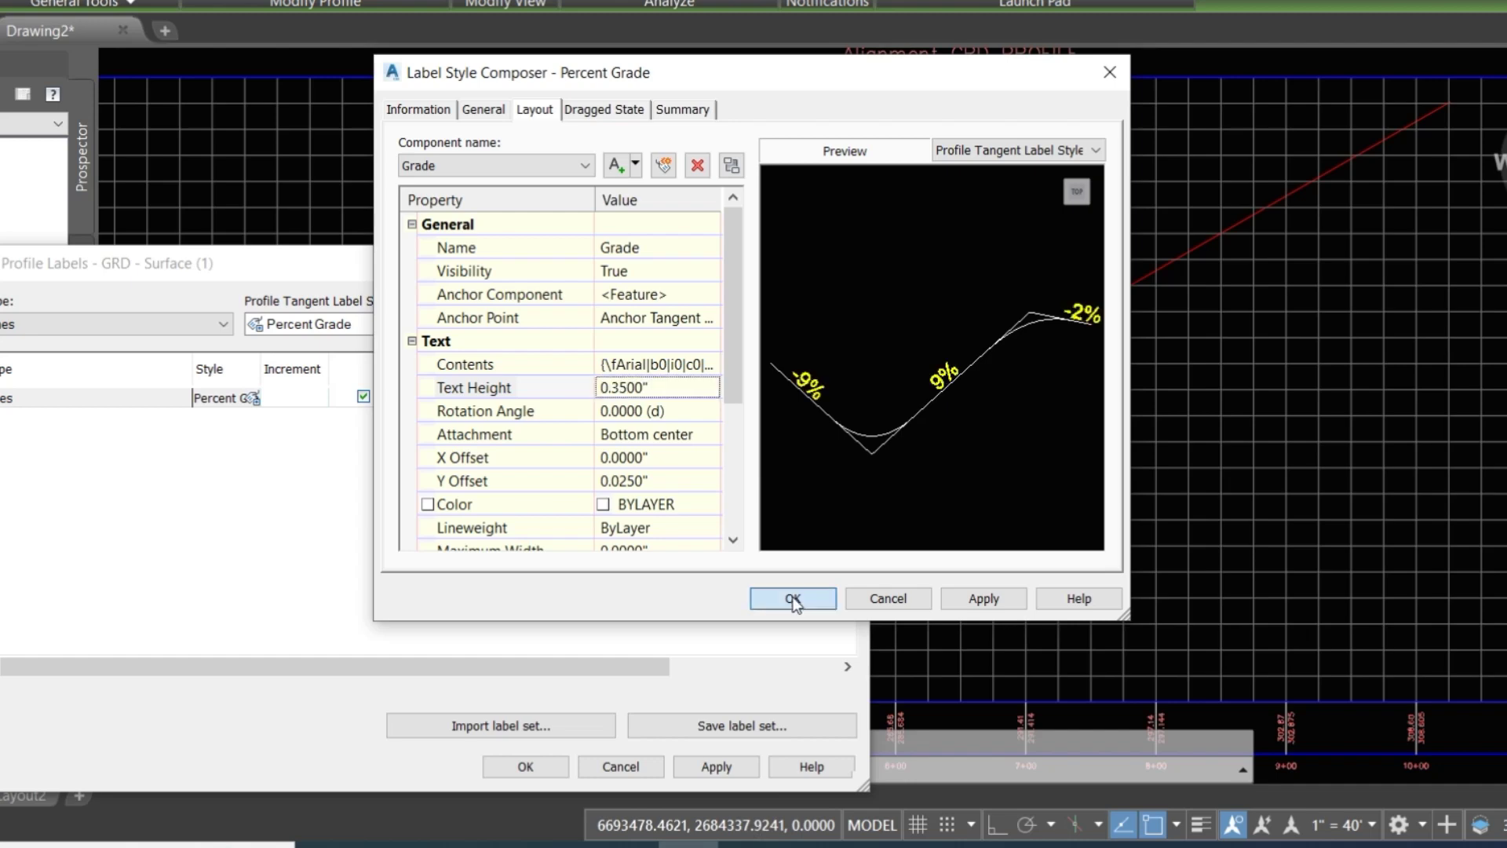
left_click(791, 597)
left_click(659, 382)
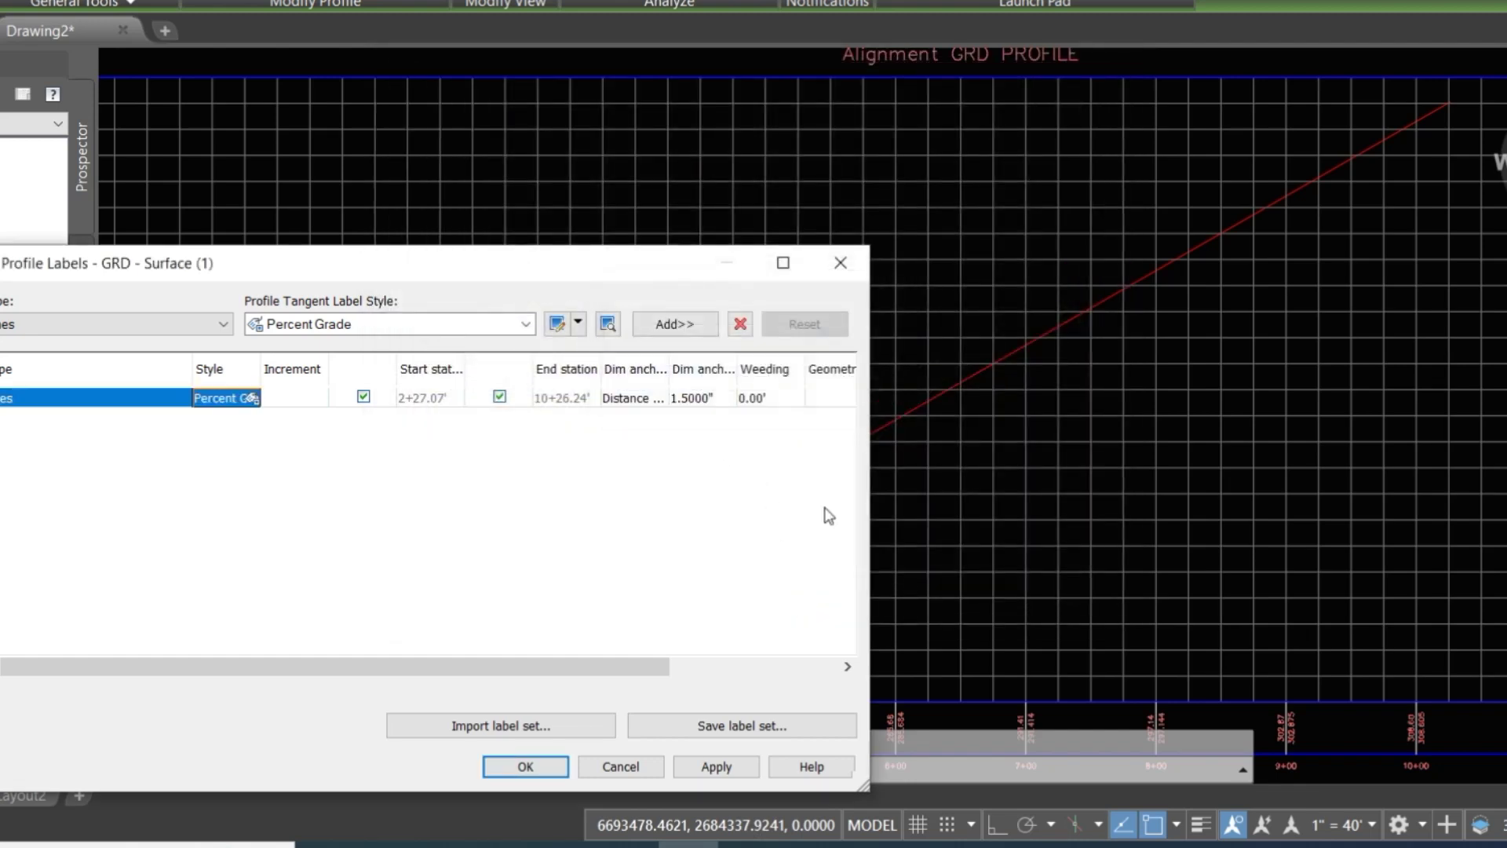
left_click(716, 767)
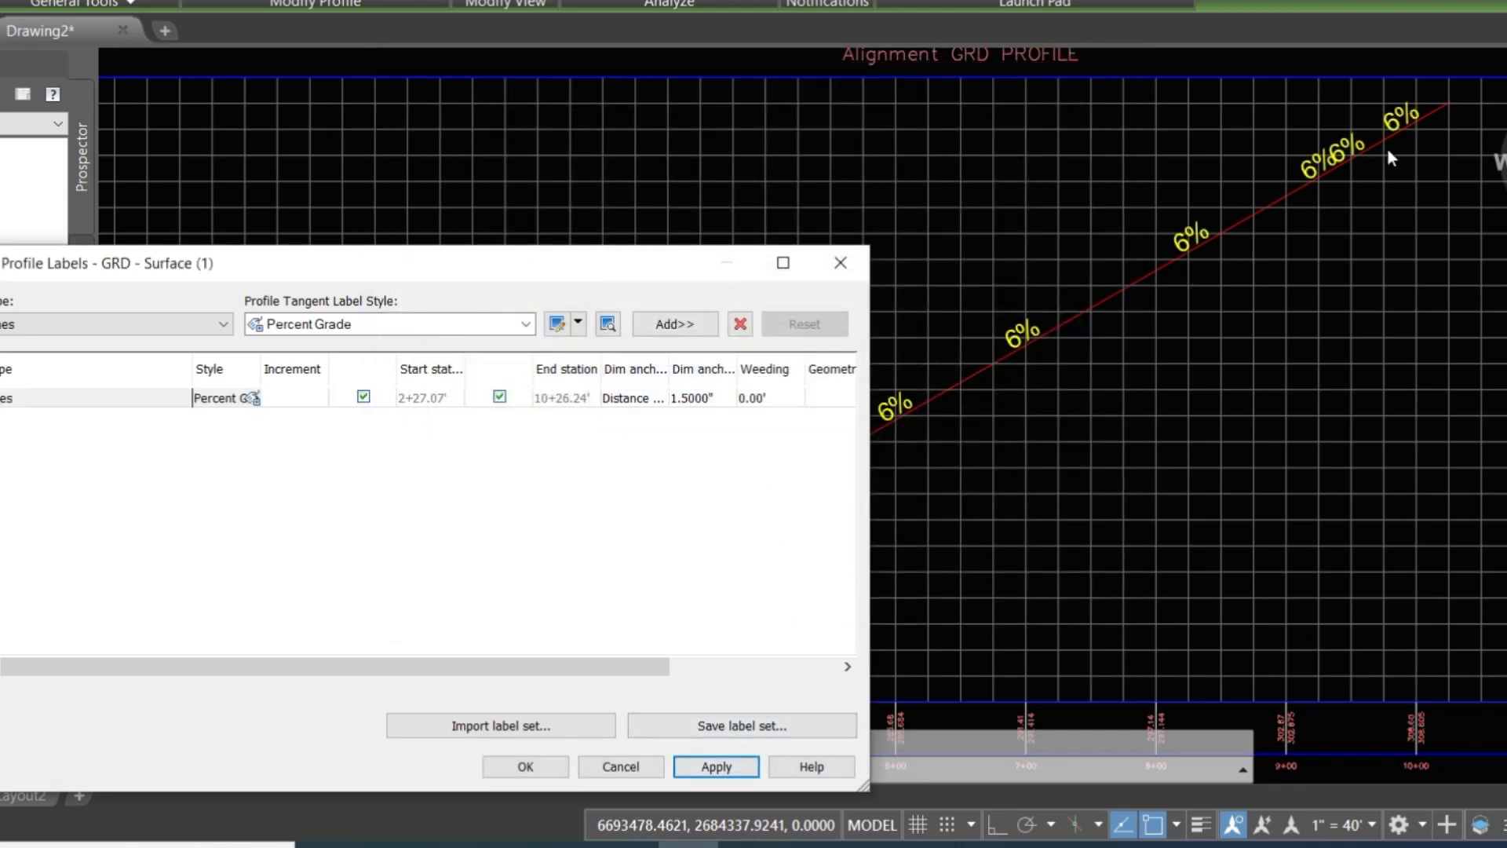
left_click_drag(421, 262, 777, 108)
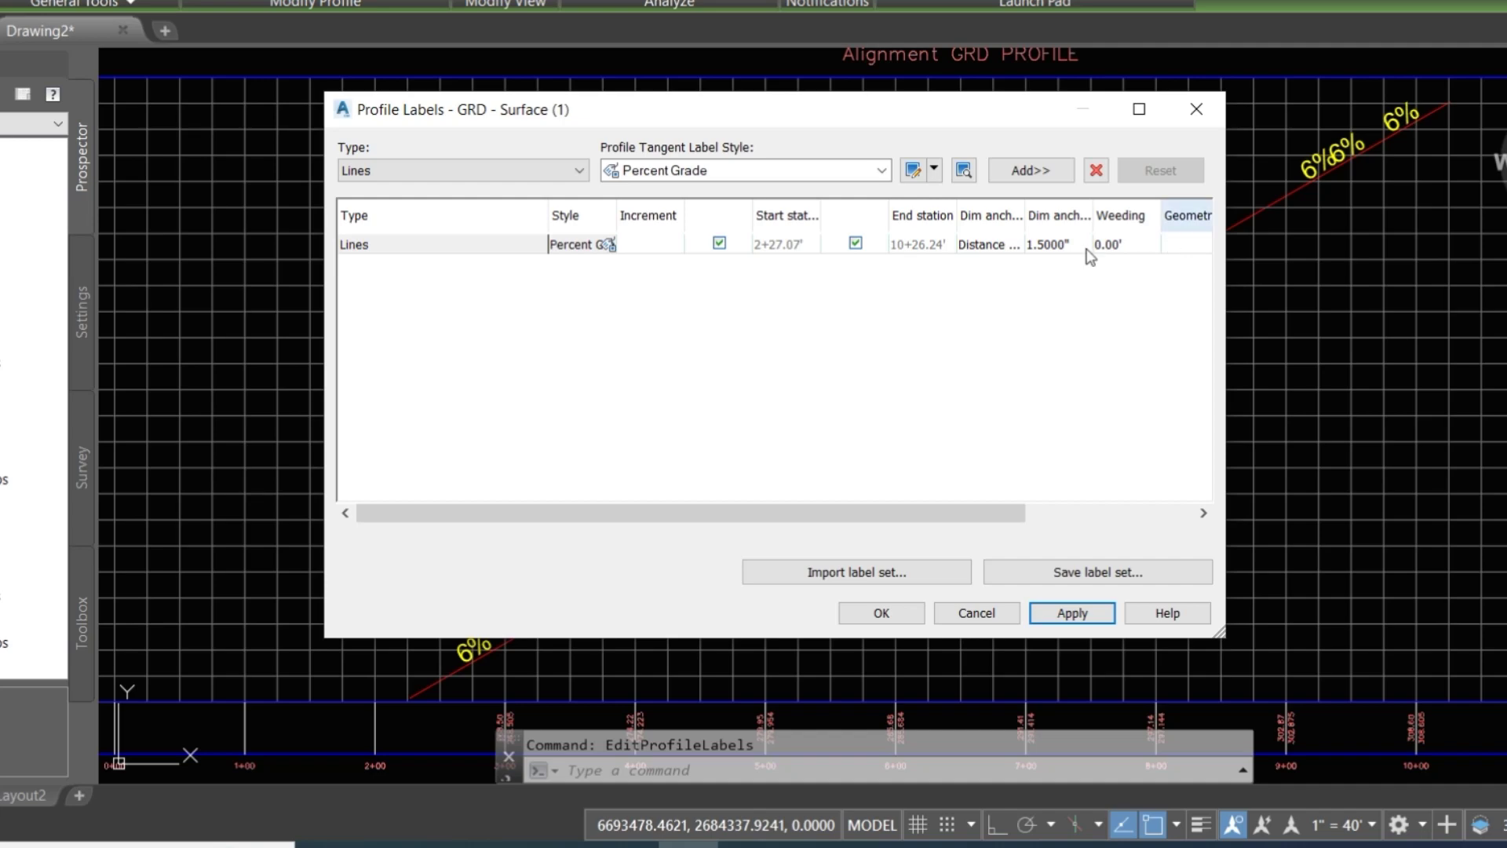
left_click(880, 612)
Create a new TIN surface named GRD2 with the Contours and Triangles style on layer C-TOPO
scroll(774, 522, "down", 4)
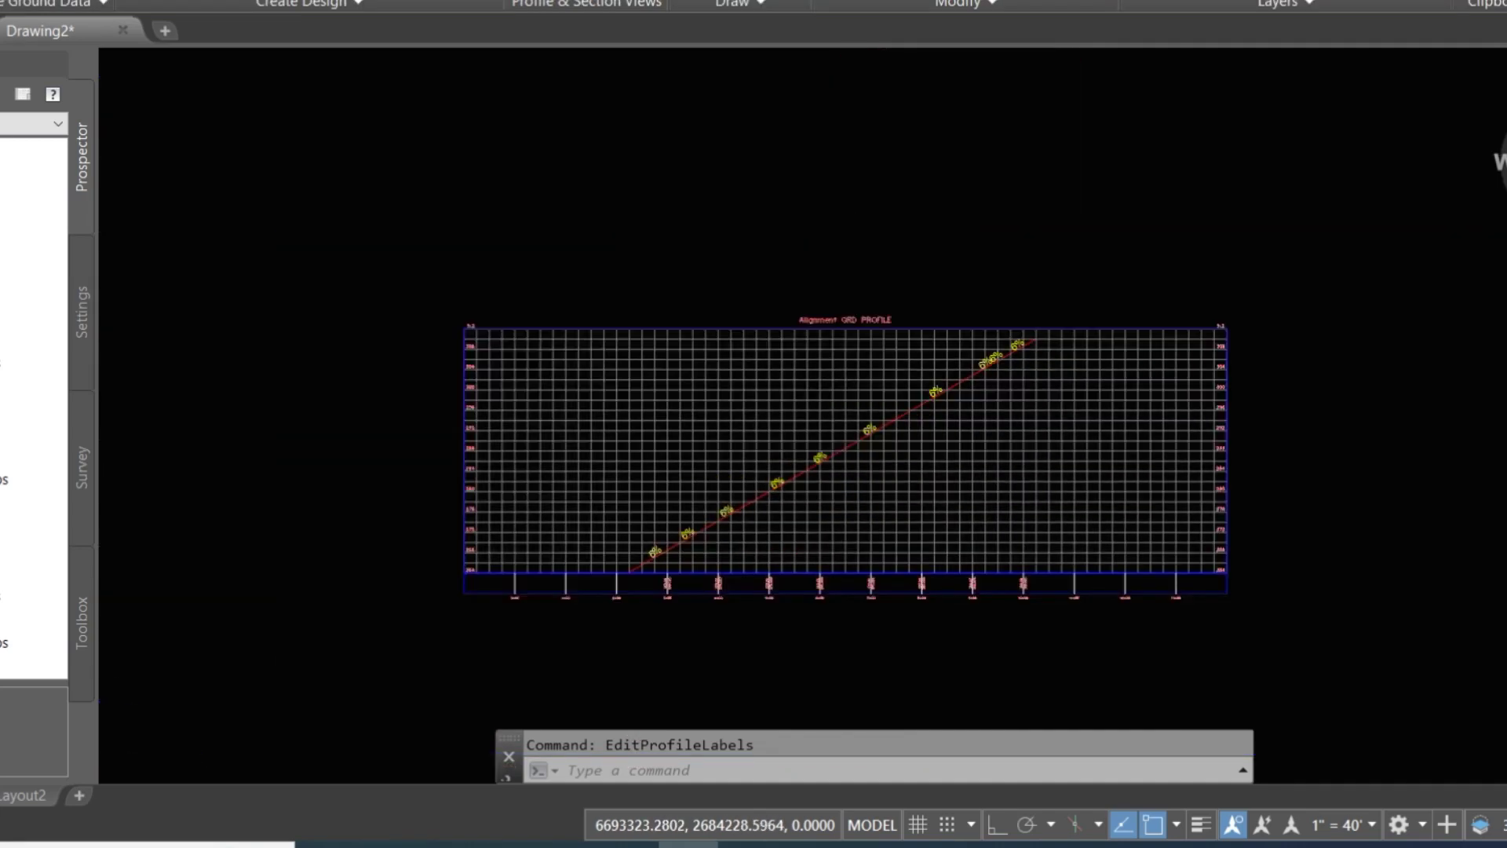
scroll(777, 579, "down", 8)
scroll(622, 622, "up", 4)
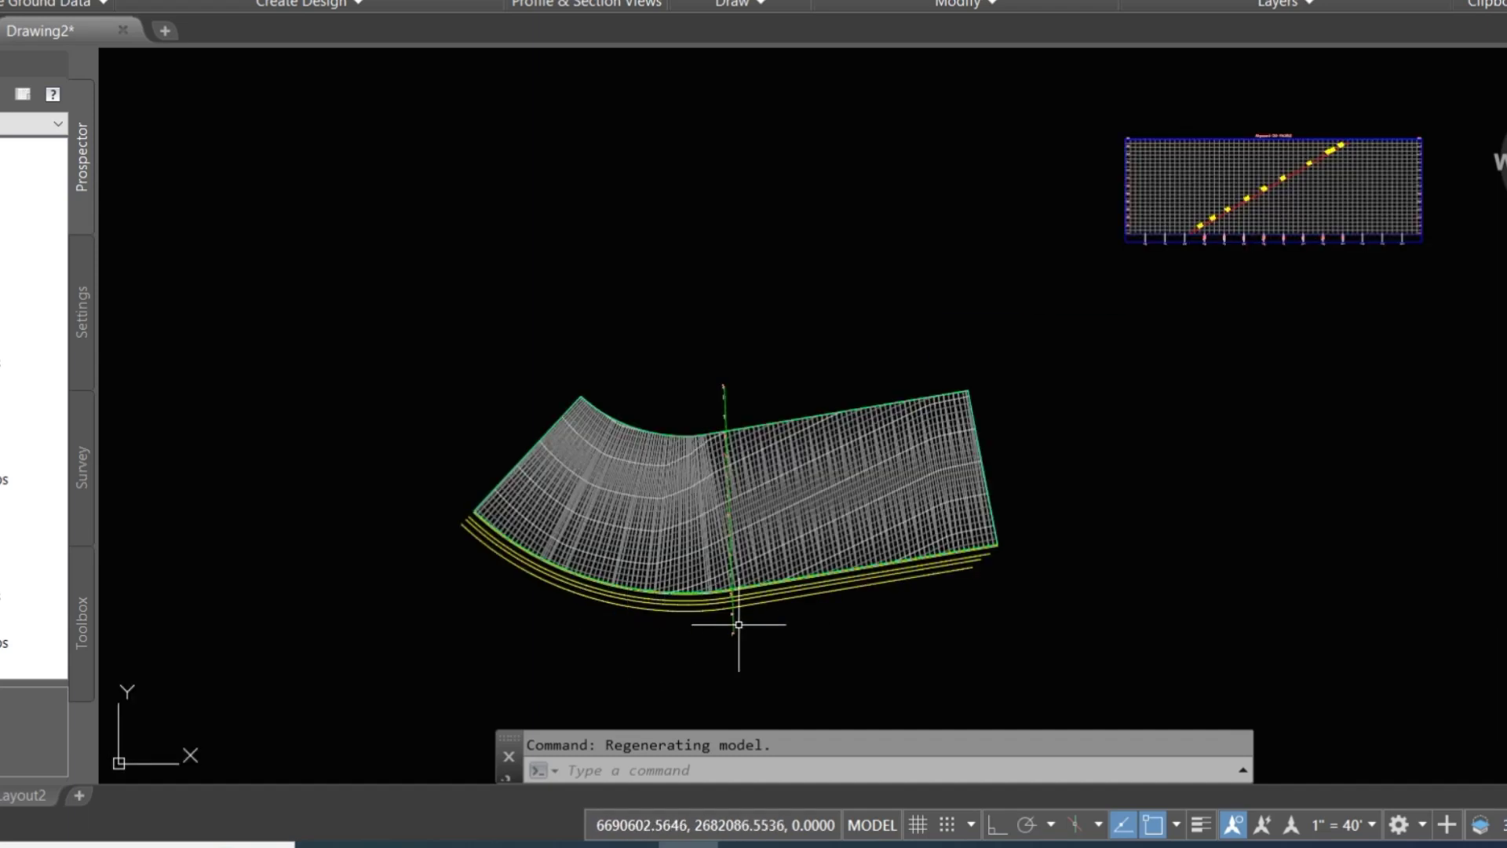
scroll(672, 581, "up", 5)
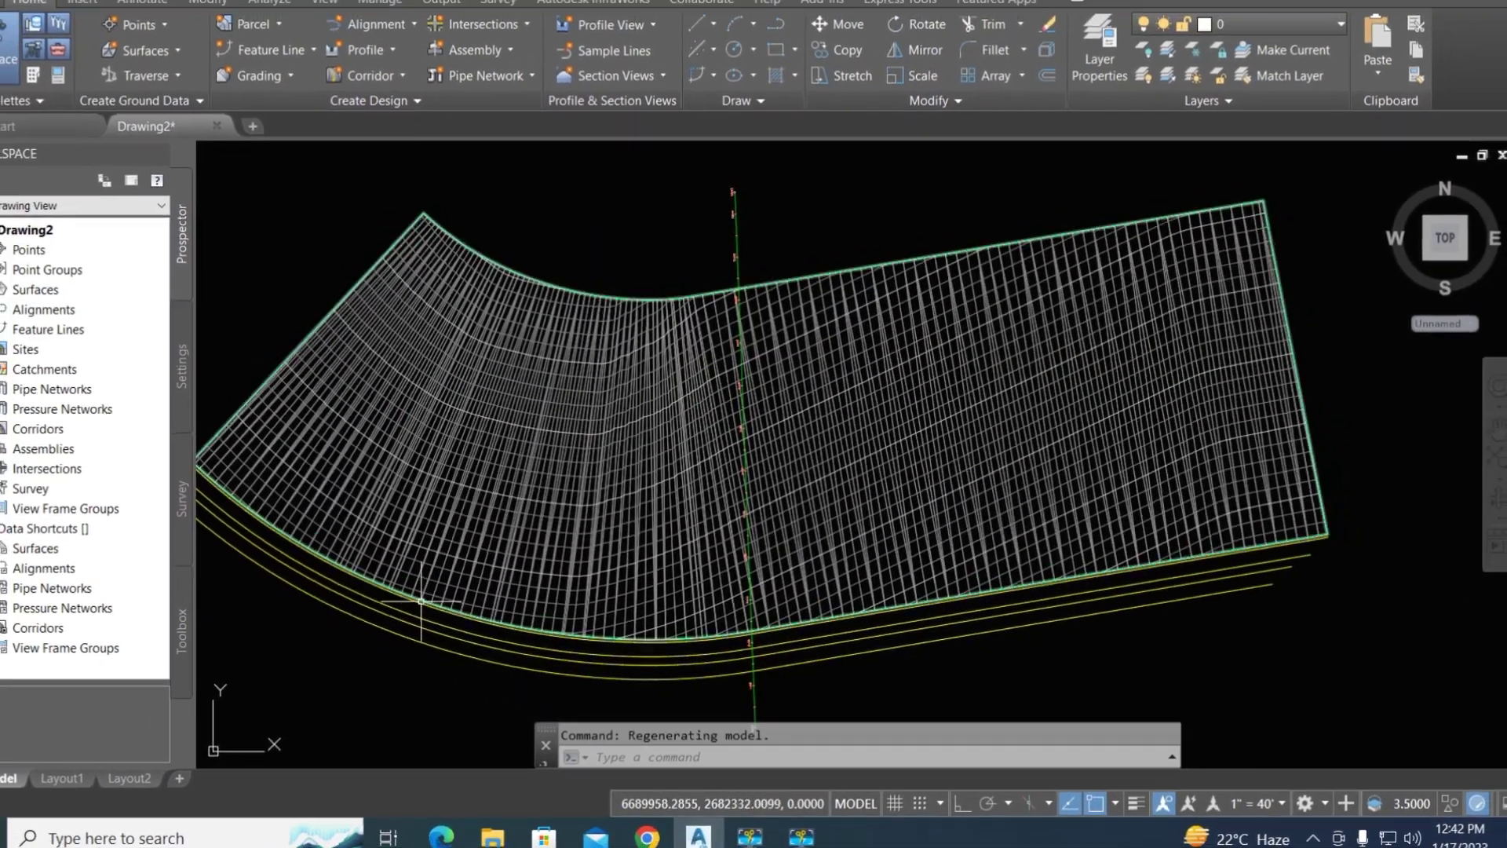
middle_click_drag(515, 663, 680, 682)
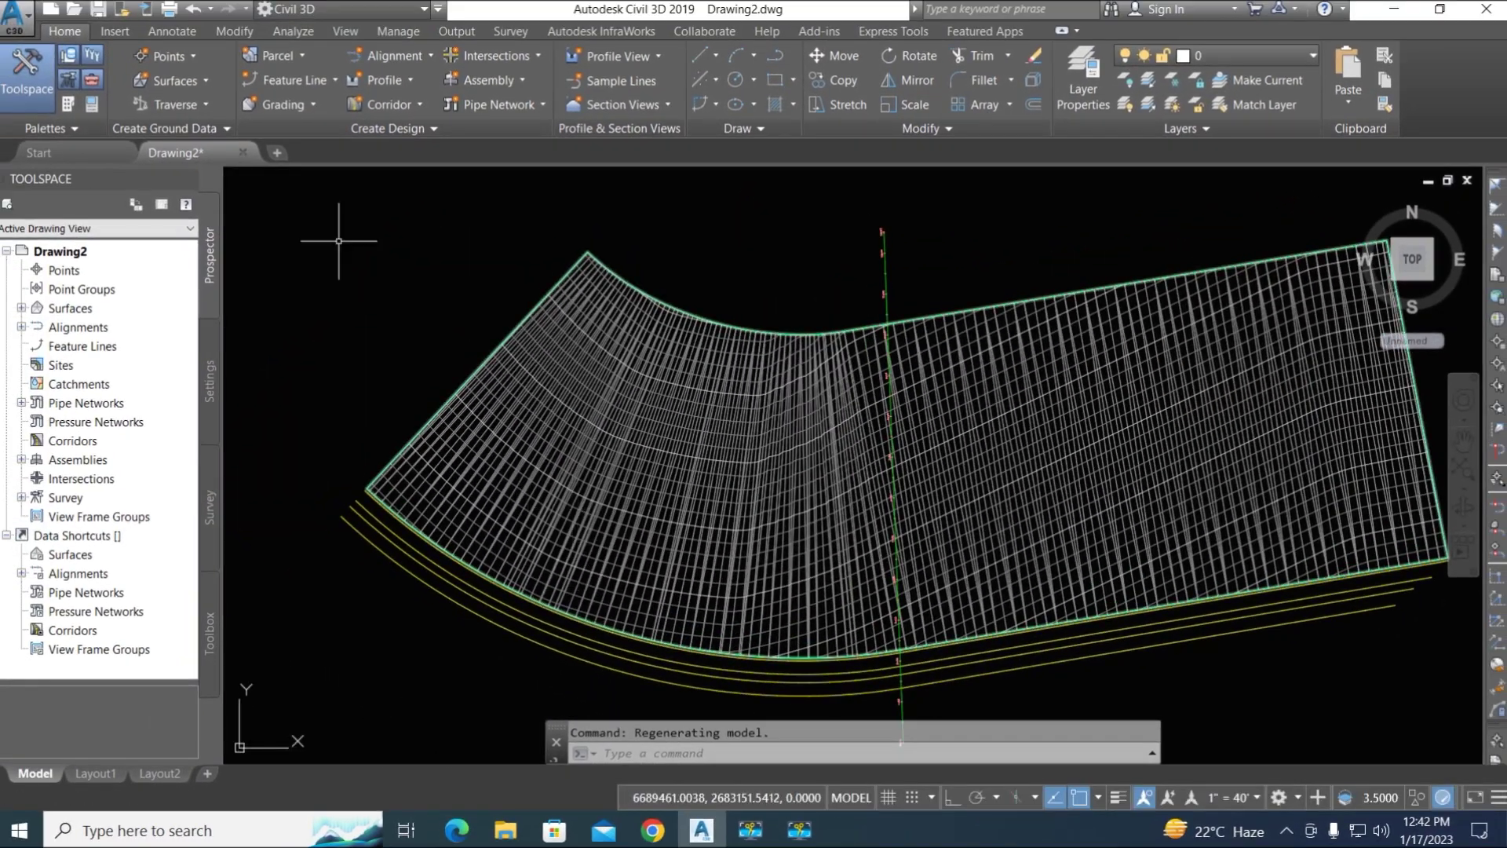
left_click(195, 79)
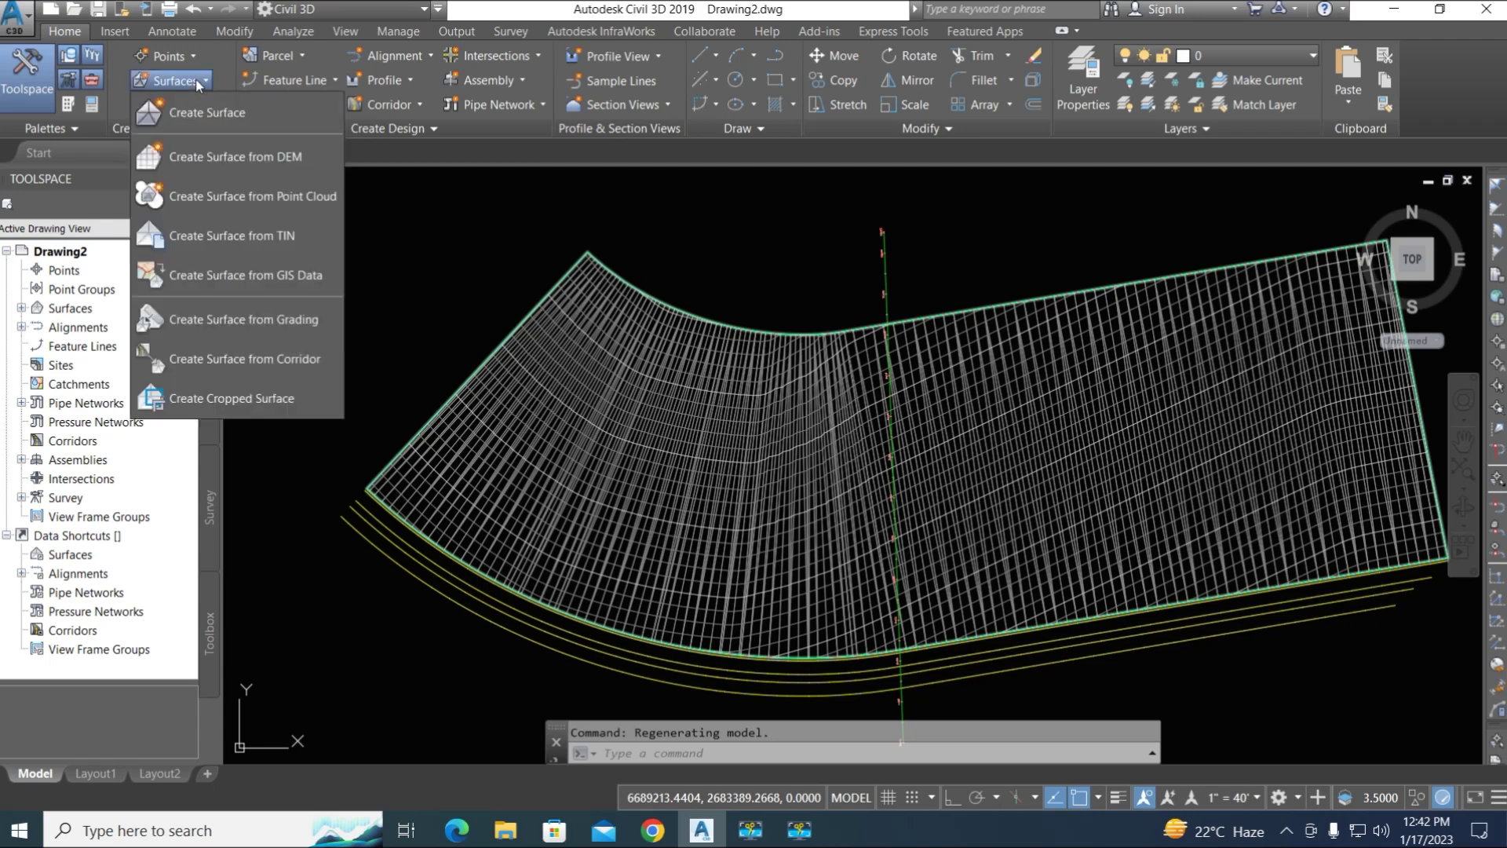
left_click(222, 116)
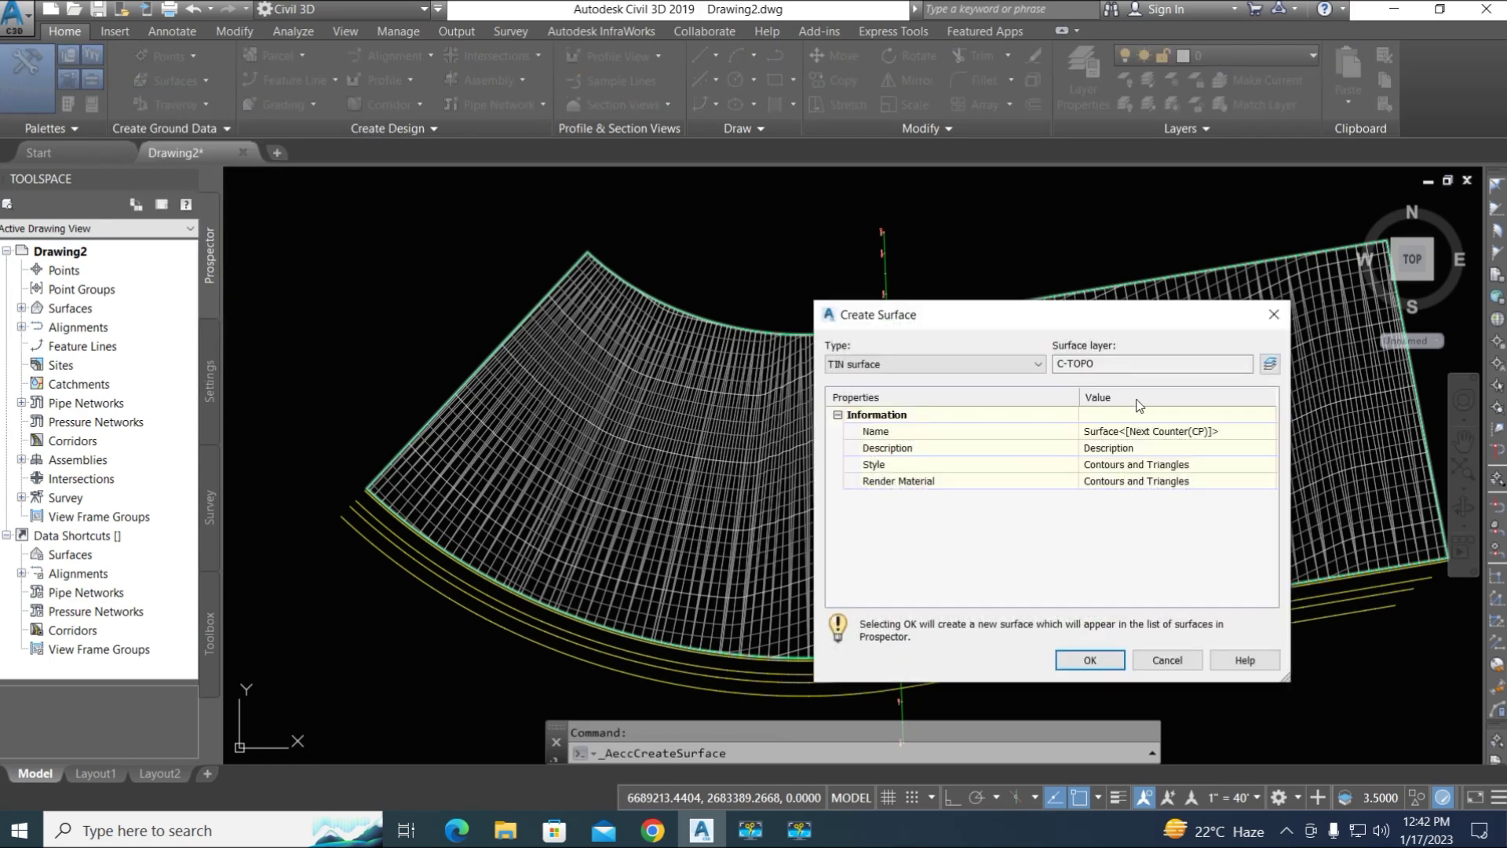
left_click(1173, 431)
key("shift+g")
type("R")
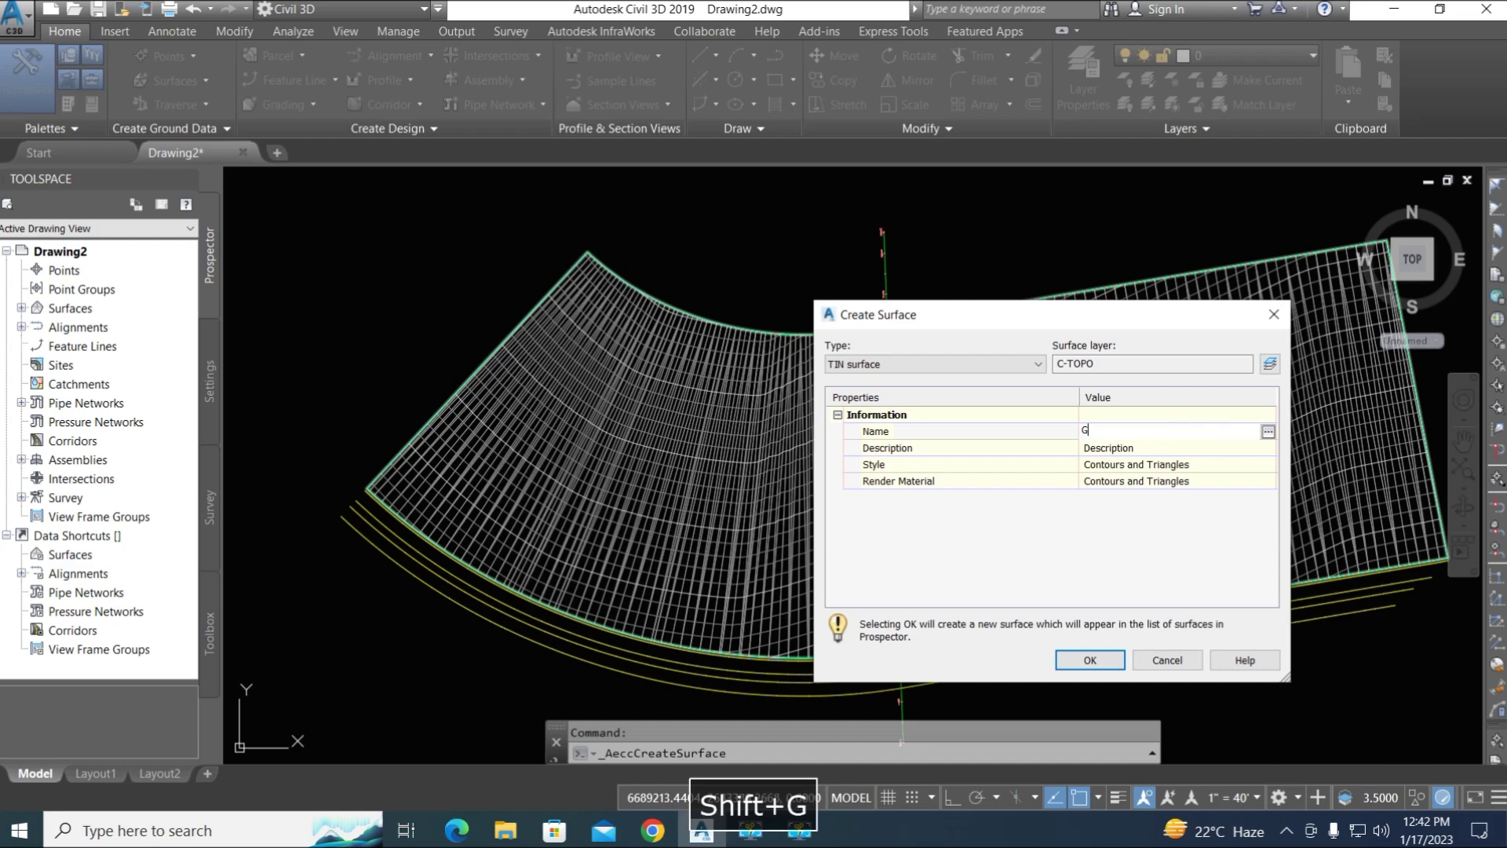
type("D@")
key("BackSpace")
type("2")
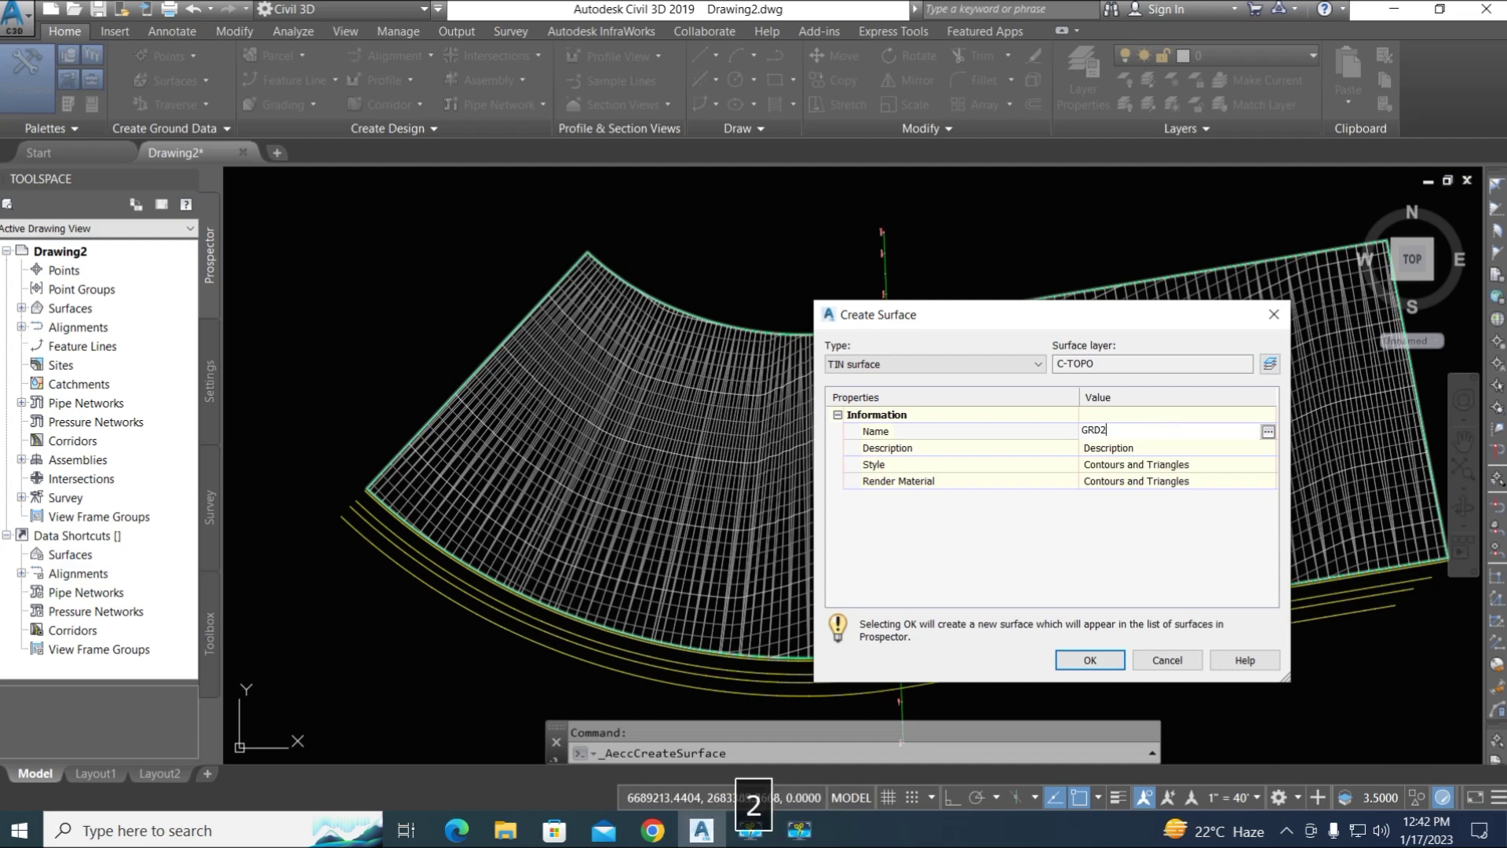
left_click(1090, 660)
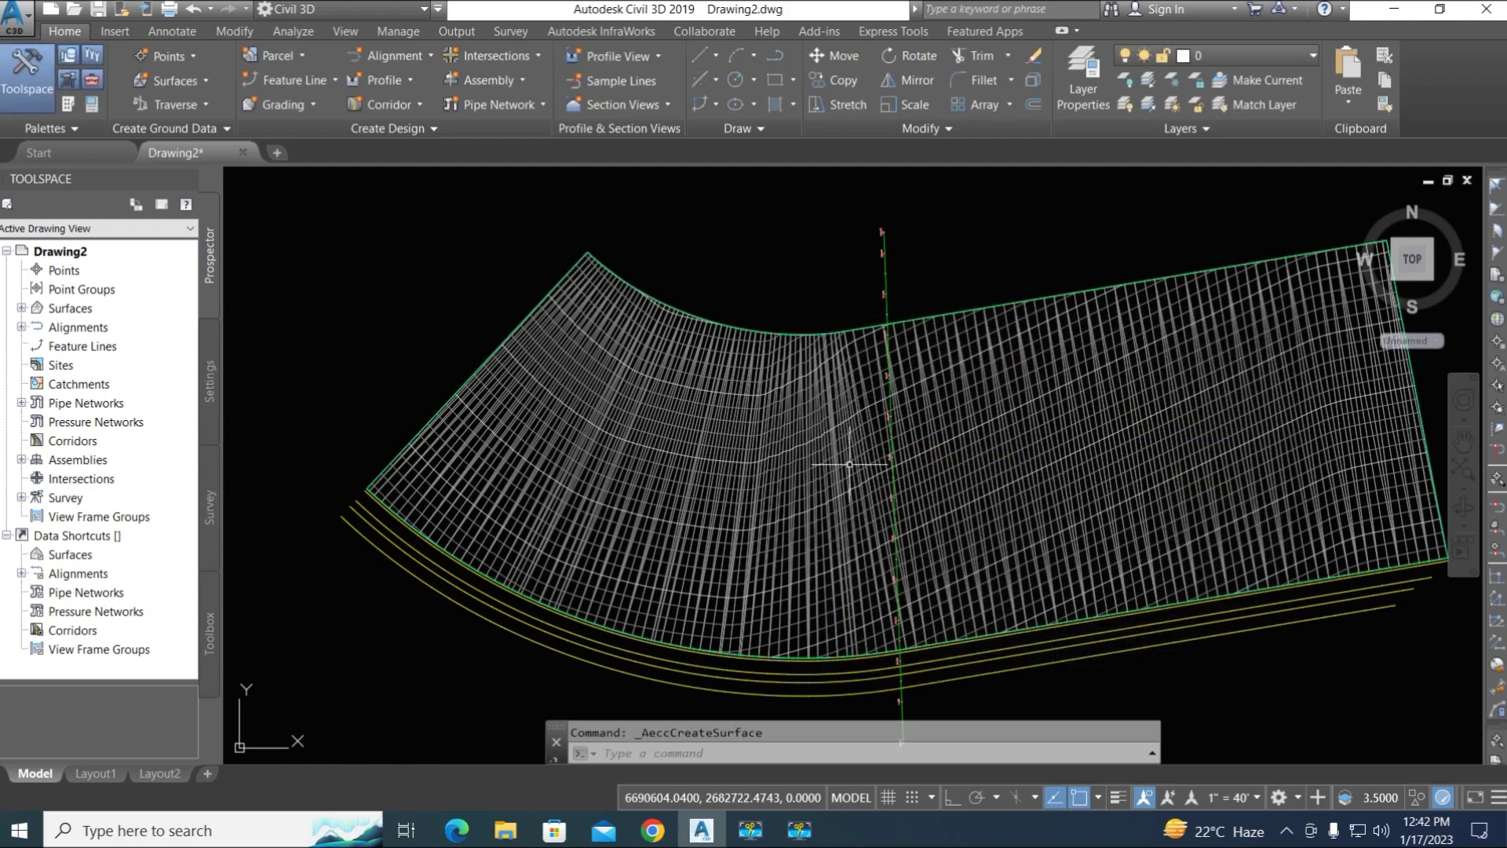
Hide the GRD surface by setting its surface style to No Display
mouse_move(809, 361)
middle_mouse_down()
mouse_move(794, 330)
mouse_move(738, 315)
middle_mouse_up()
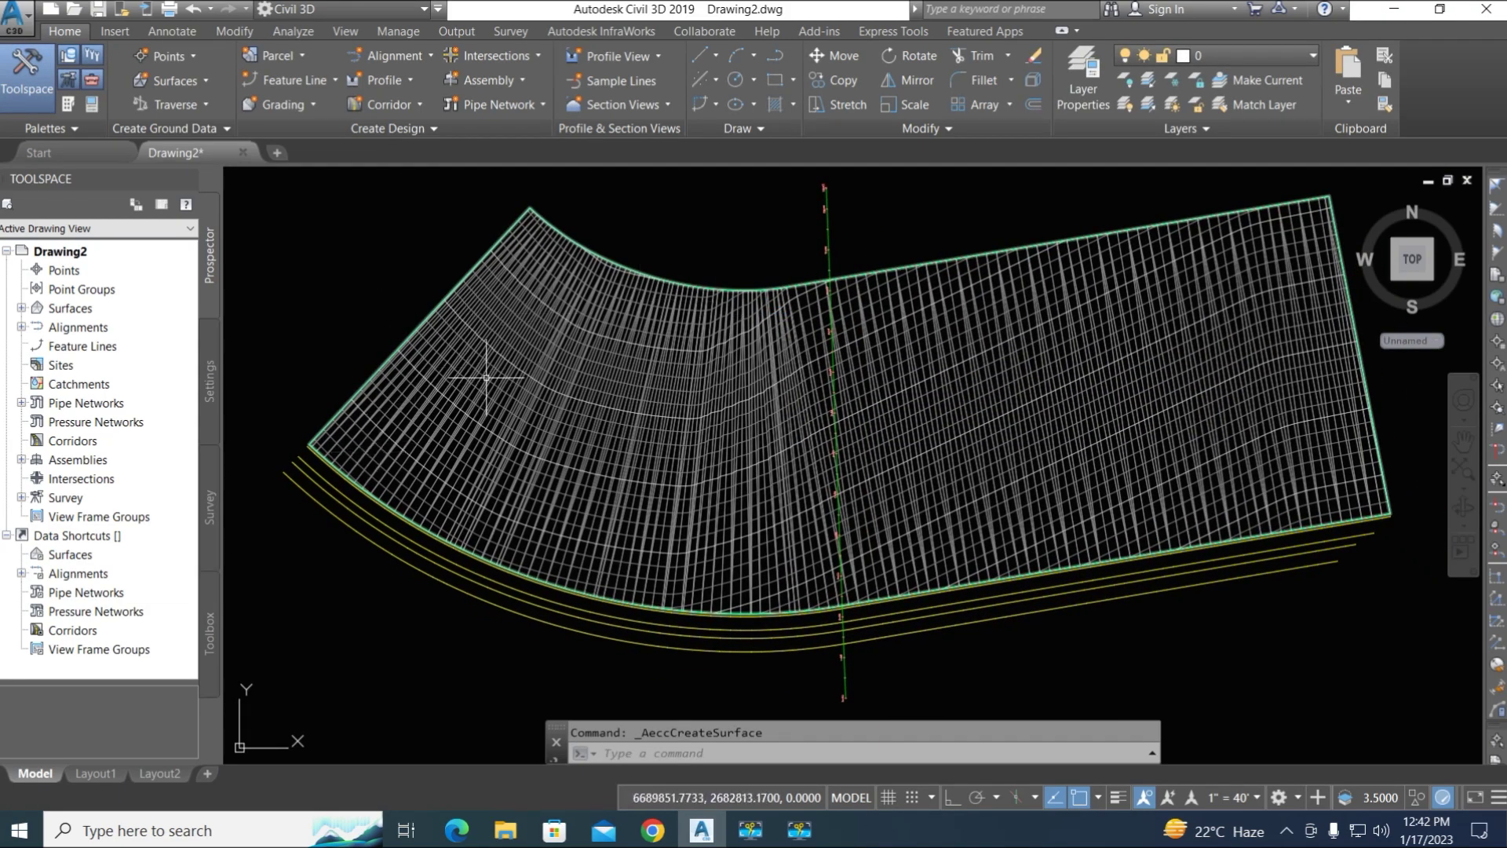
left_click(21, 309)
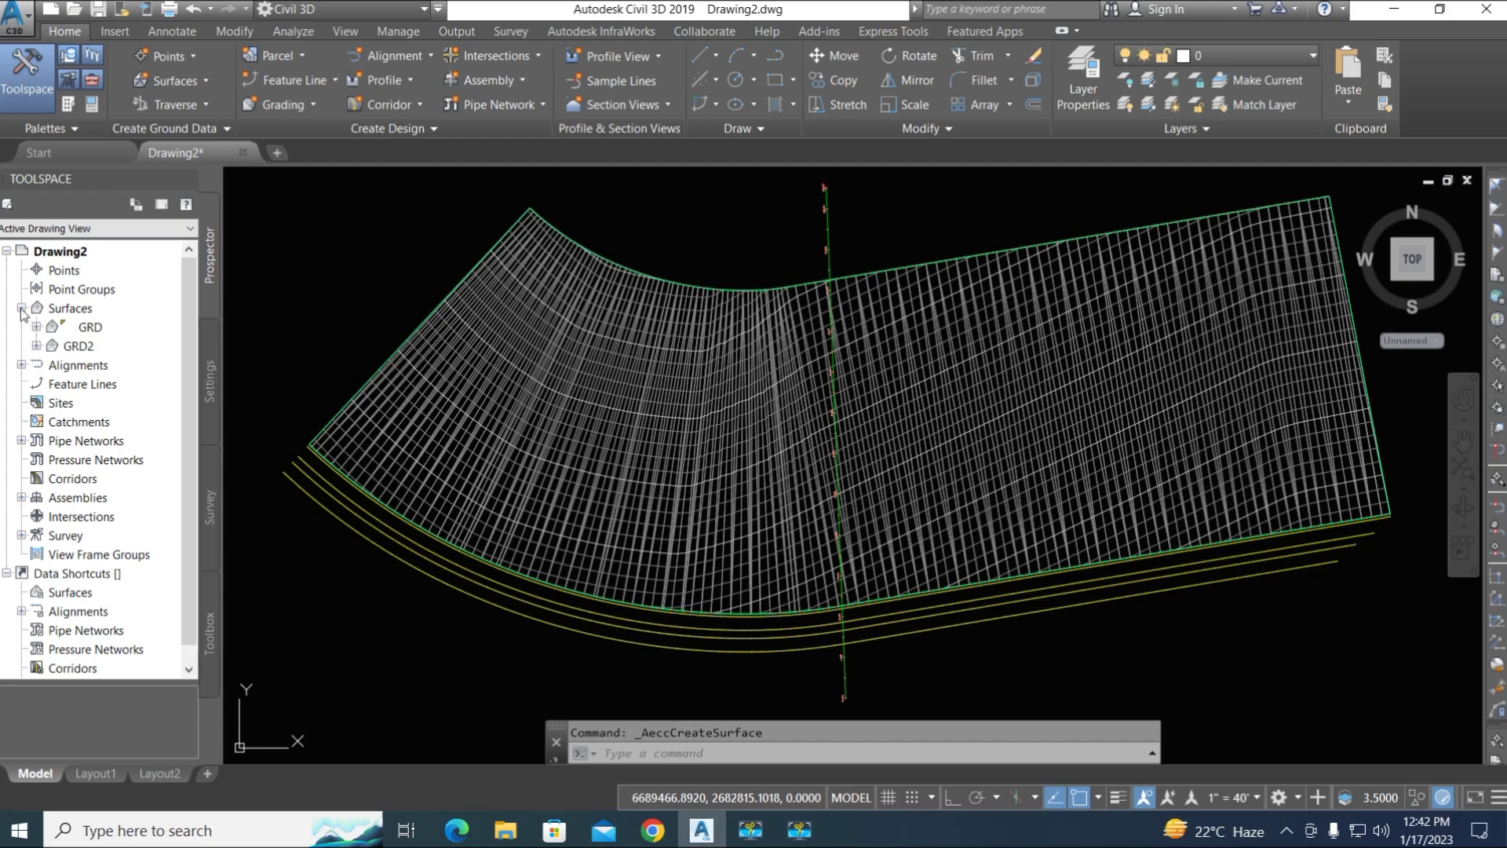
right_click(91, 332)
left_click(150, 341)
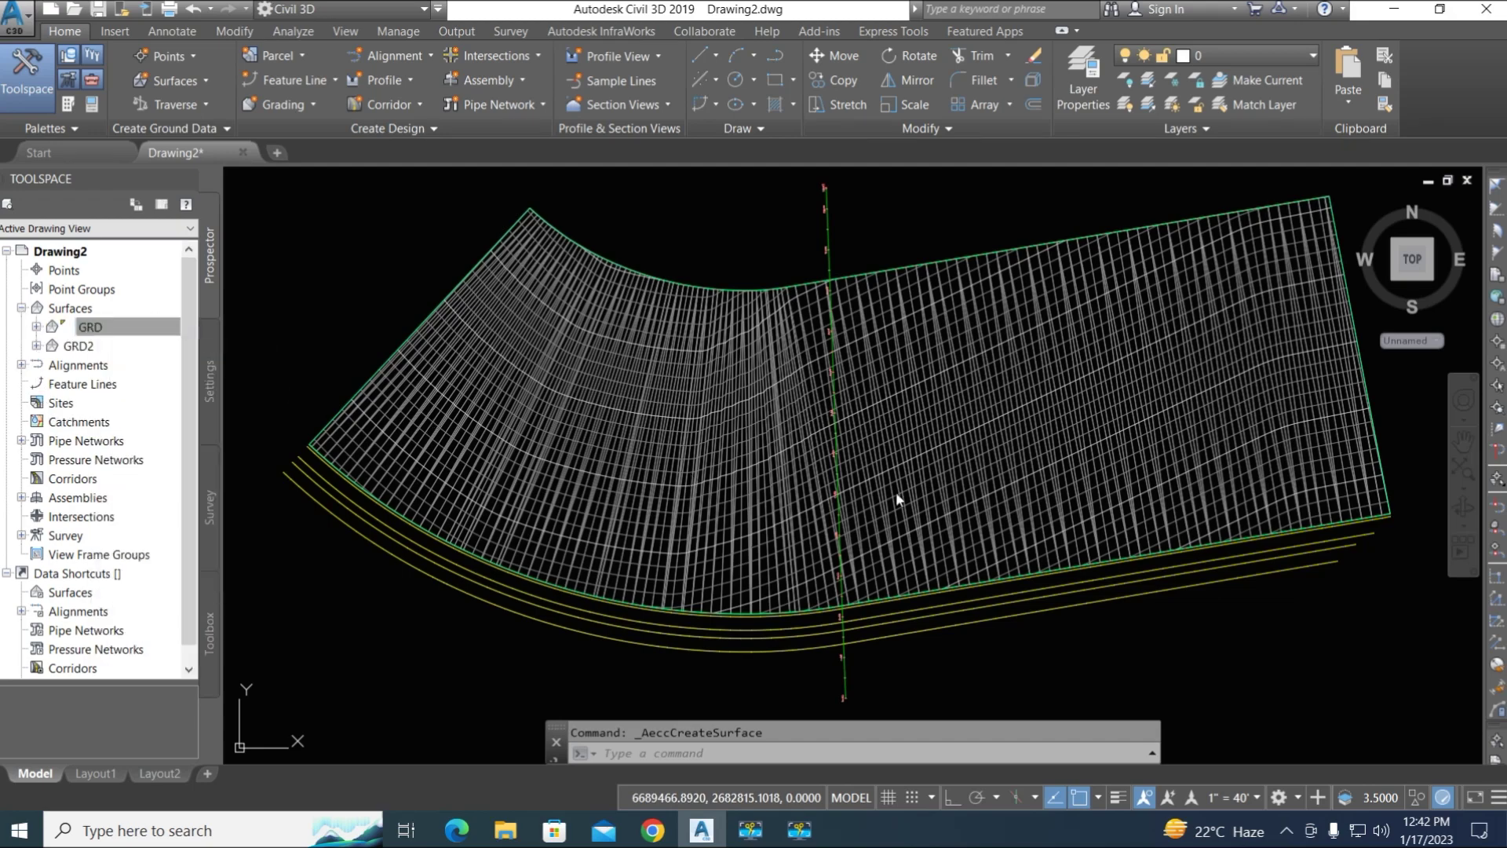
left_click(773, 349)
left_click(745, 374)
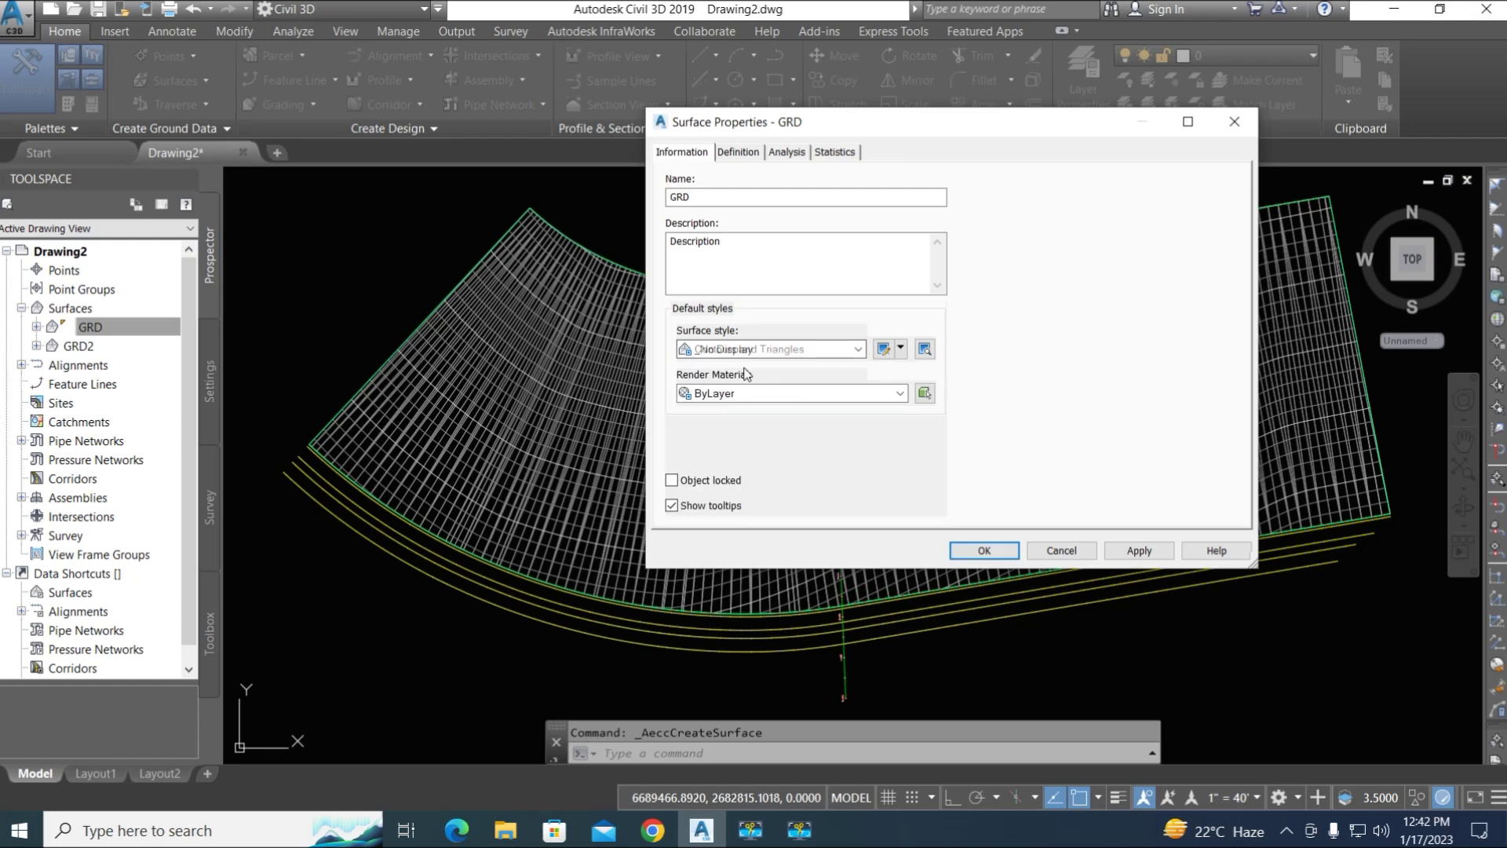
left_click(1143, 554)
left_click(982, 551)
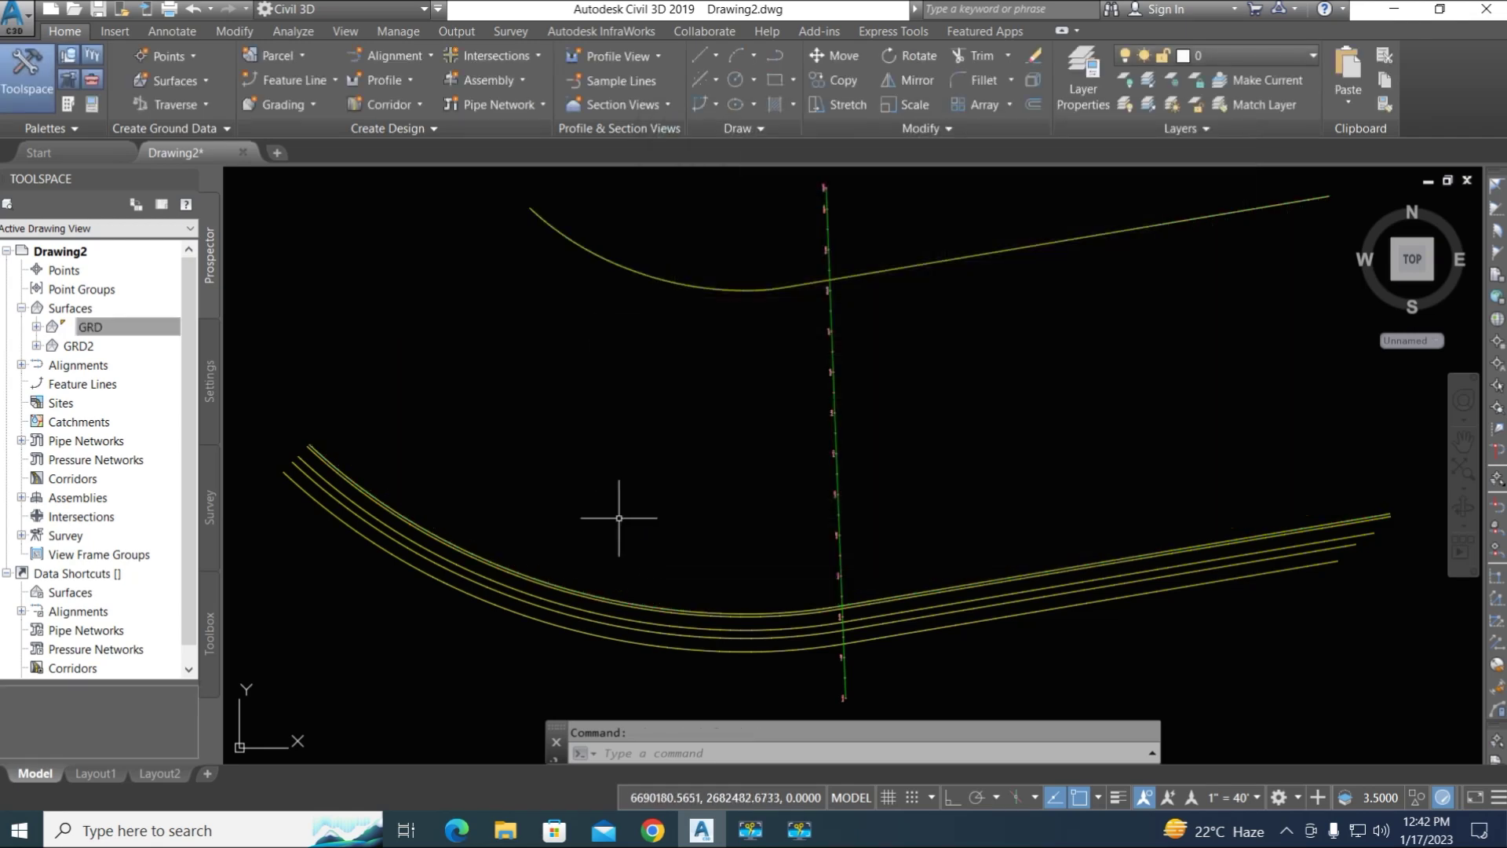
Open the grading creation tools, set GRD2 as the target surface, and keep Grade to Distance as the grading criteria
middle_click_drag(611, 514, 749, 502)
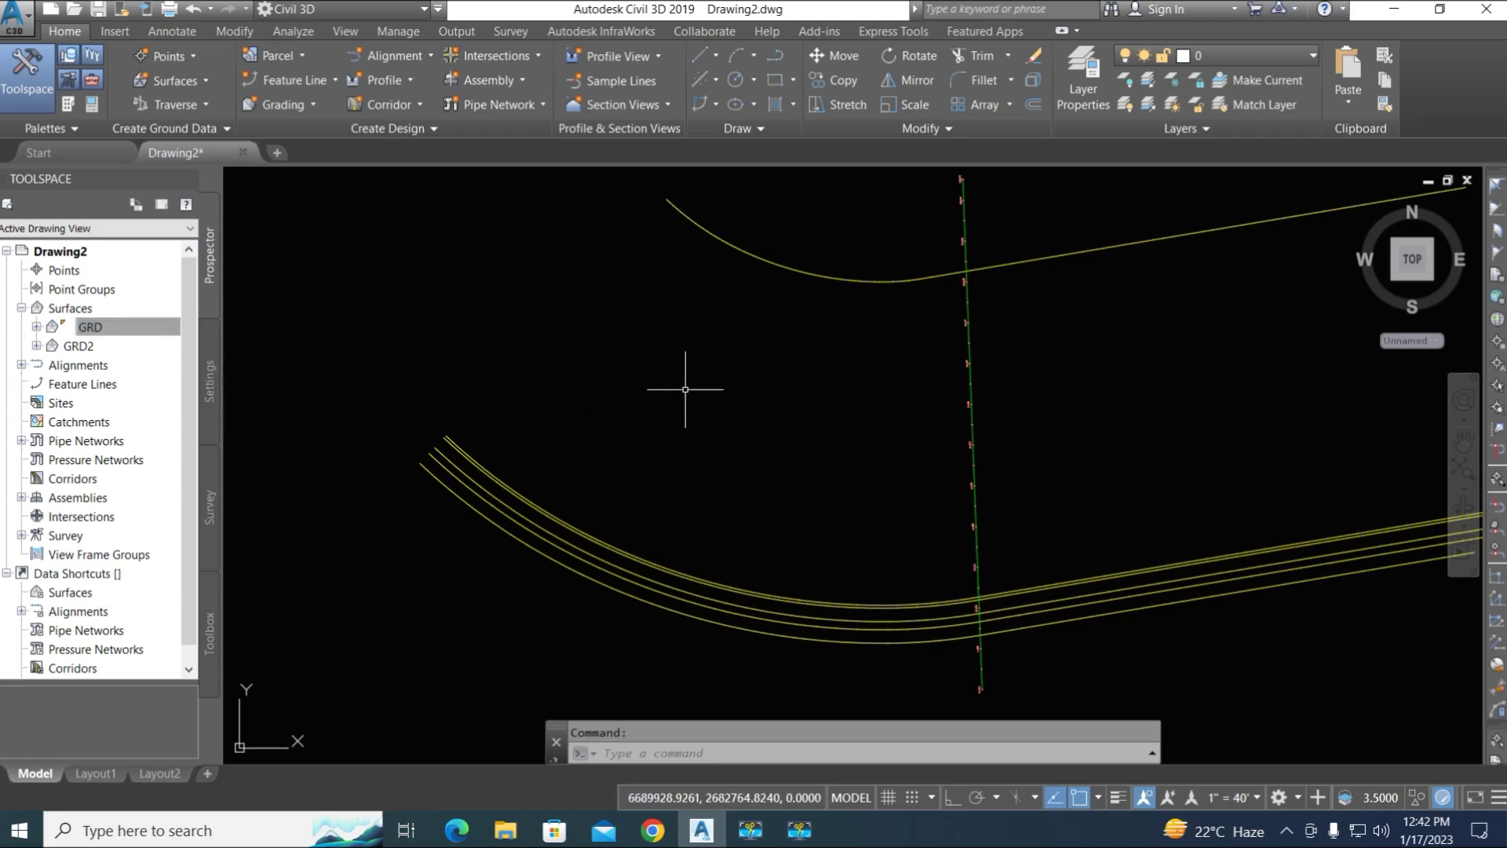
middle_click_drag(699, 385, 676, 384)
middle_click_drag(776, 388, 738, 387)
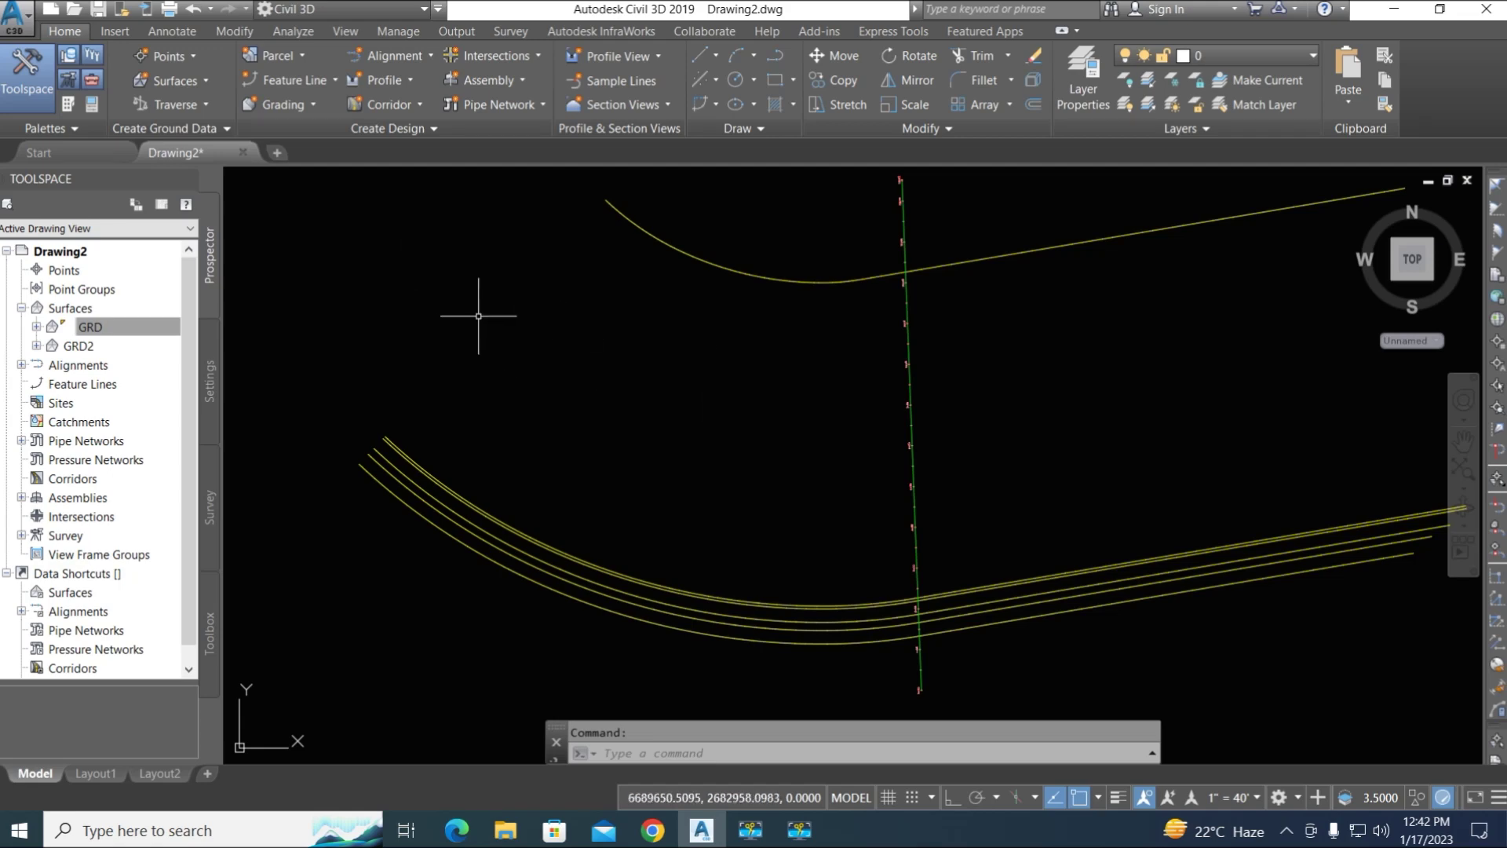
left_click(312, 106)
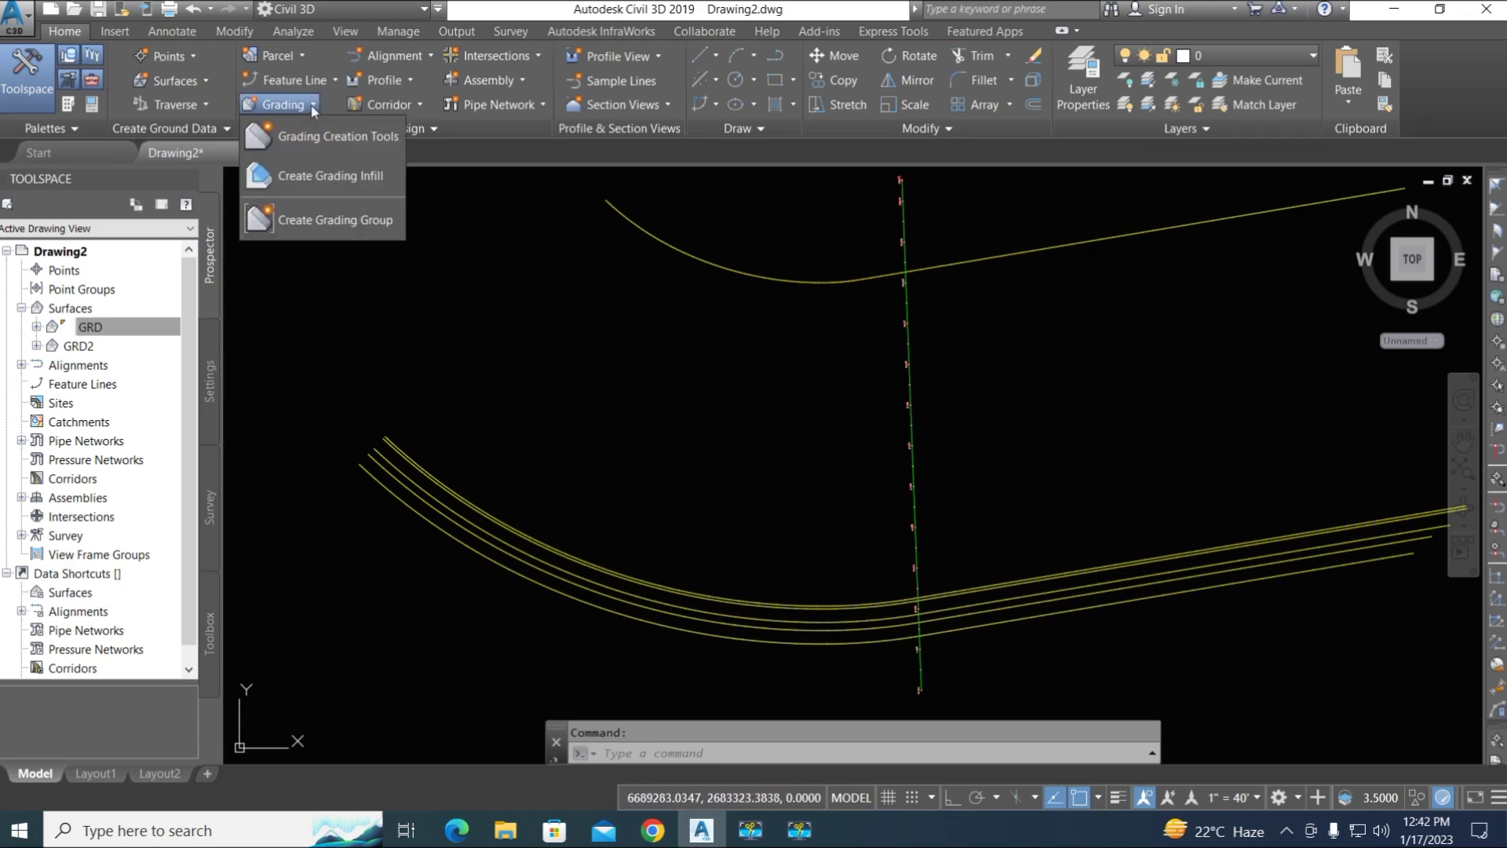
left_click(332, 139)
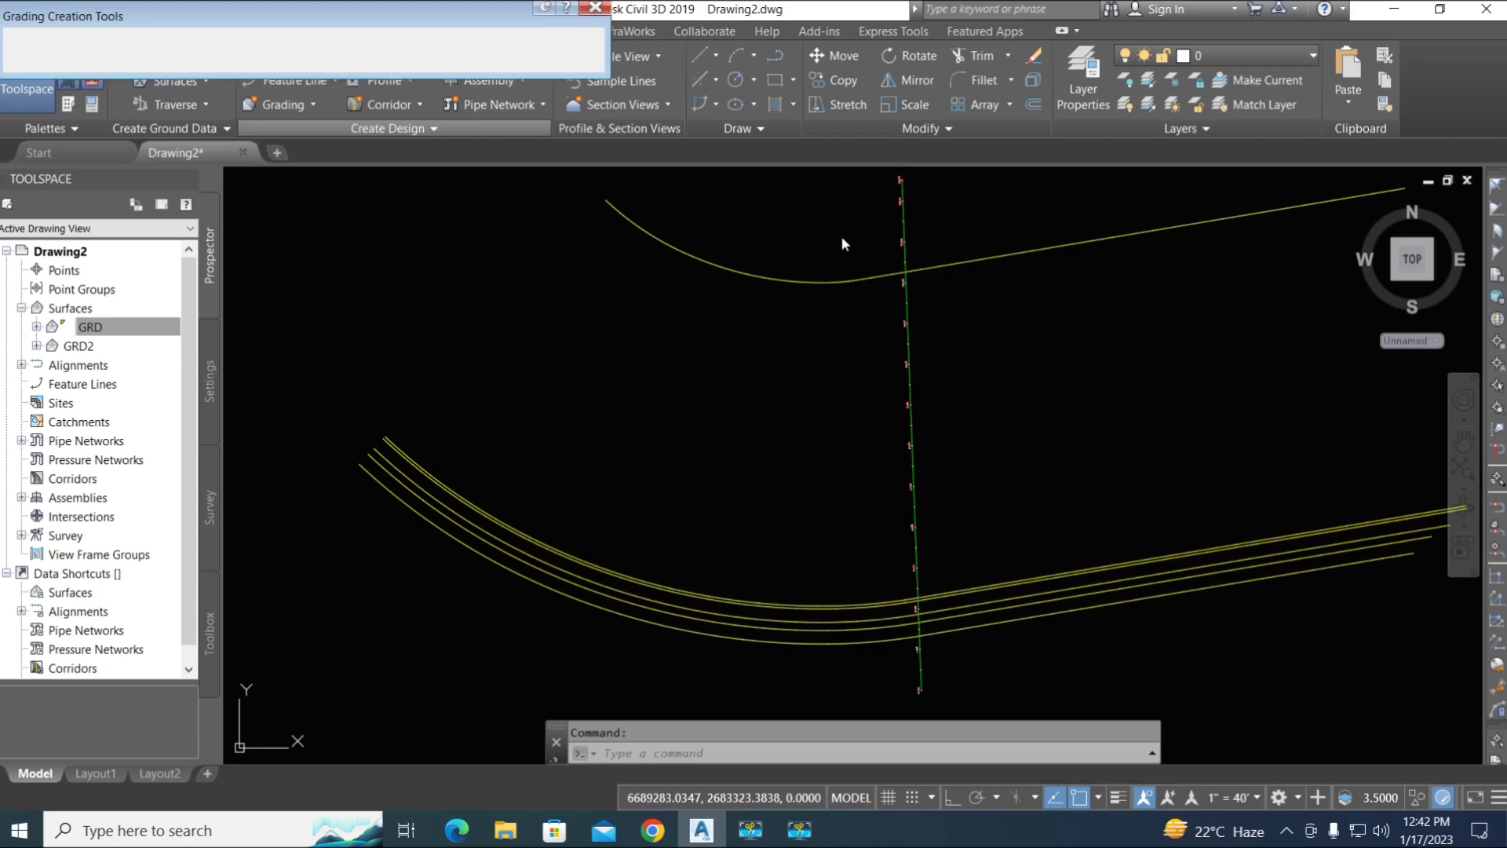
left_click(40, 40)
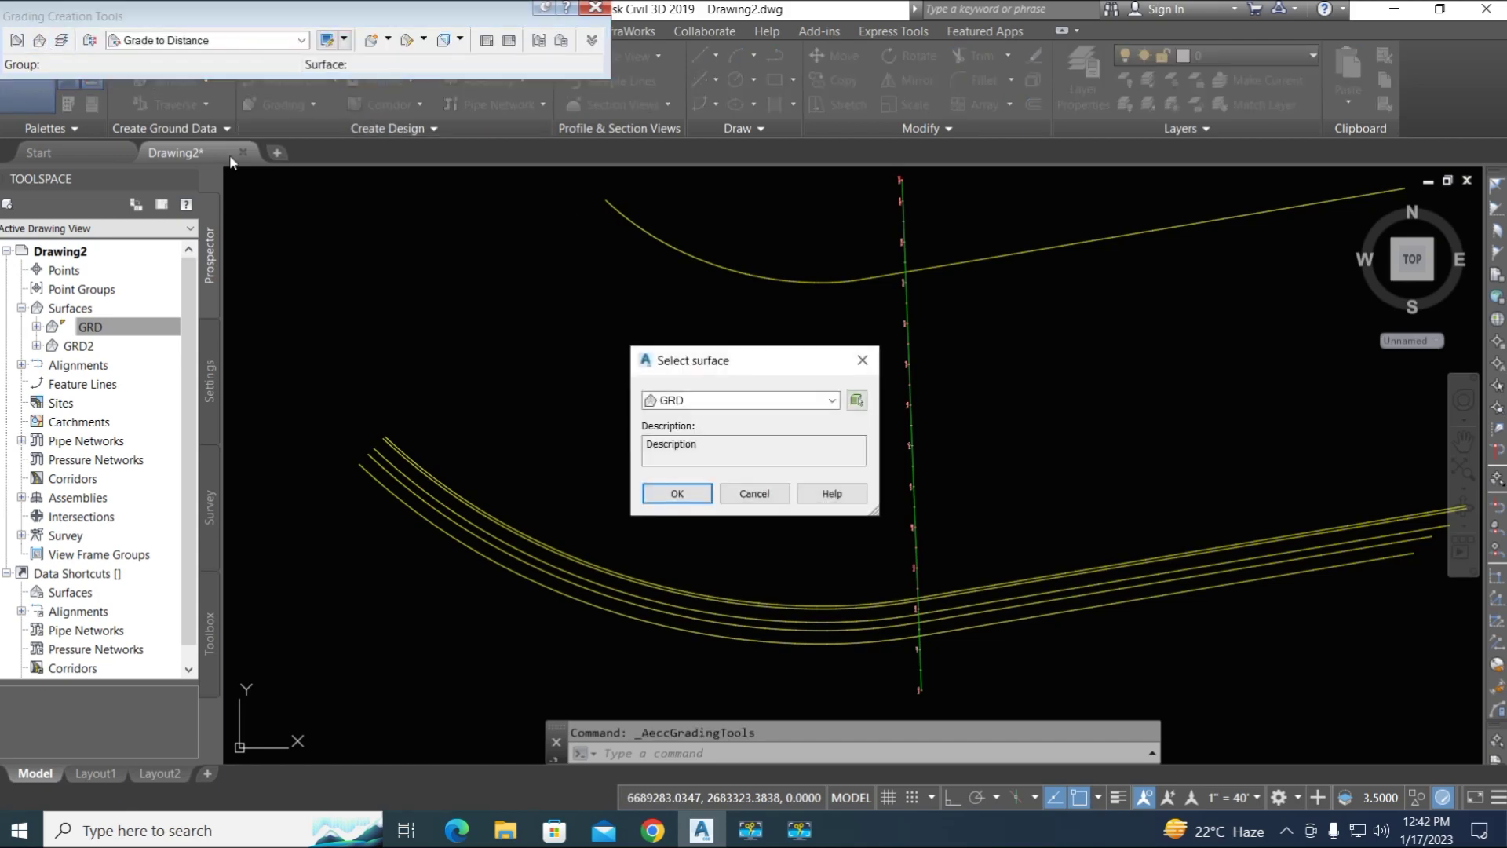
left_click(739, 401)
left_click(706, 431)
left_click(676, 493)
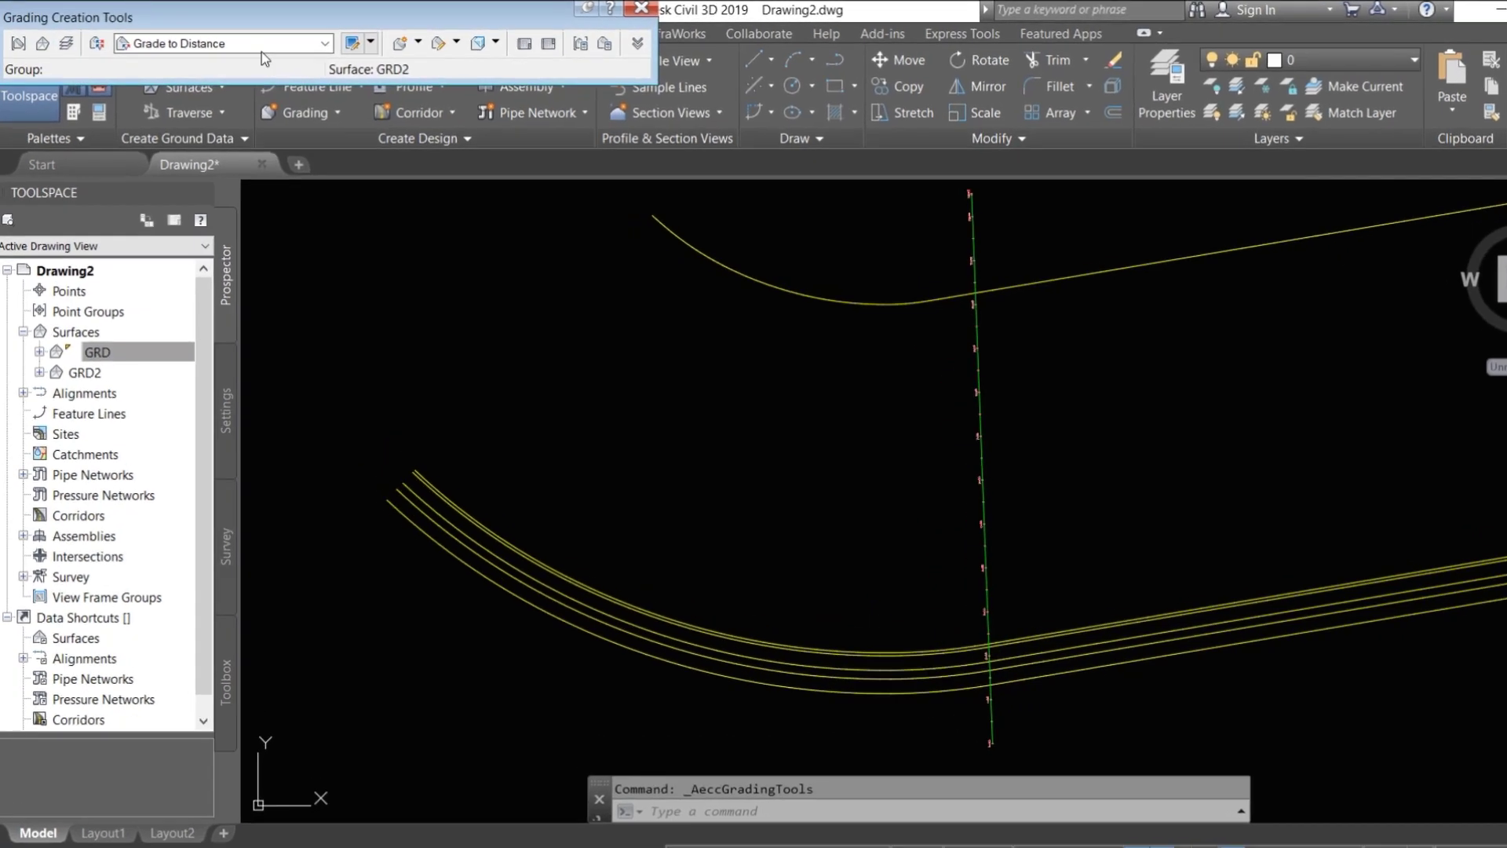
left_click(261, 41)
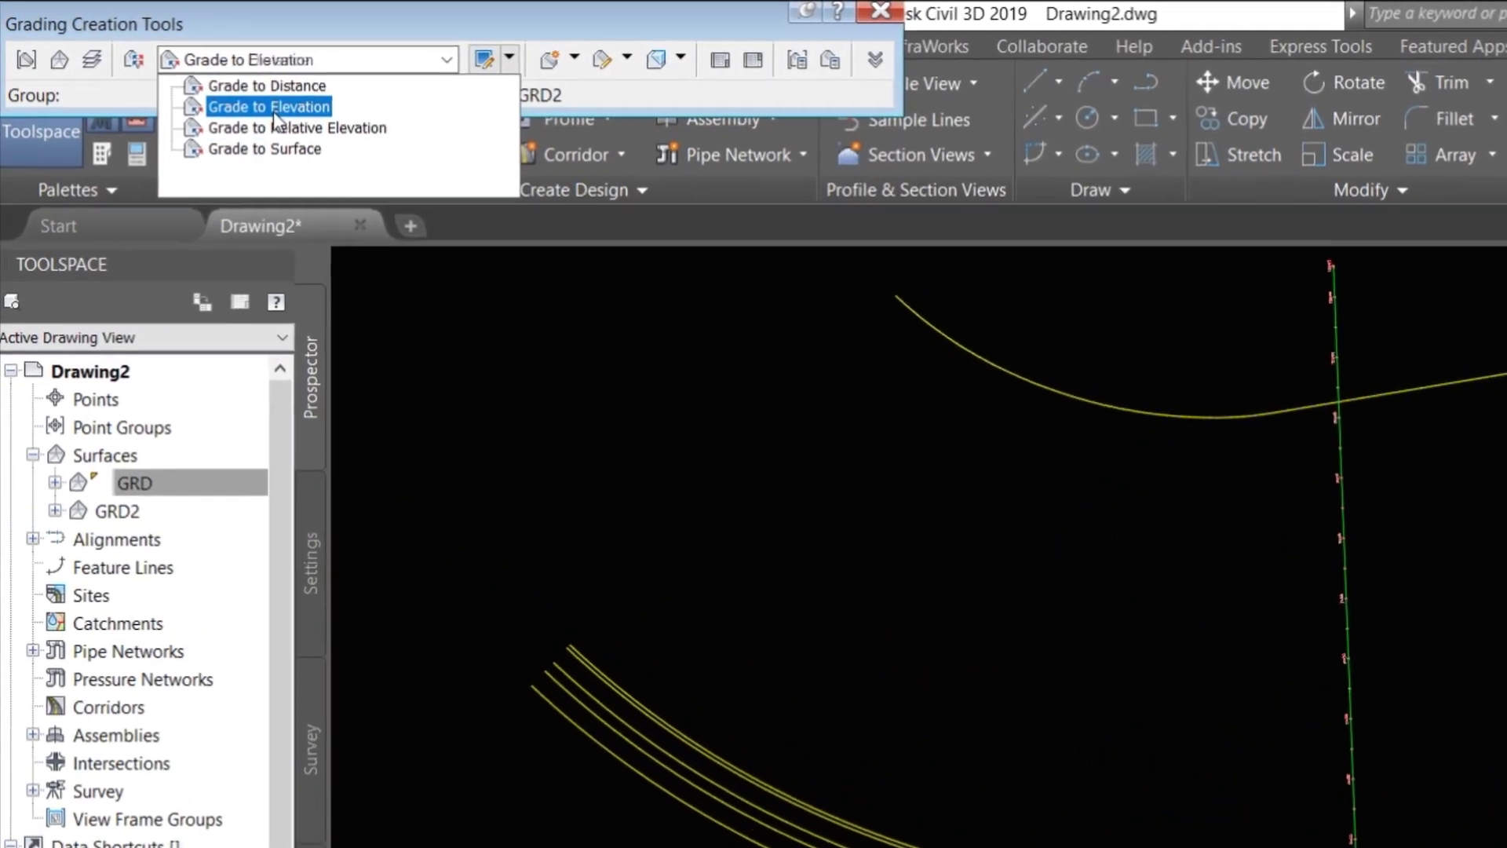
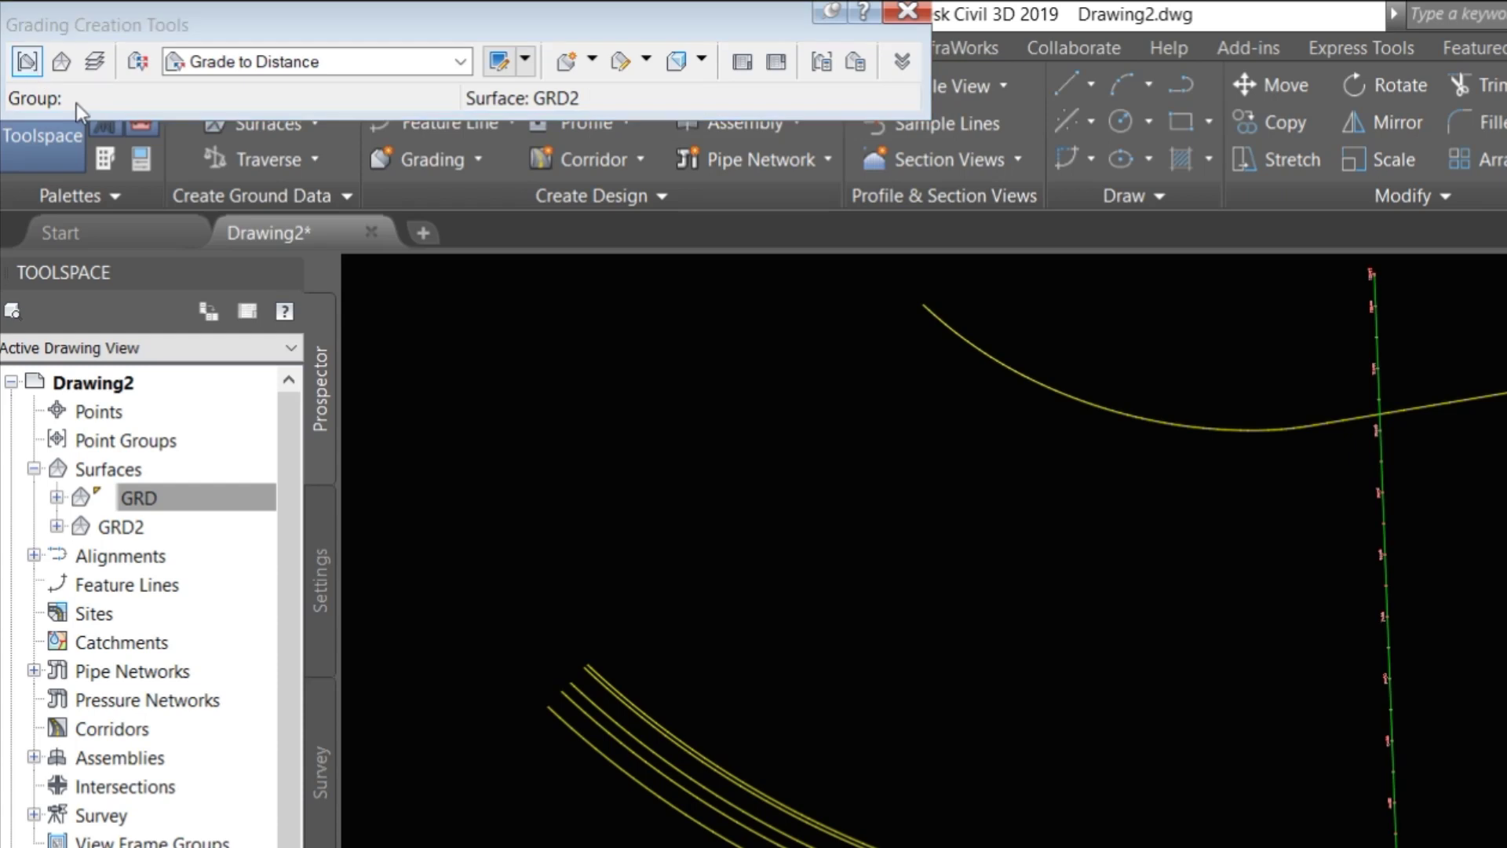
Create a grading group named Grading 2 with automatic surface creation in the Contours and Triangles style
left_click_drag(1251, 355, 1067, 356)
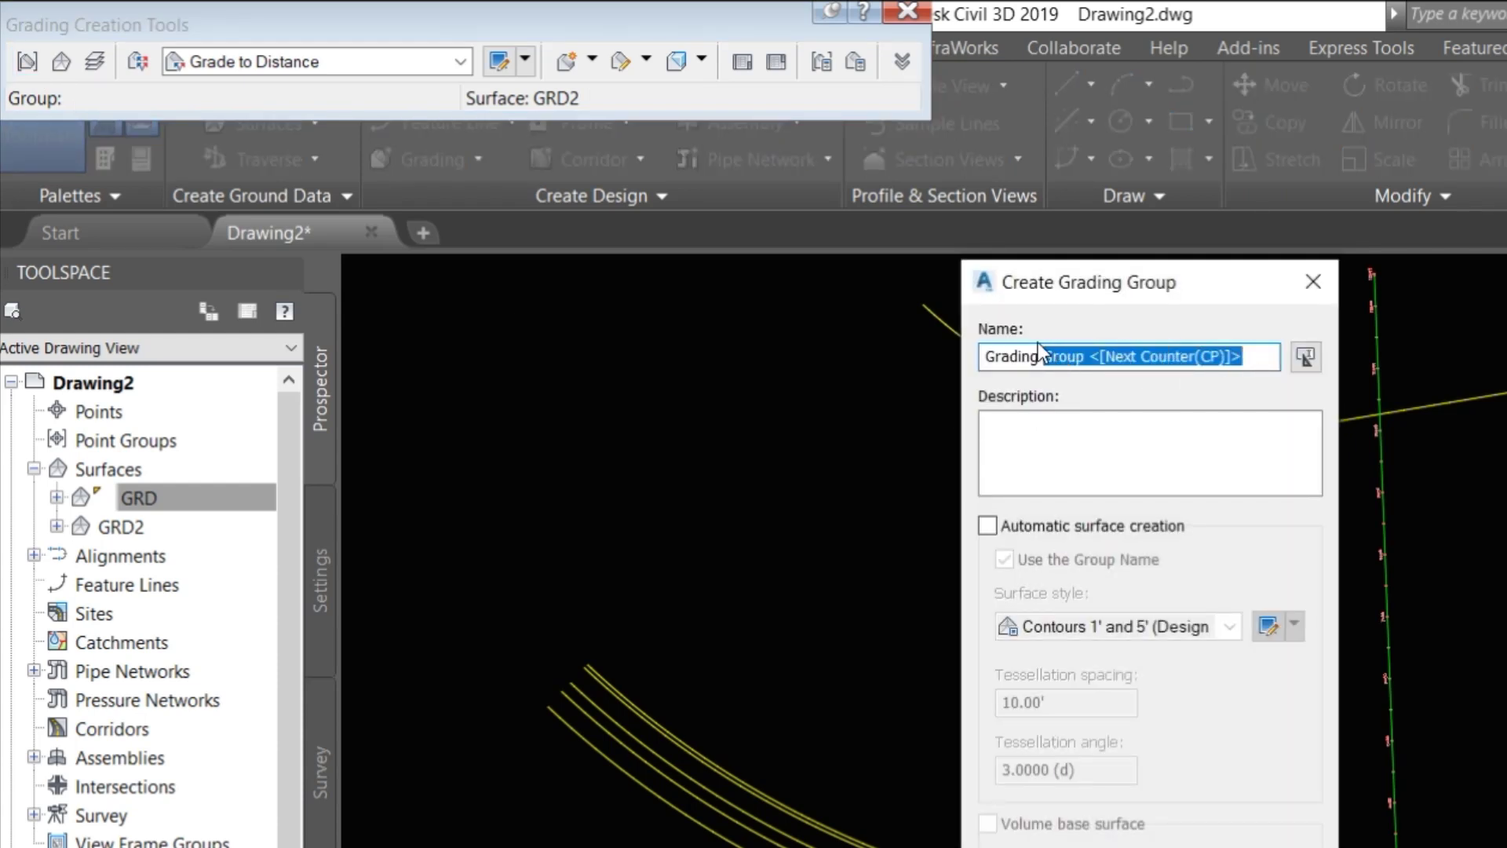
key("BackSpace")
type("2")
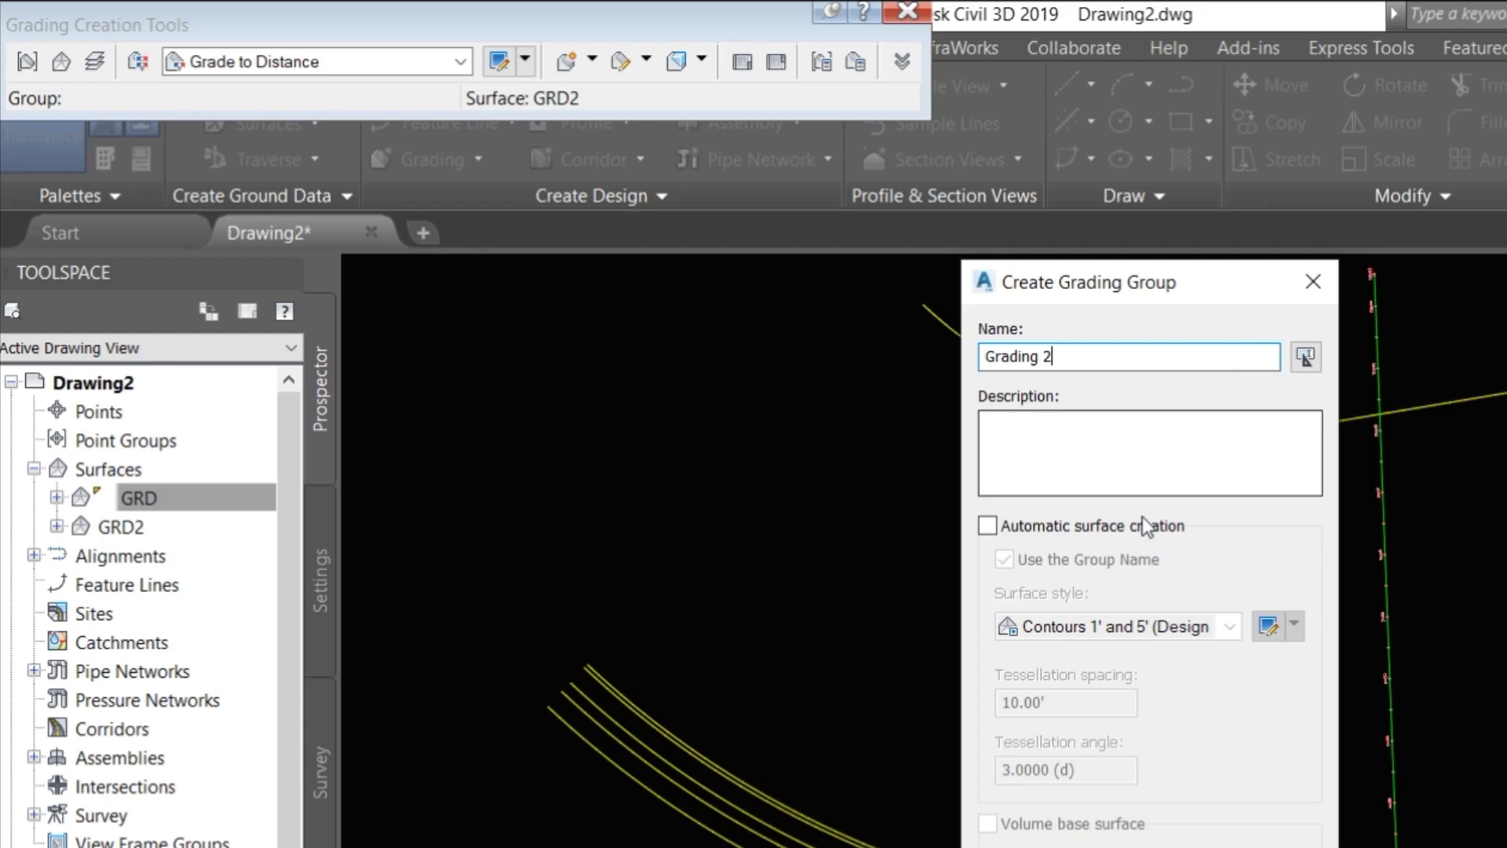
left_click(1002, 526)
left_click(1224, 627)
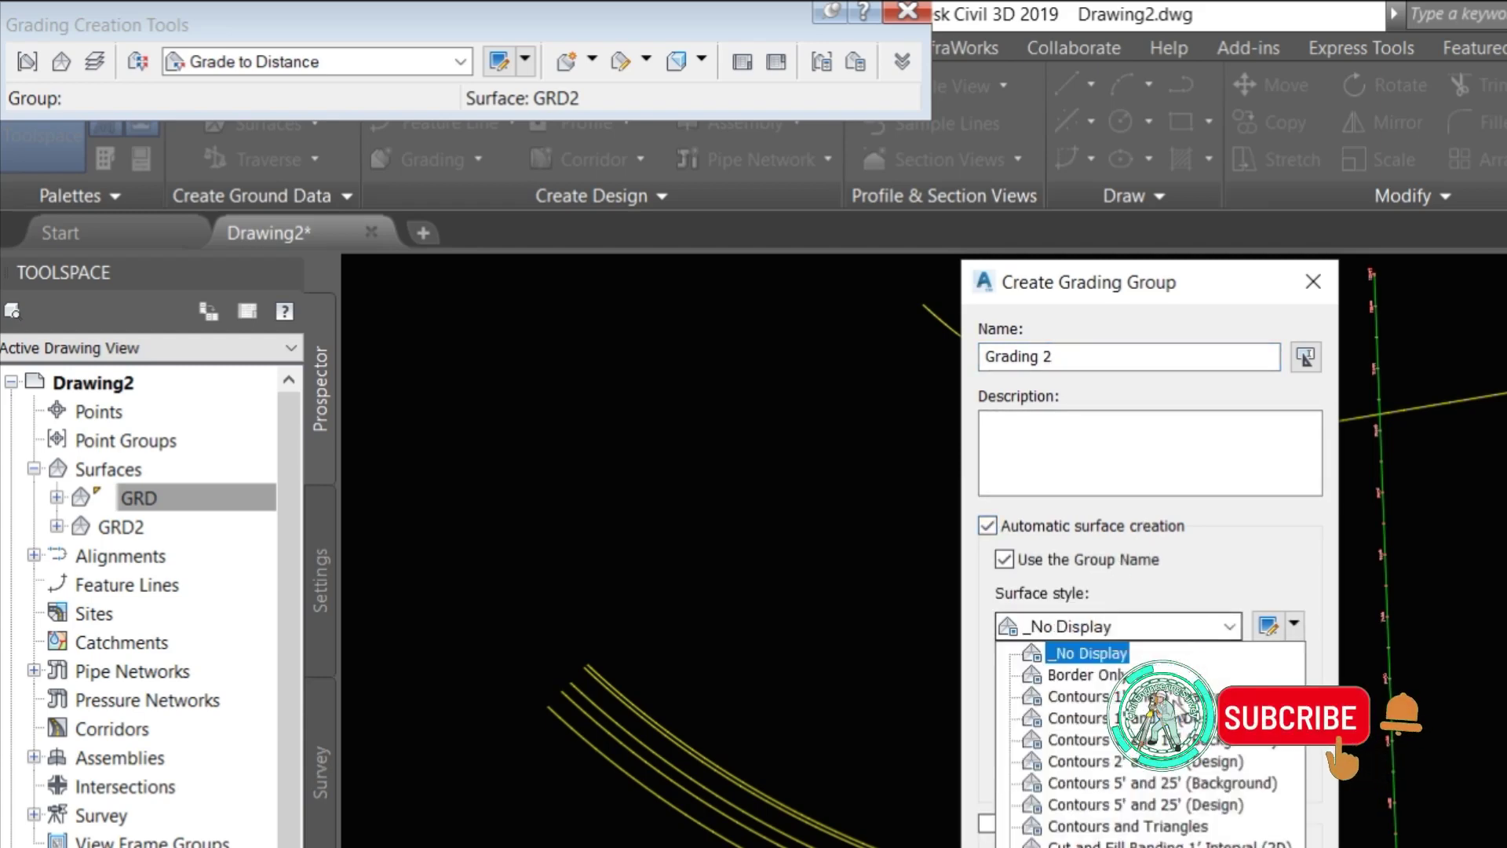
left_click(1189, 832)
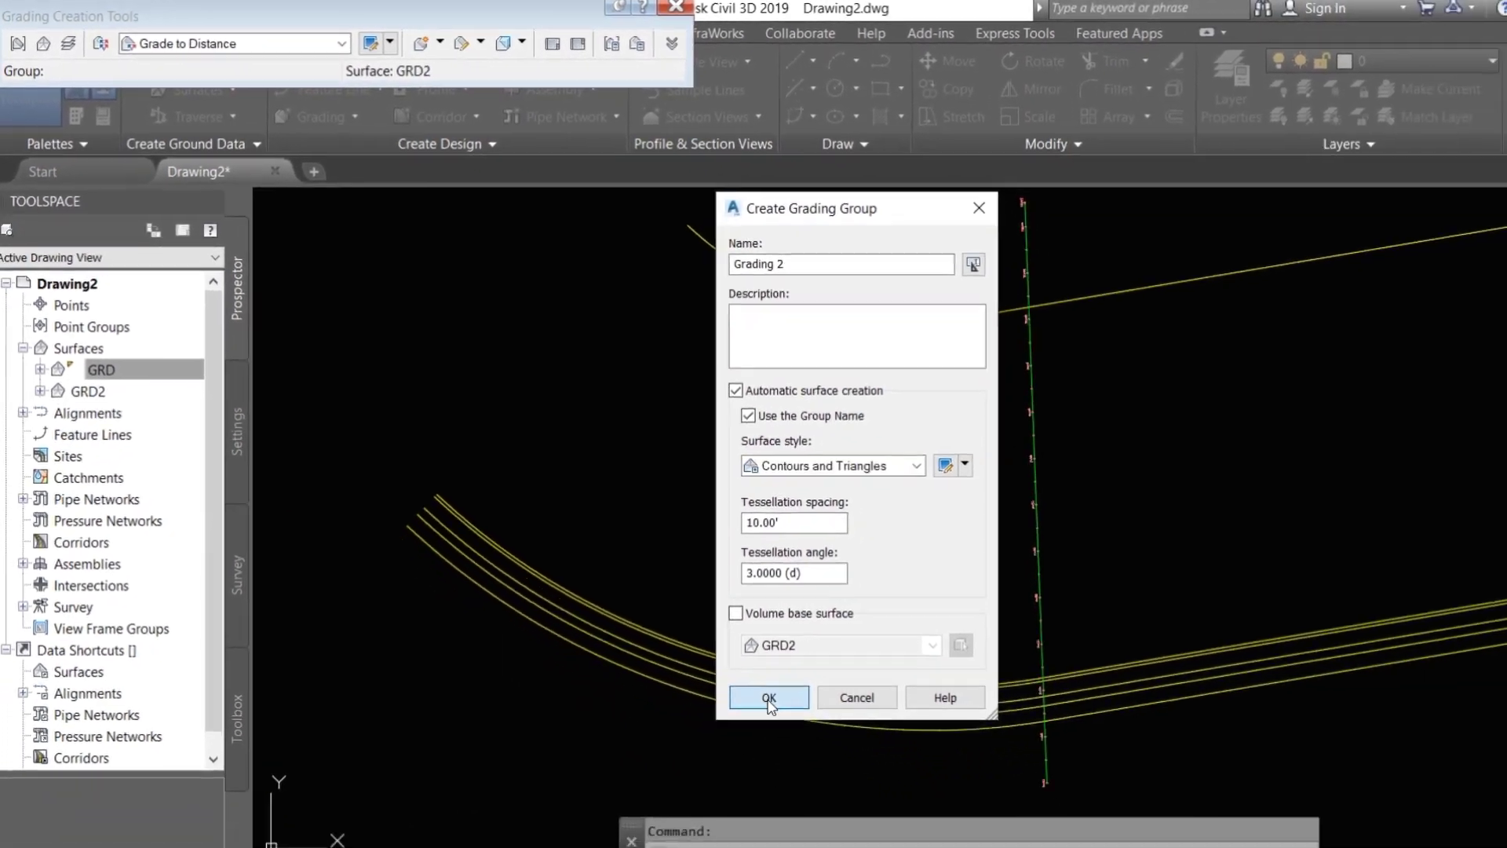
left_click(773, 703)
left_click(1142, 687)
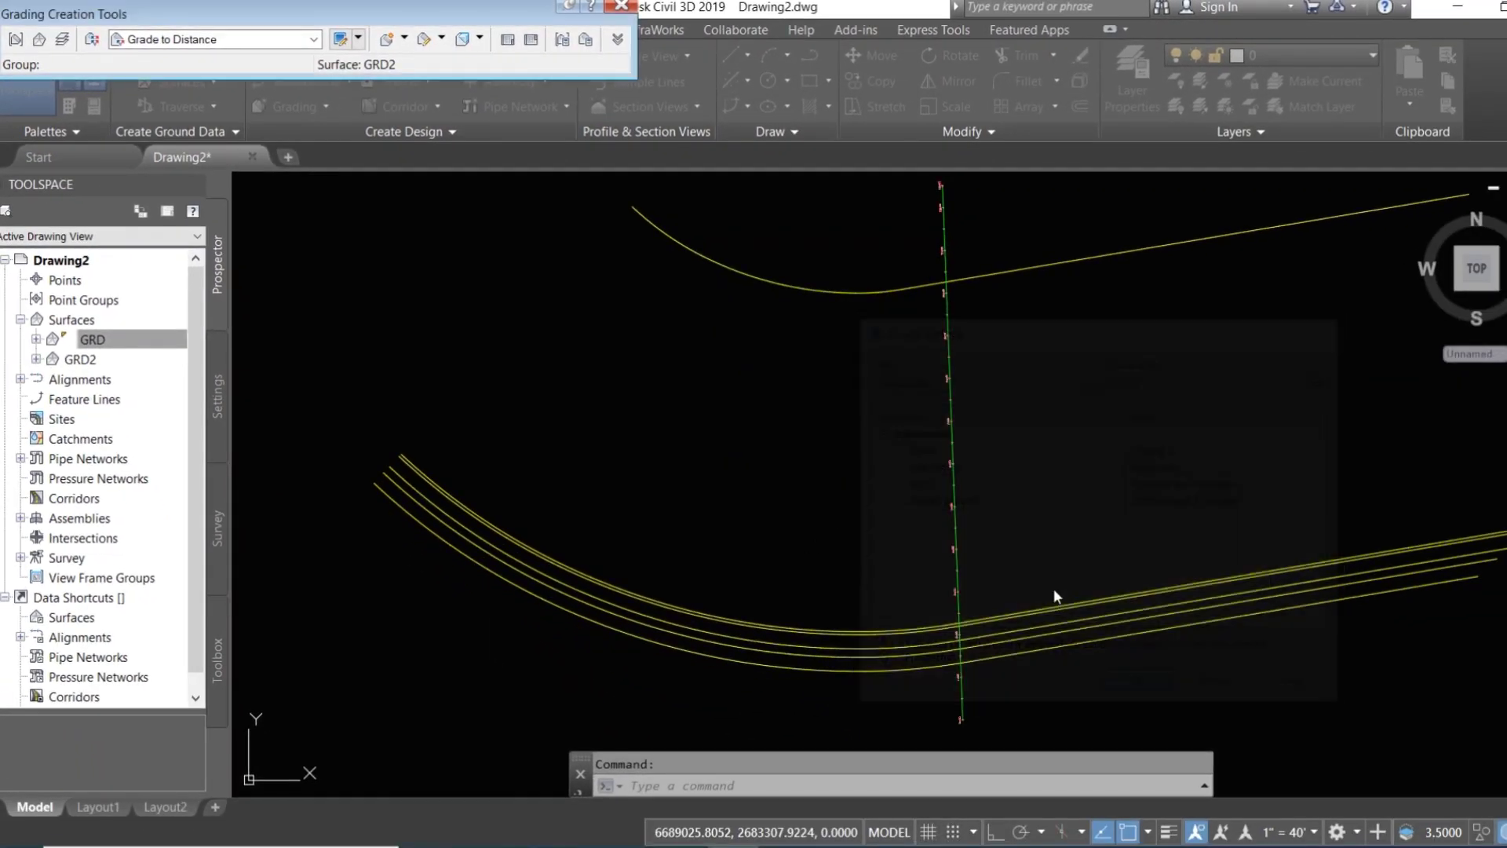
Start Create Grading on the innermost of the closely spaced lines, converting it to a feature line in Site 1 and continuing without weeding
left_click(443, 39)
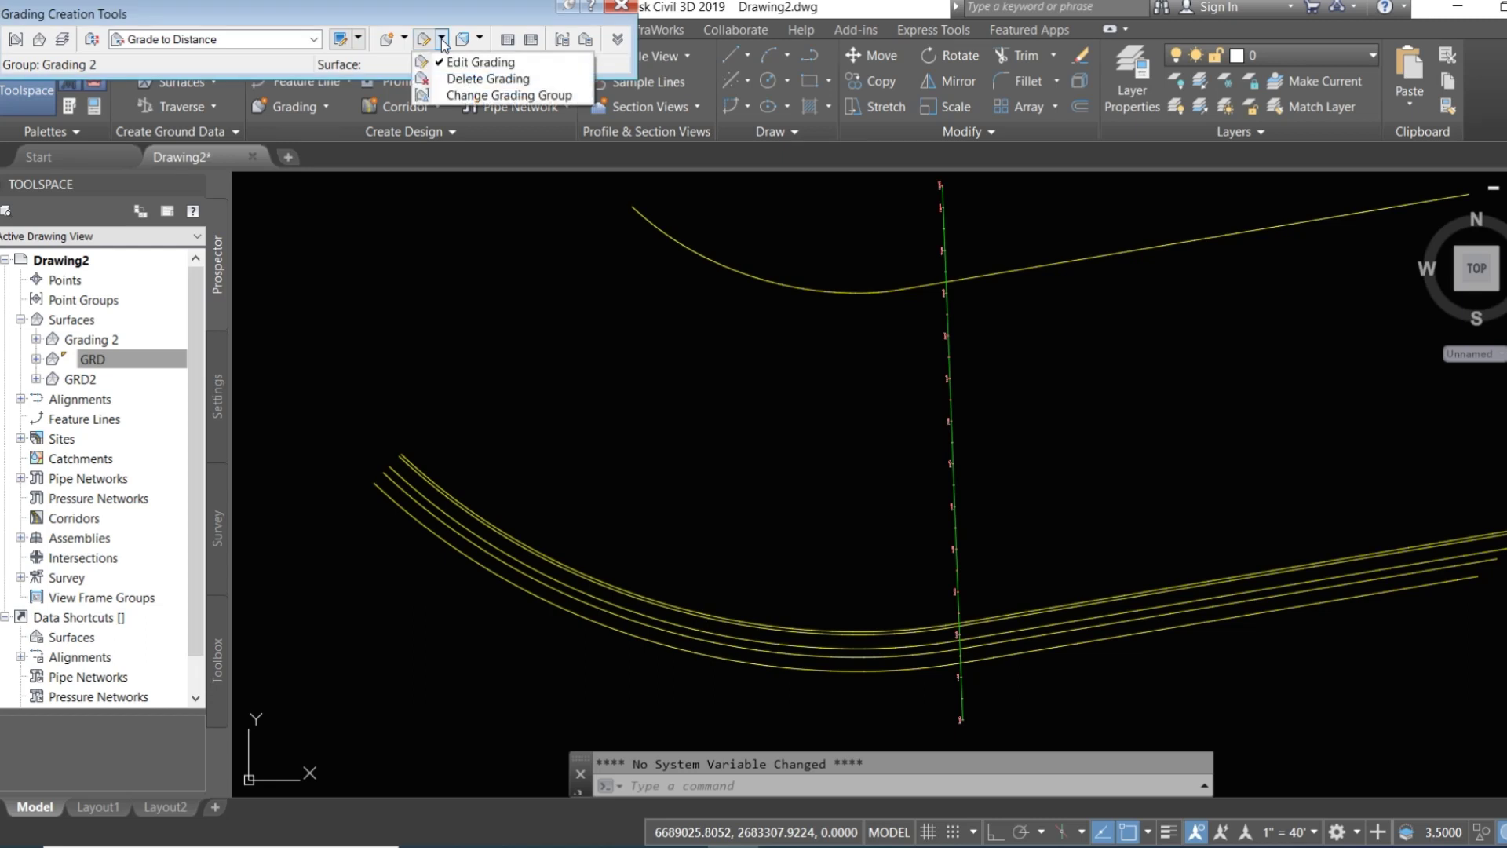
left_click(404, 40)
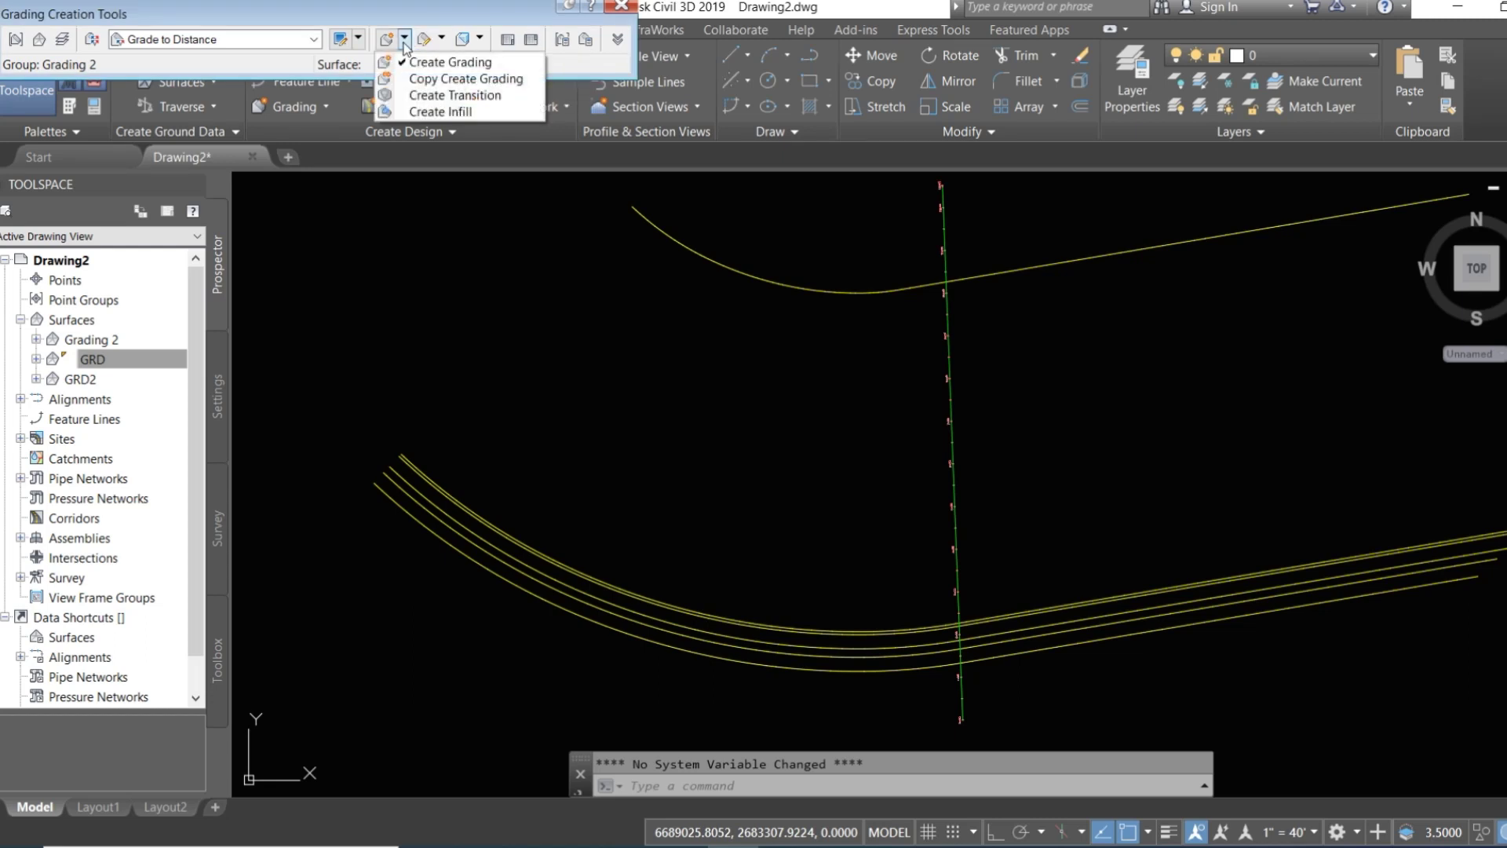
left_click(441, 63)
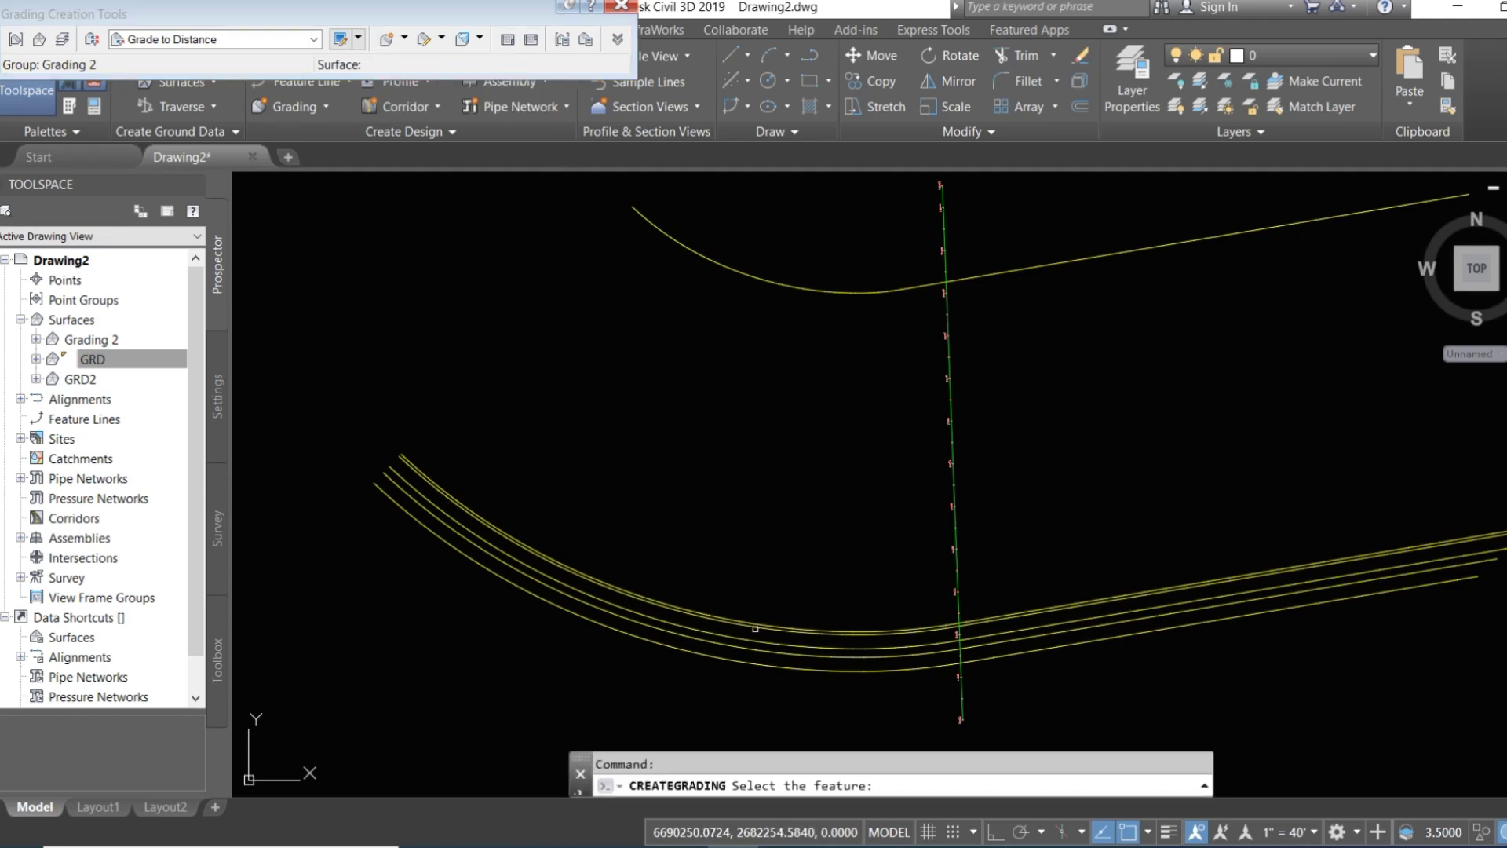
left_click(767, 621)
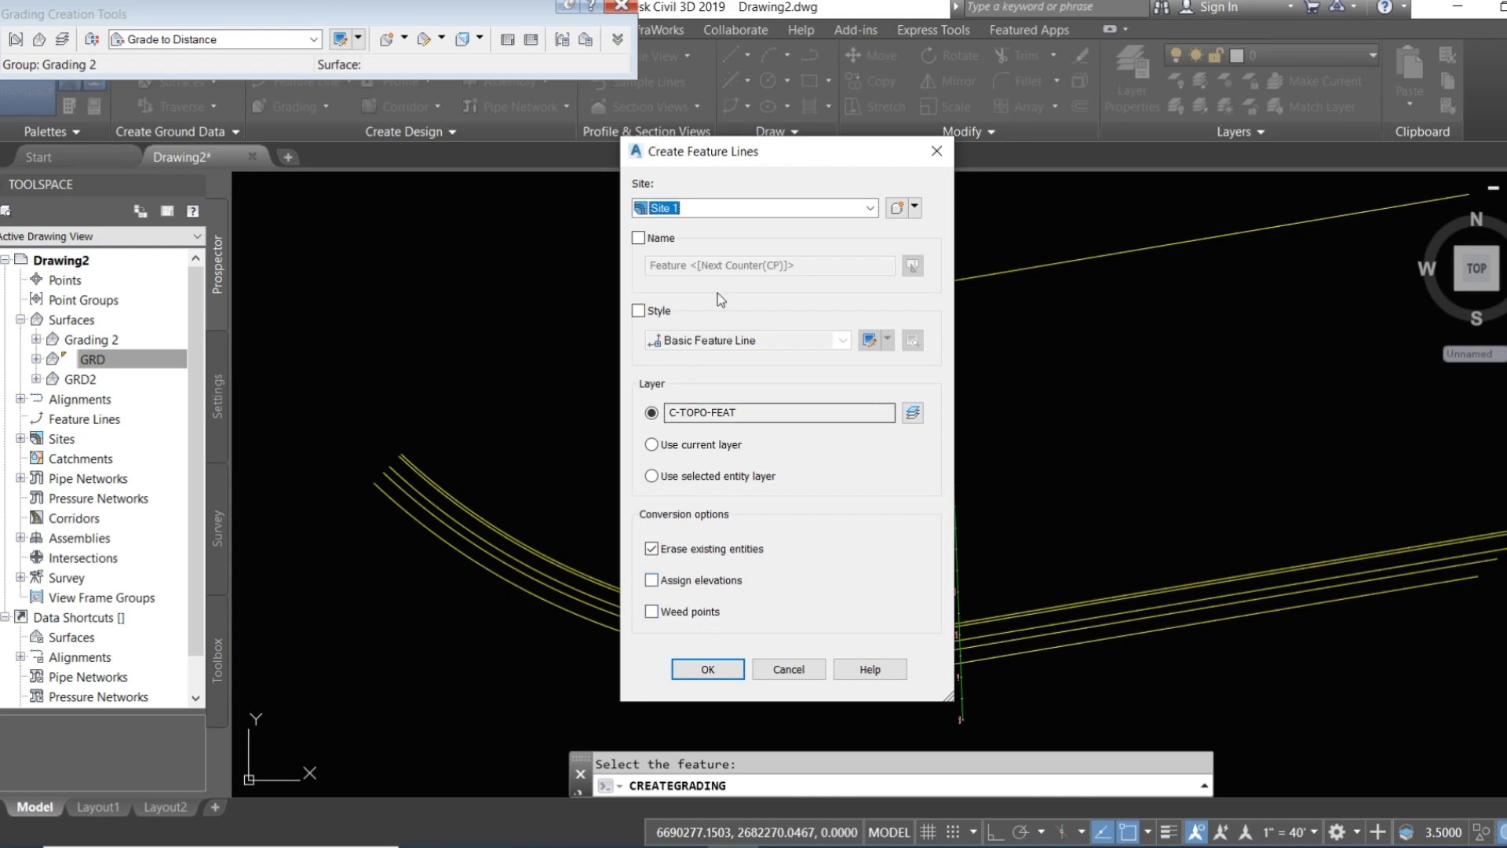
left_click(710, 672)
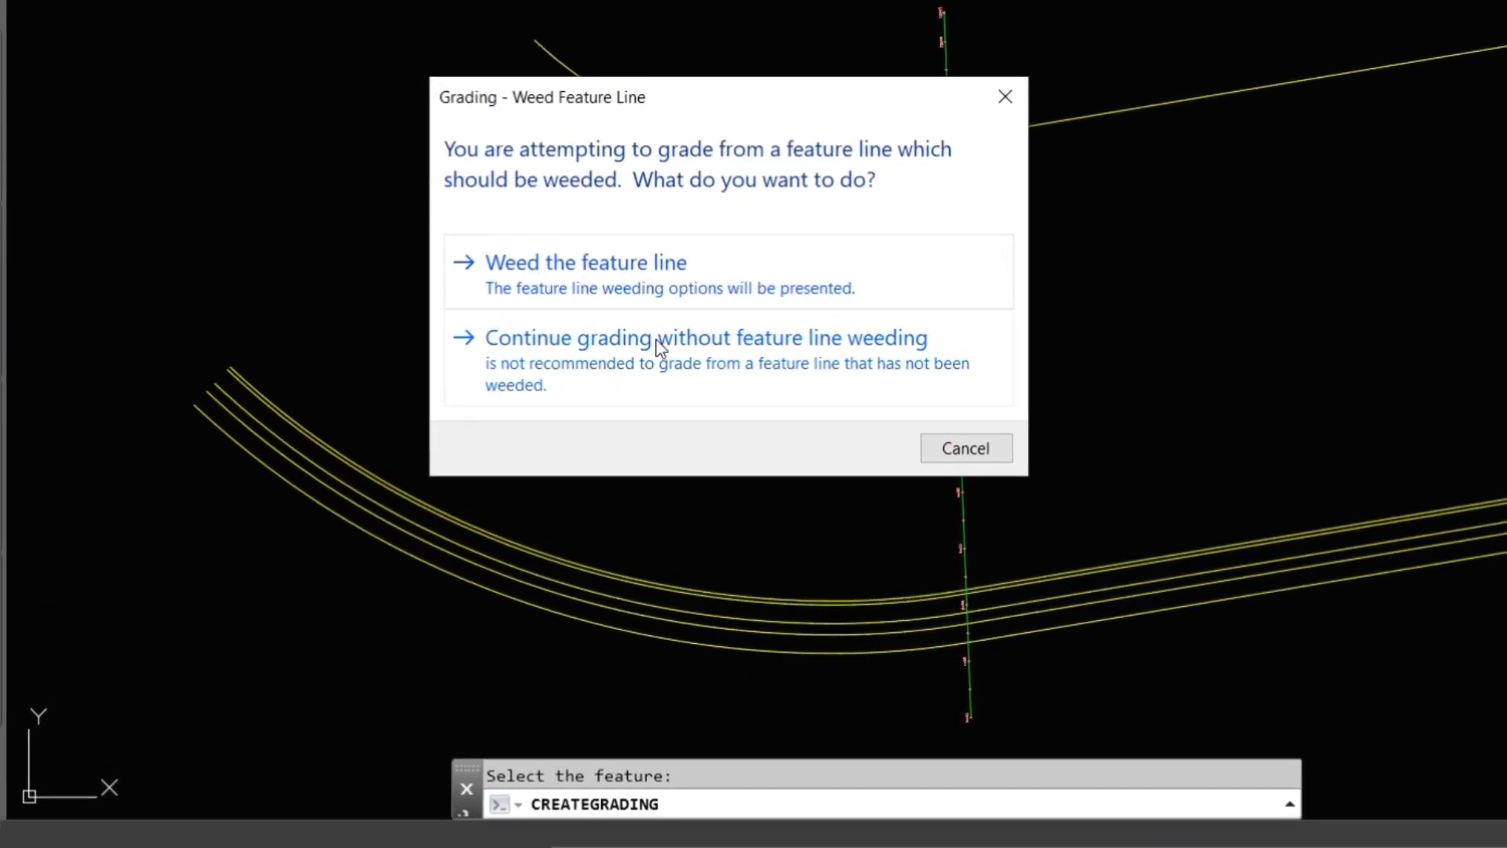
left_click(664, 366)
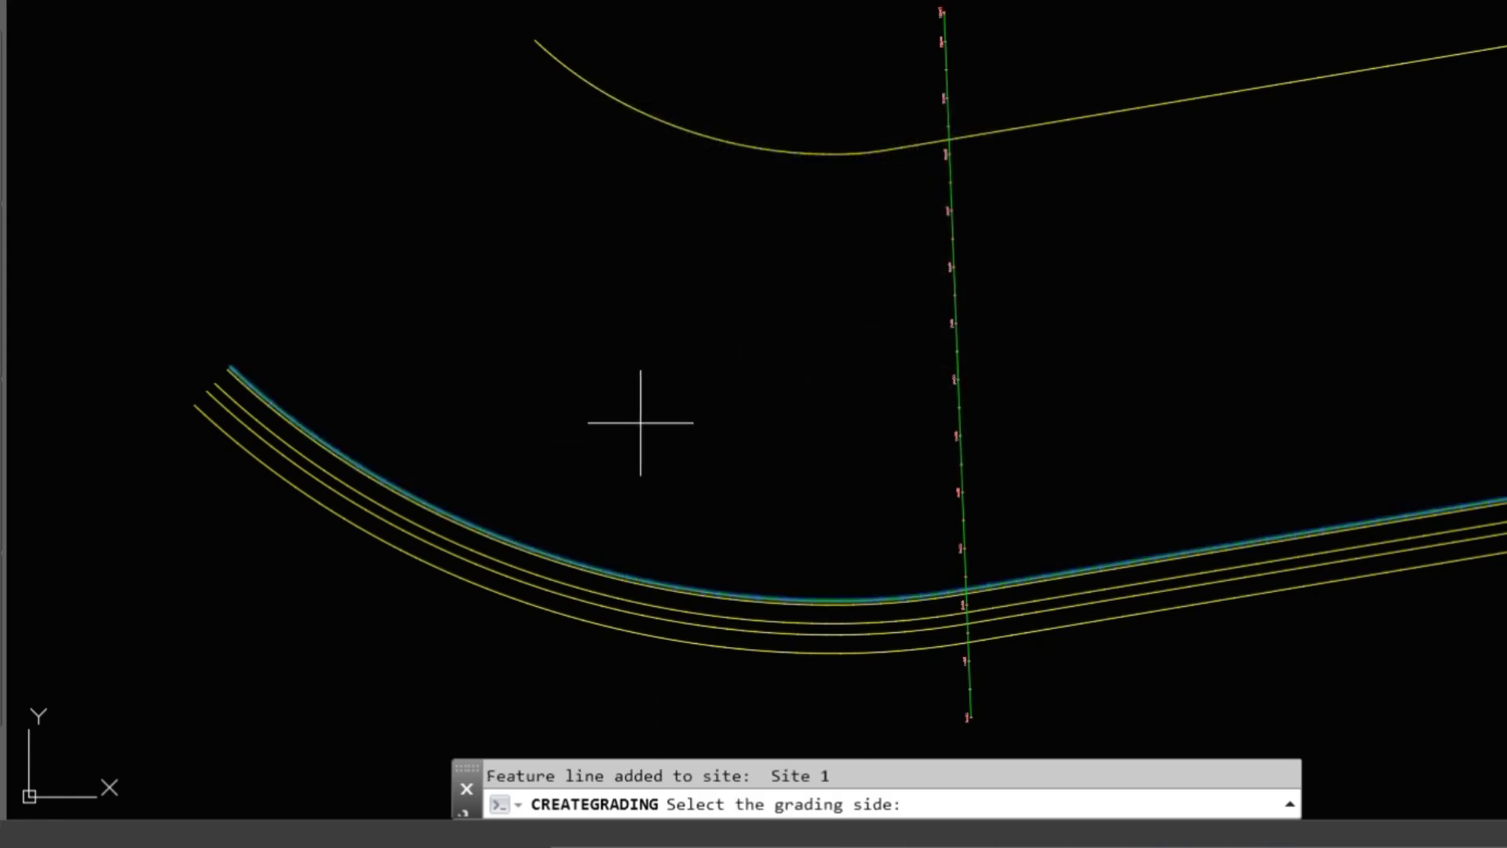
Try to grade the feature line's inner side along its entire length using the default 1.00' distance
left_click(728, 261)
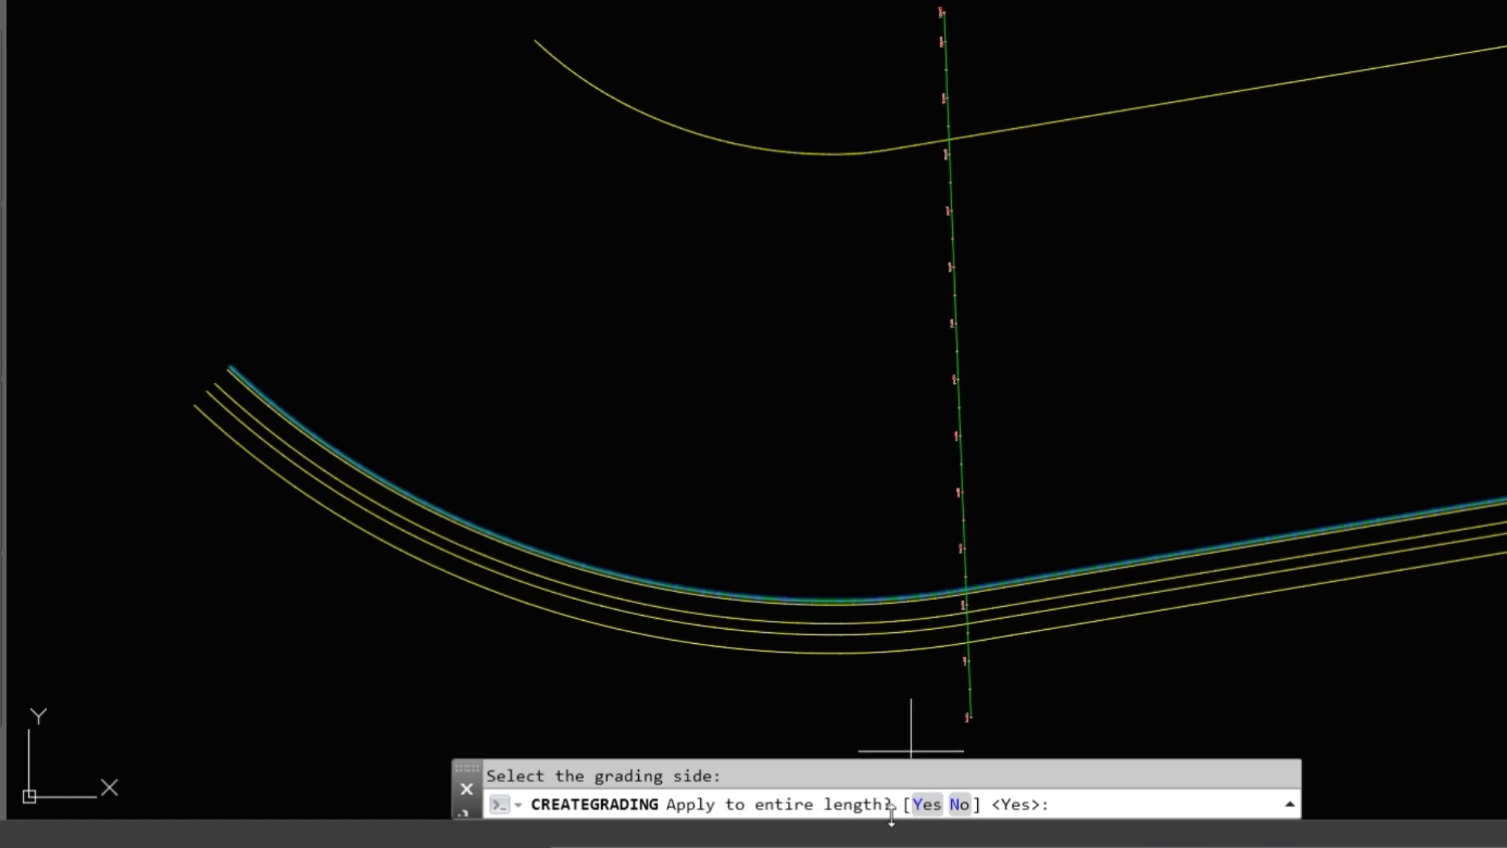
left_click(927, 804)
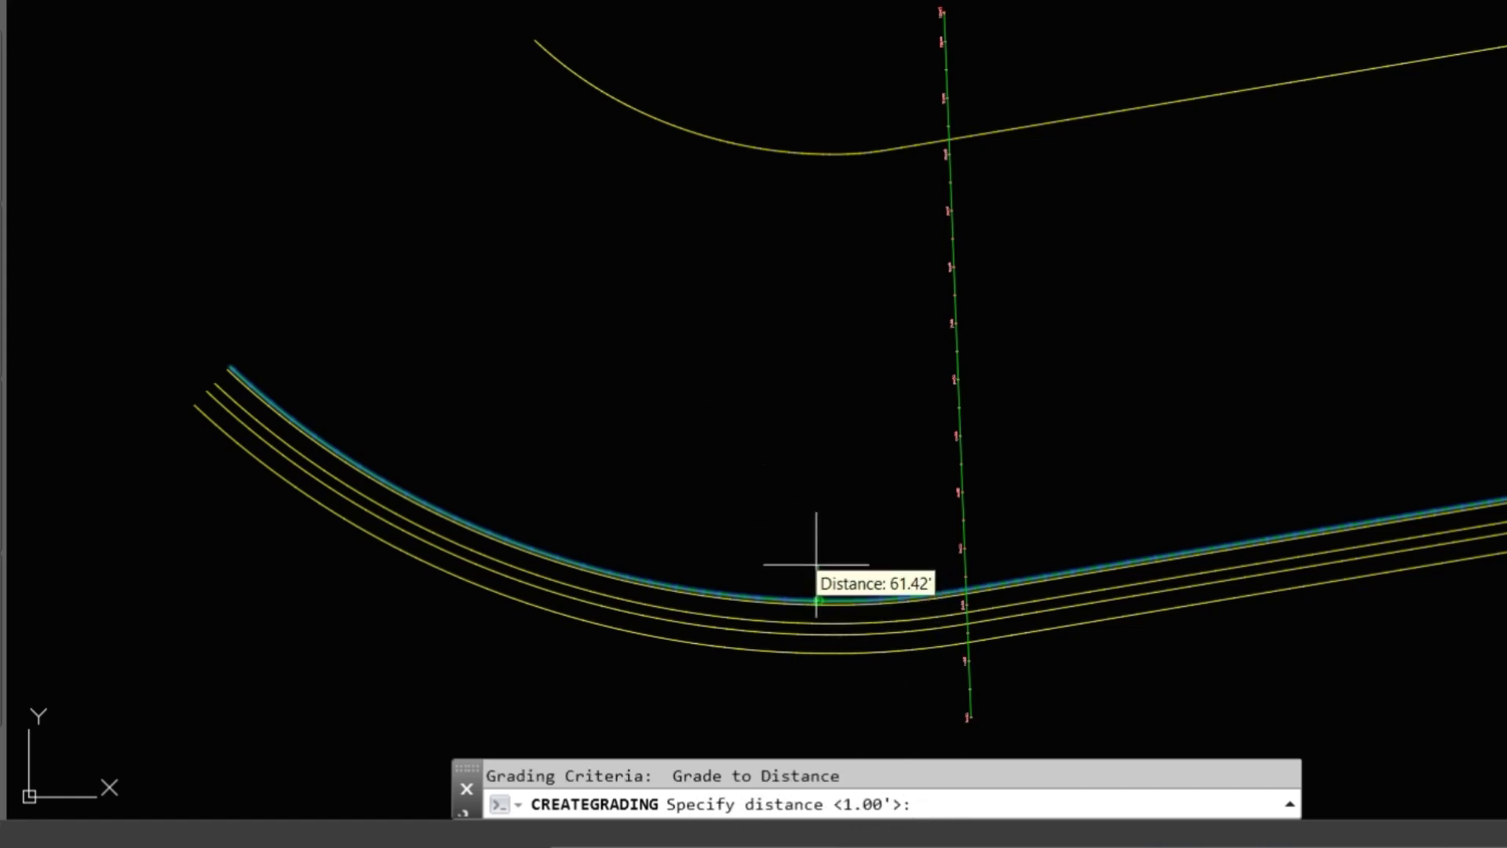
key("Return")
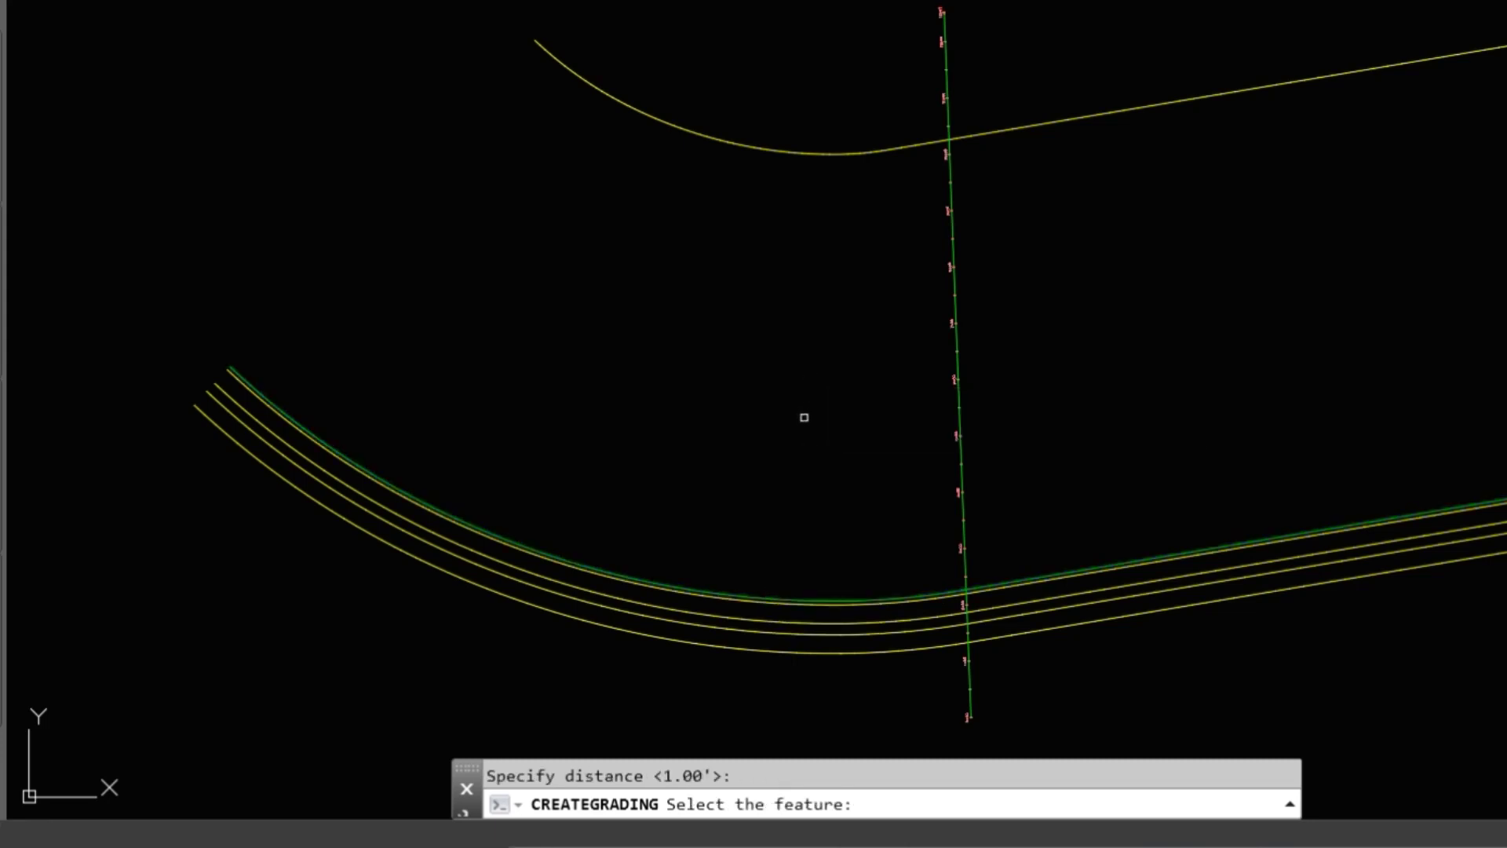
Grade the unweeded feature line's inner side along its entire length, to a distance of about 650' at an 8% grade
left_click(757, 591)
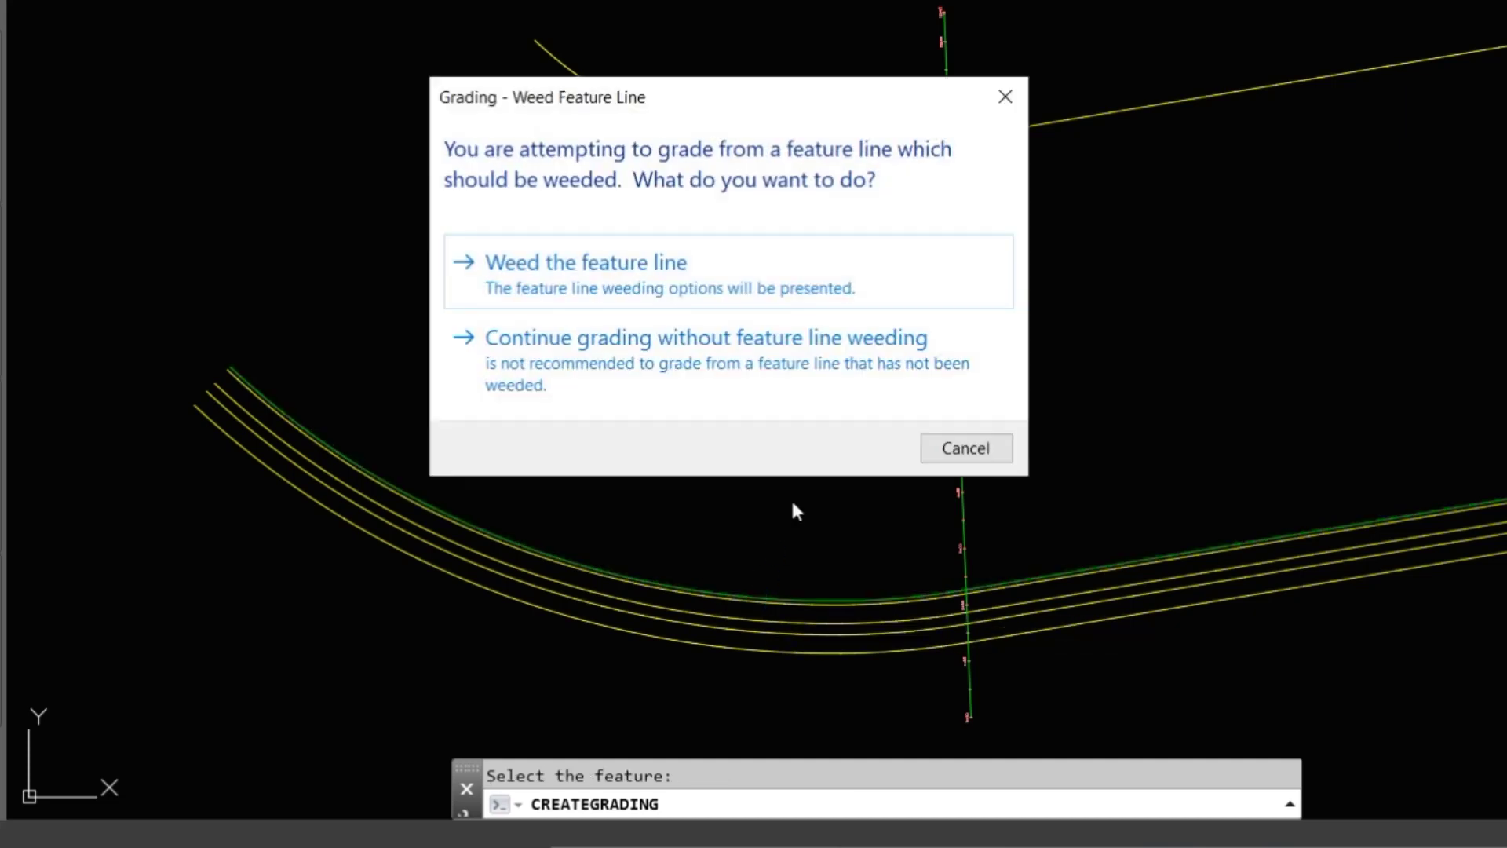
left_click(709, 369)
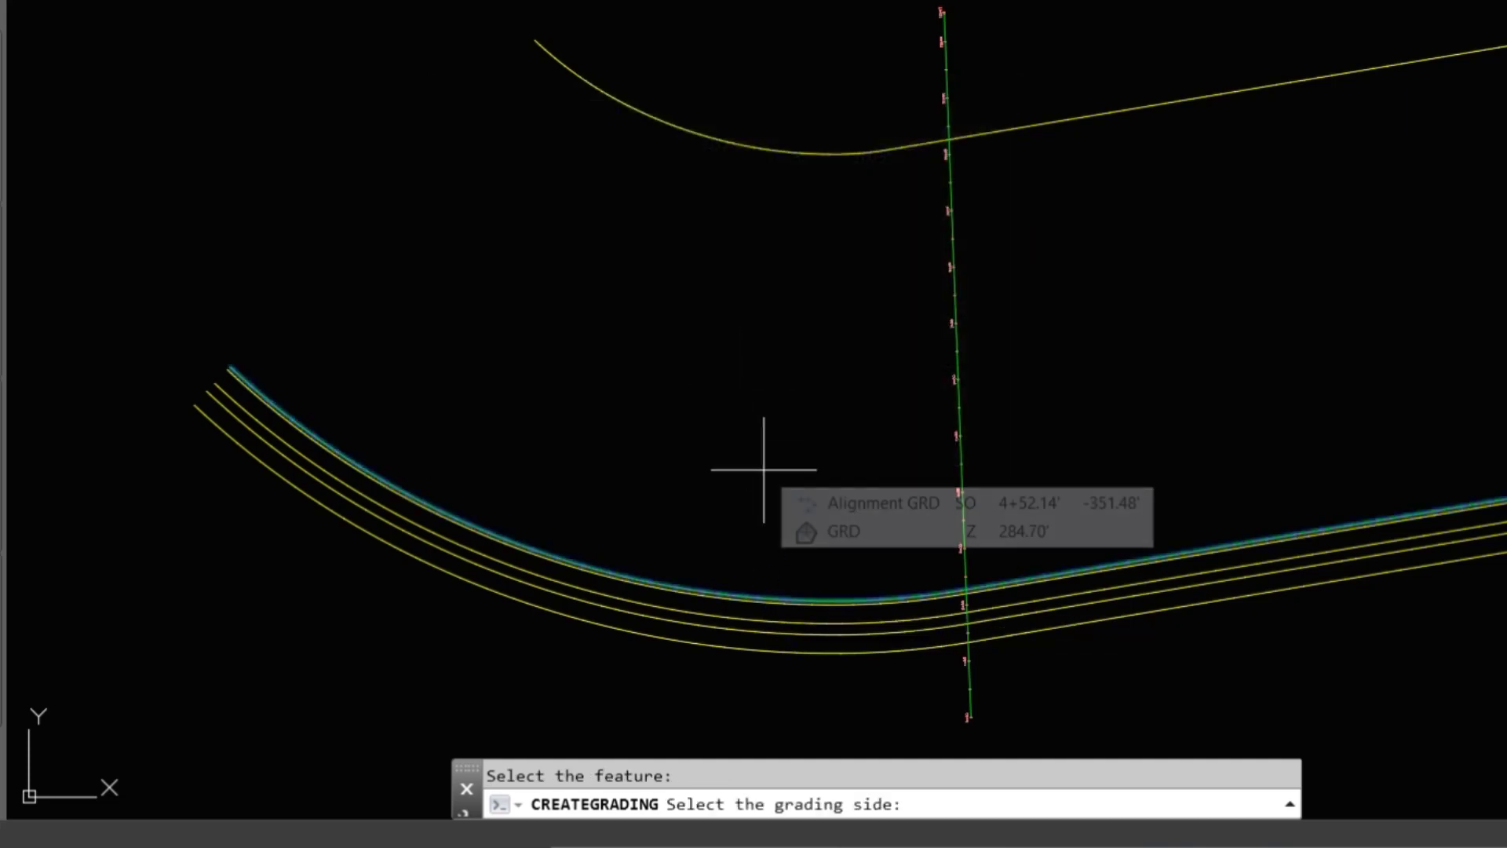
left_click(774, 264)
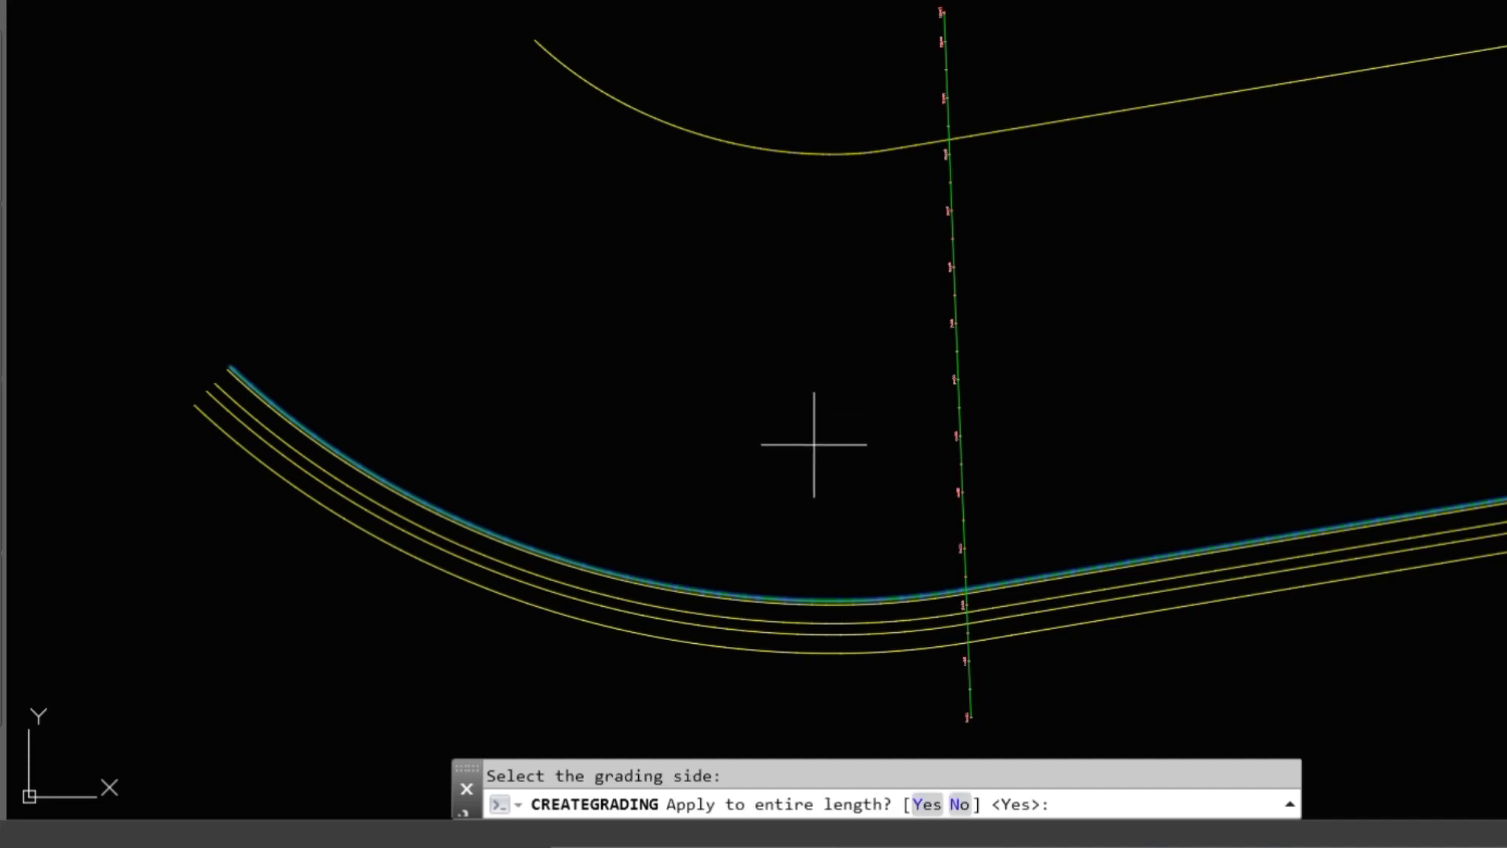
left_click(925, 812)
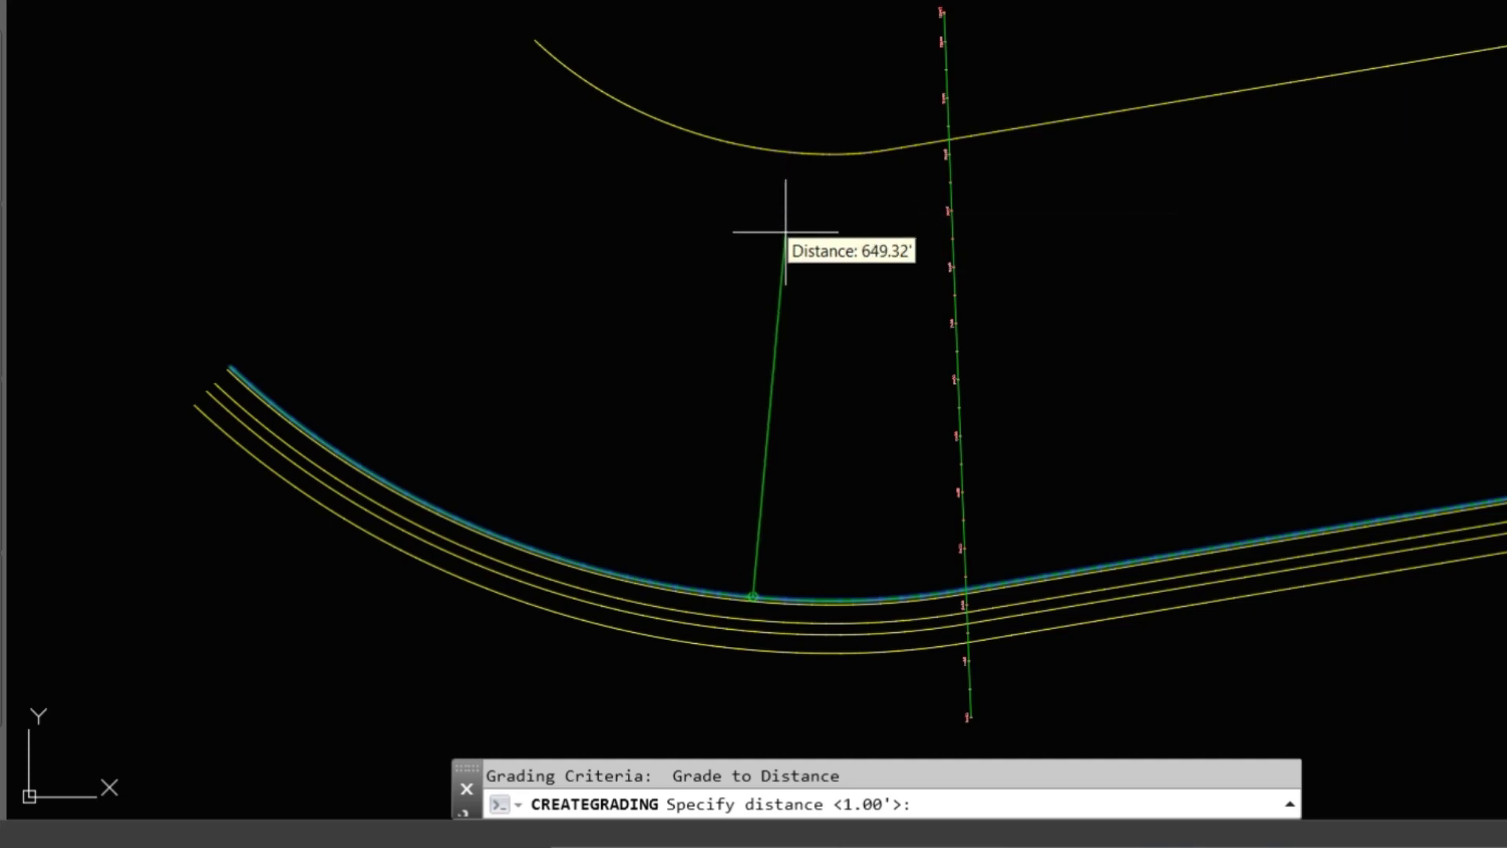
left_click(740, 229)
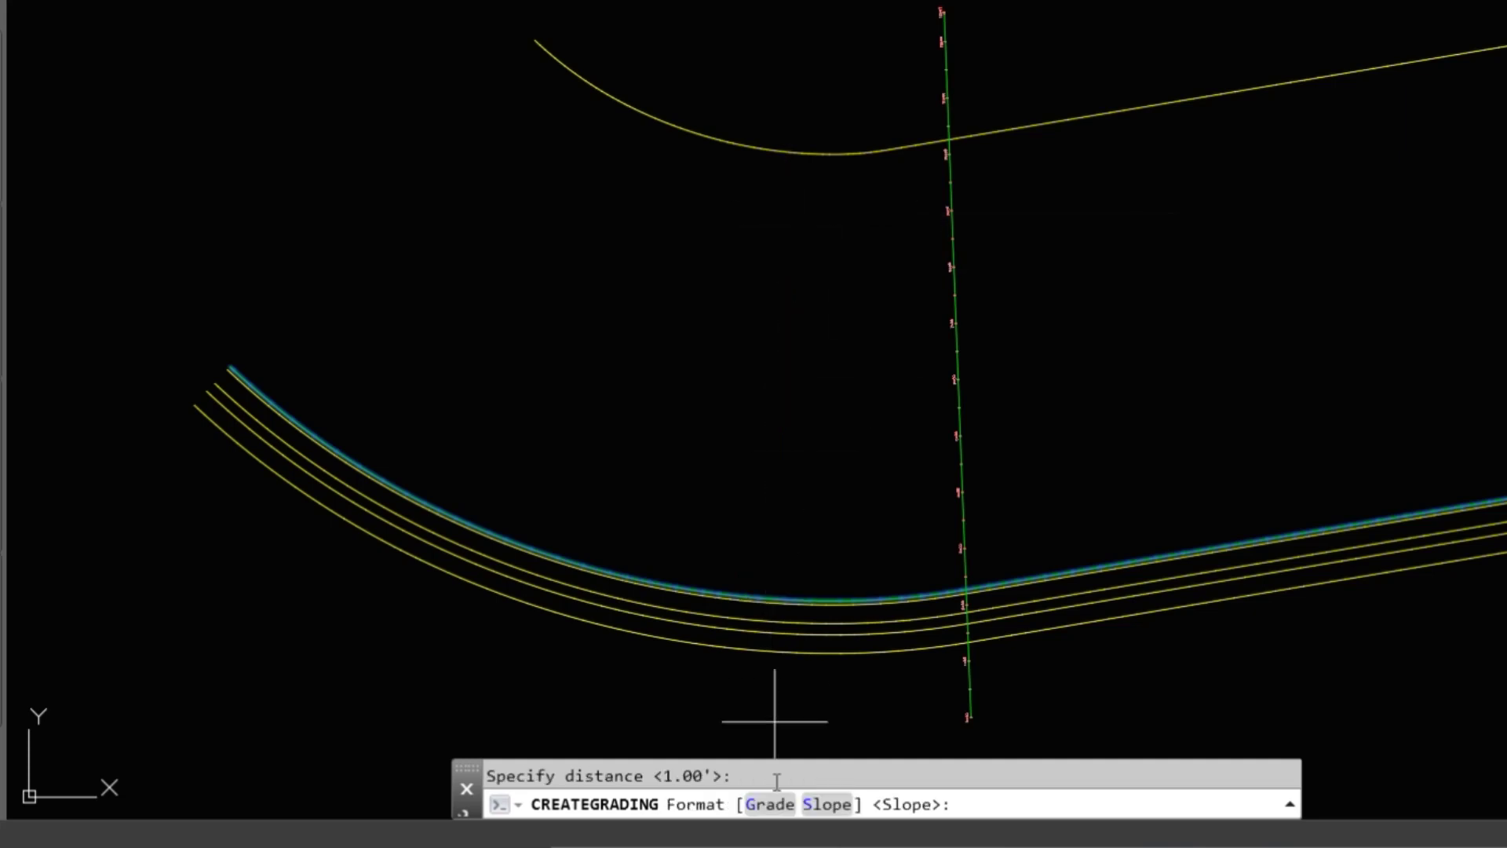
left_click(766, 804)
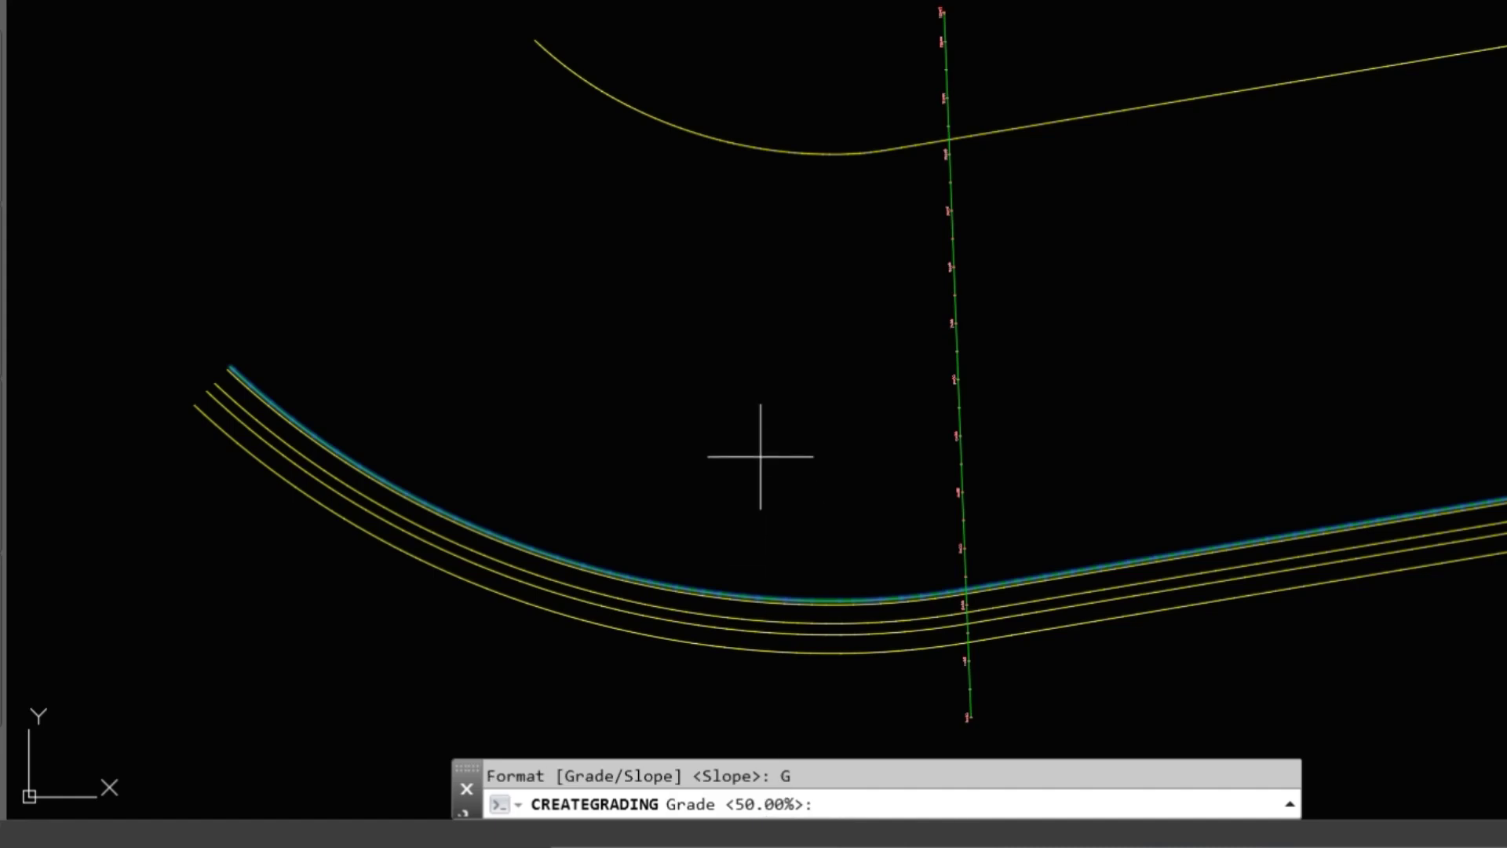
type("8")
key("Return")
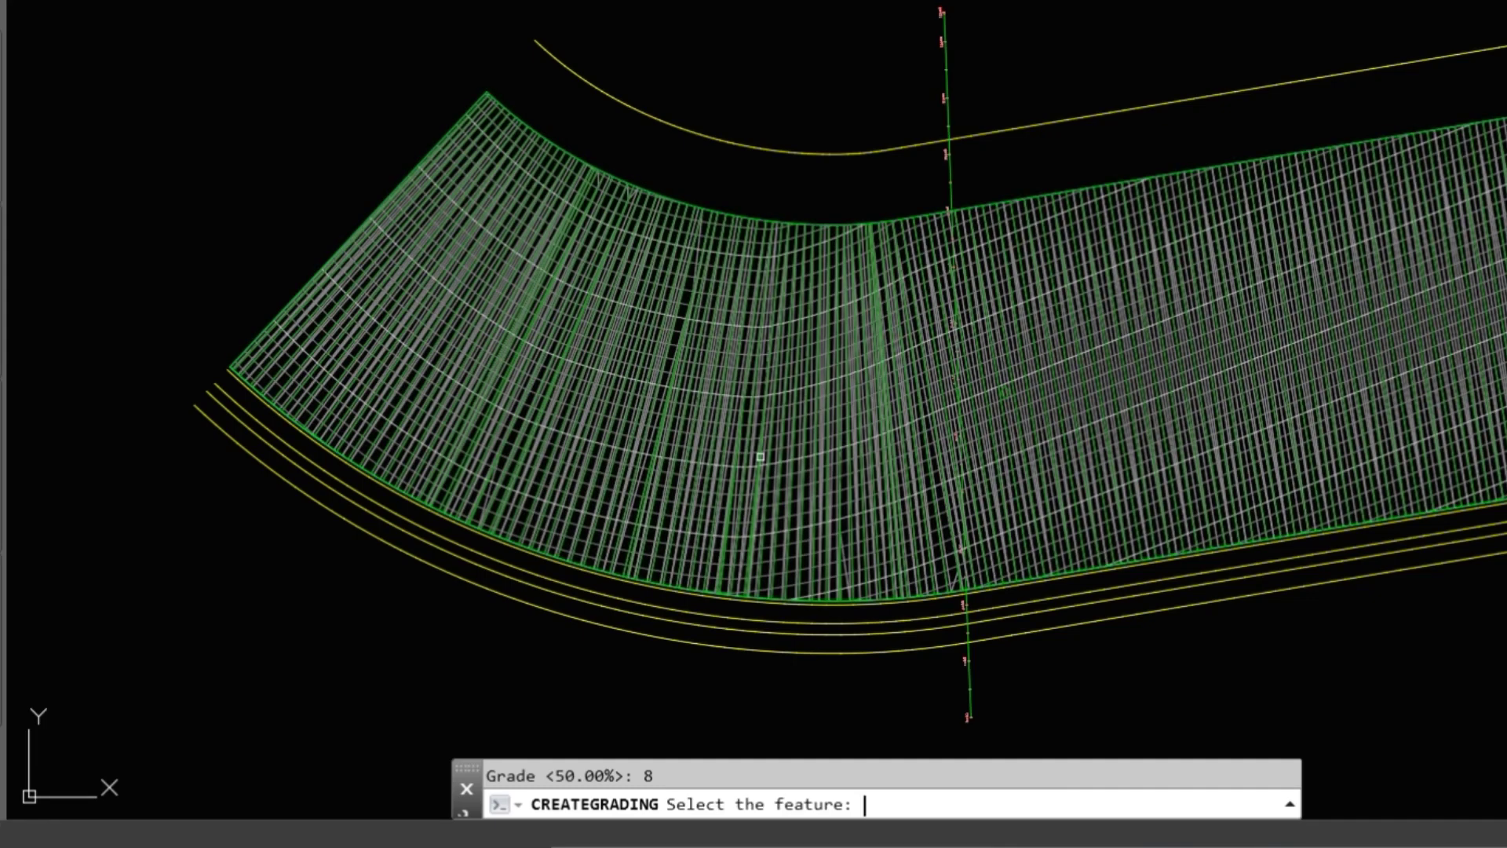
middle_click_drag(1196, 398, 1081, 394)
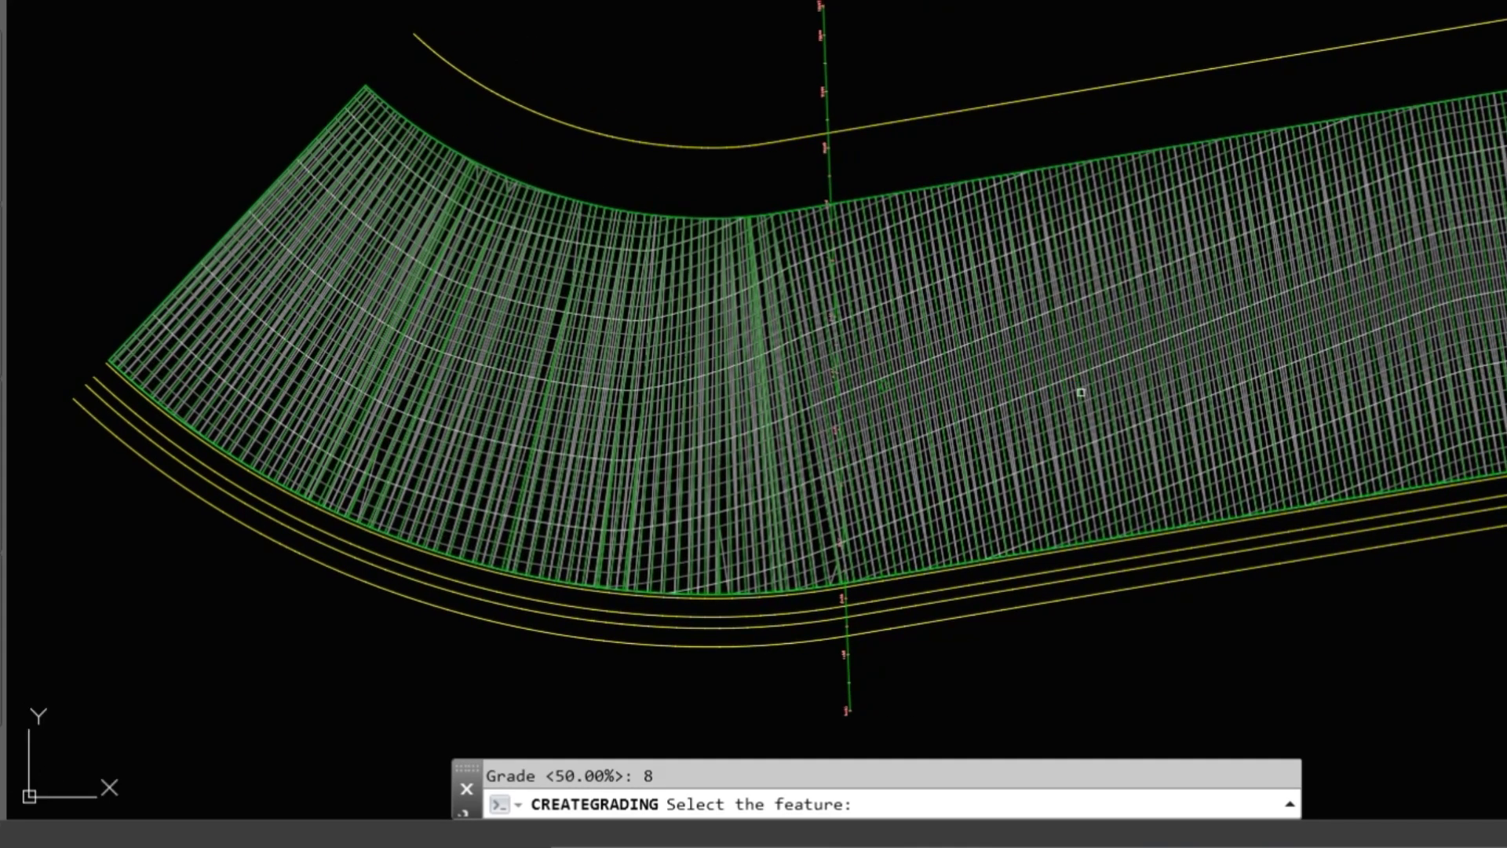
key("Escape")
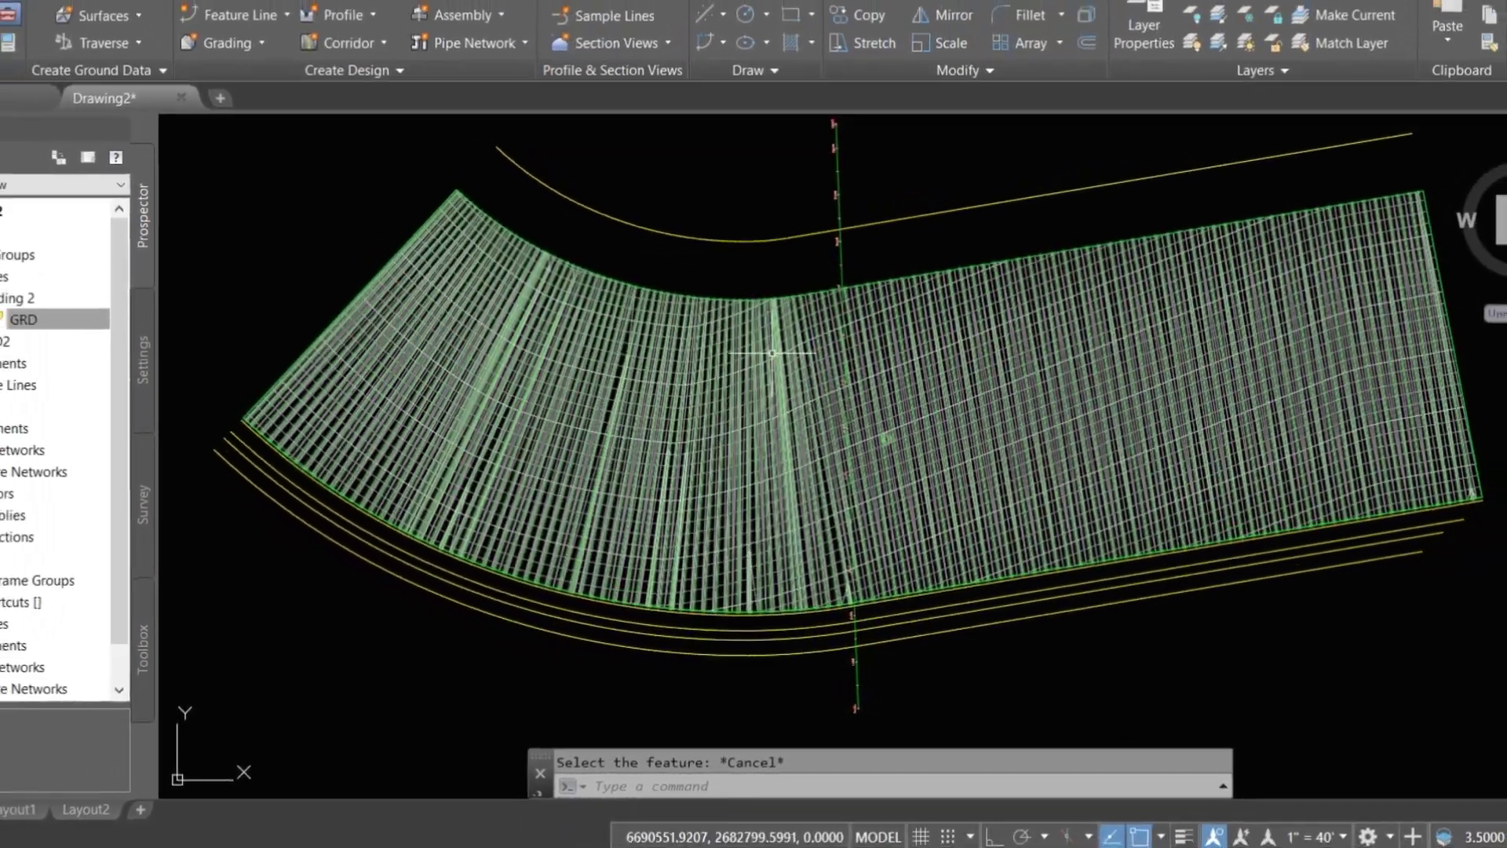
Sample surfaces GRD2 and Grading 2 as new surface profiles along Alignment GRD
scroll(730, 380, "down", 5)
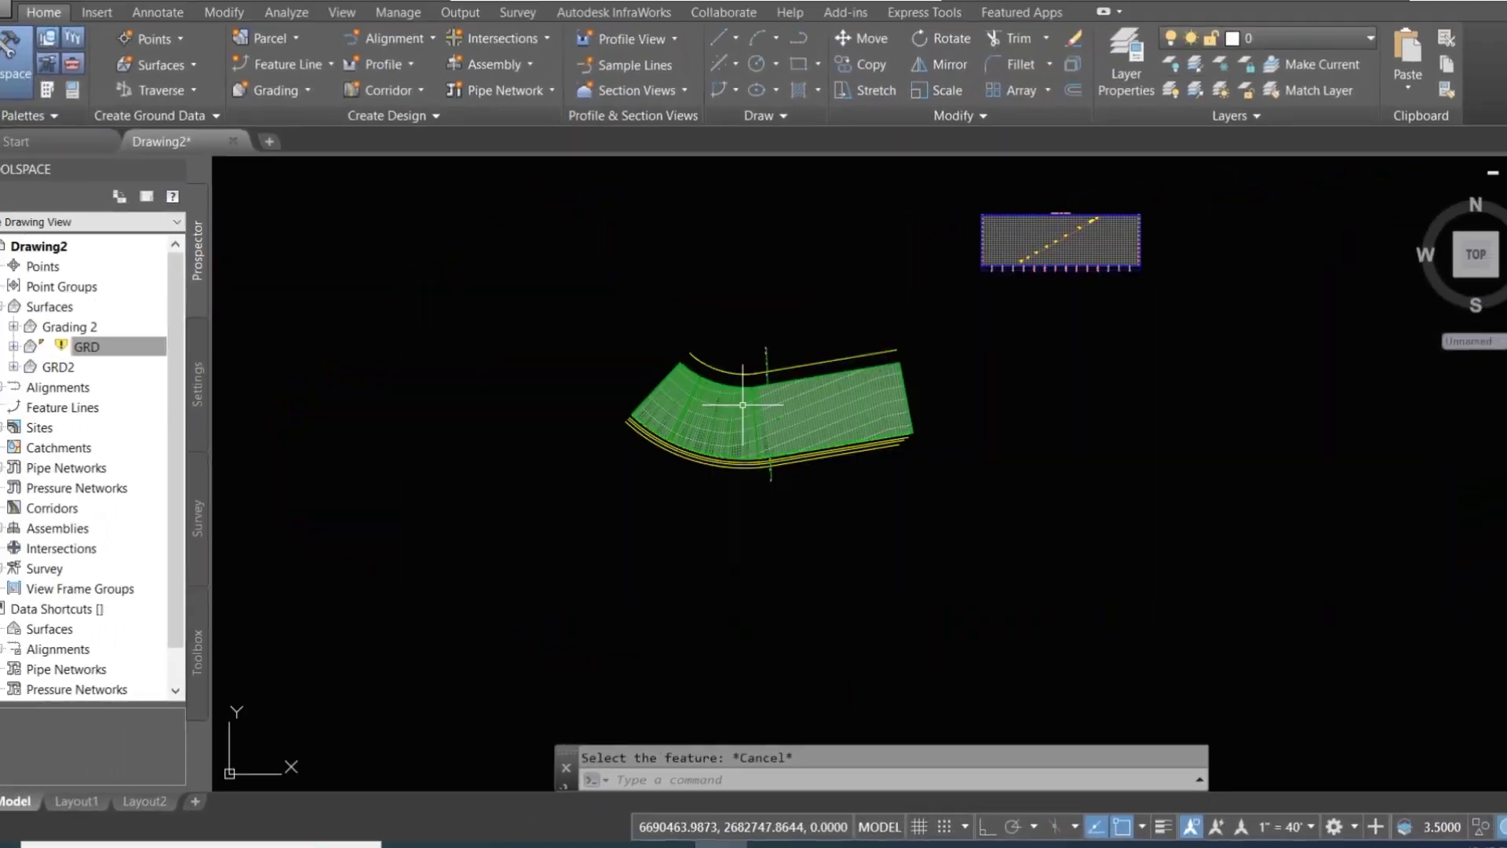
scroll(810, 368, "up", 4)
scroll(675, 430, "down", 1)
scroll(711, 473, "up", 3)
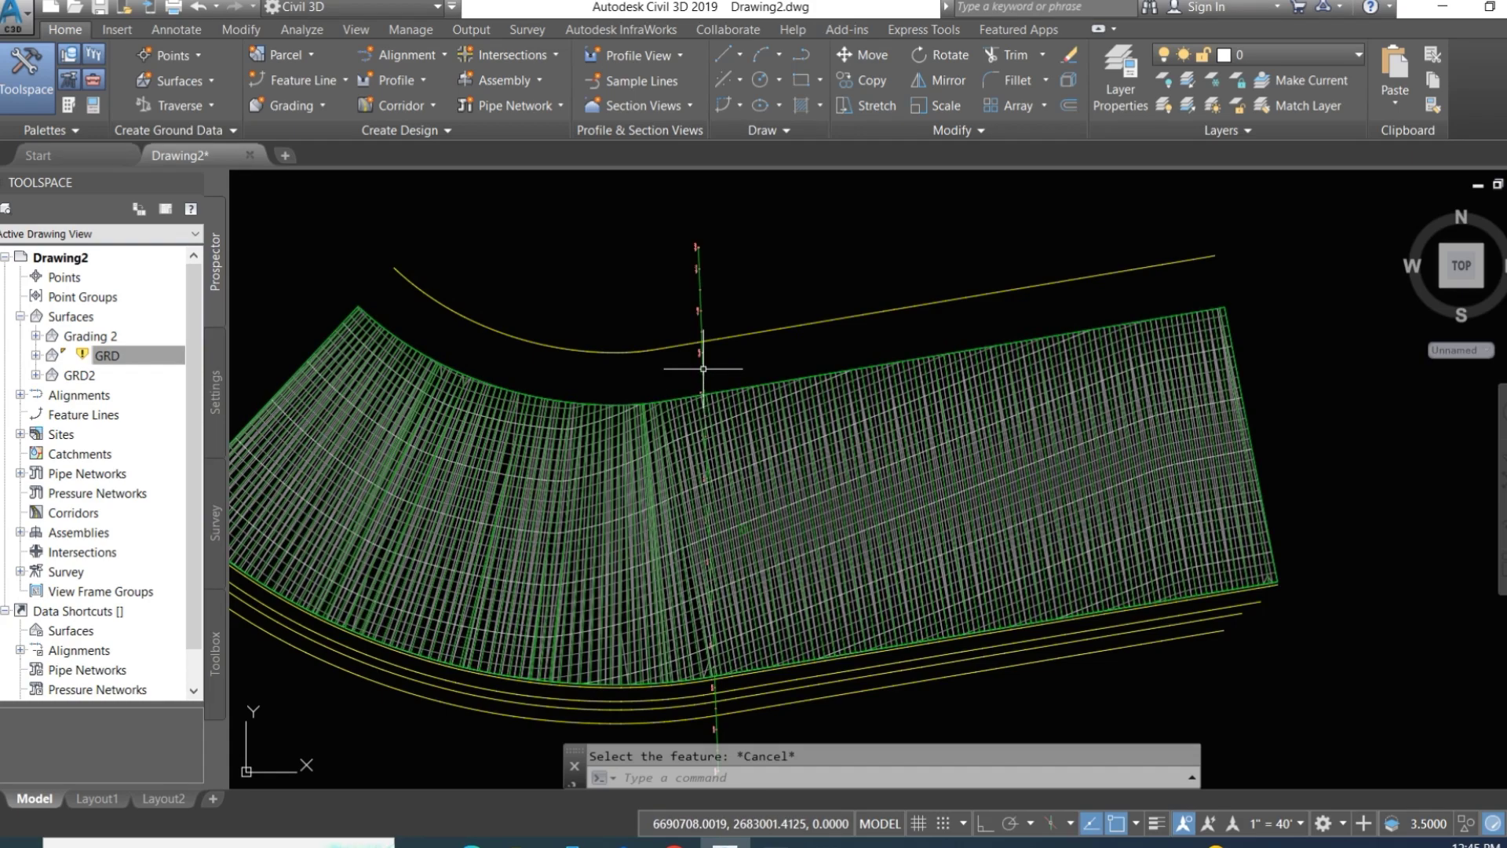
scroll(702, 489, "down", 1)
scroll(780, 319, "up", 3)
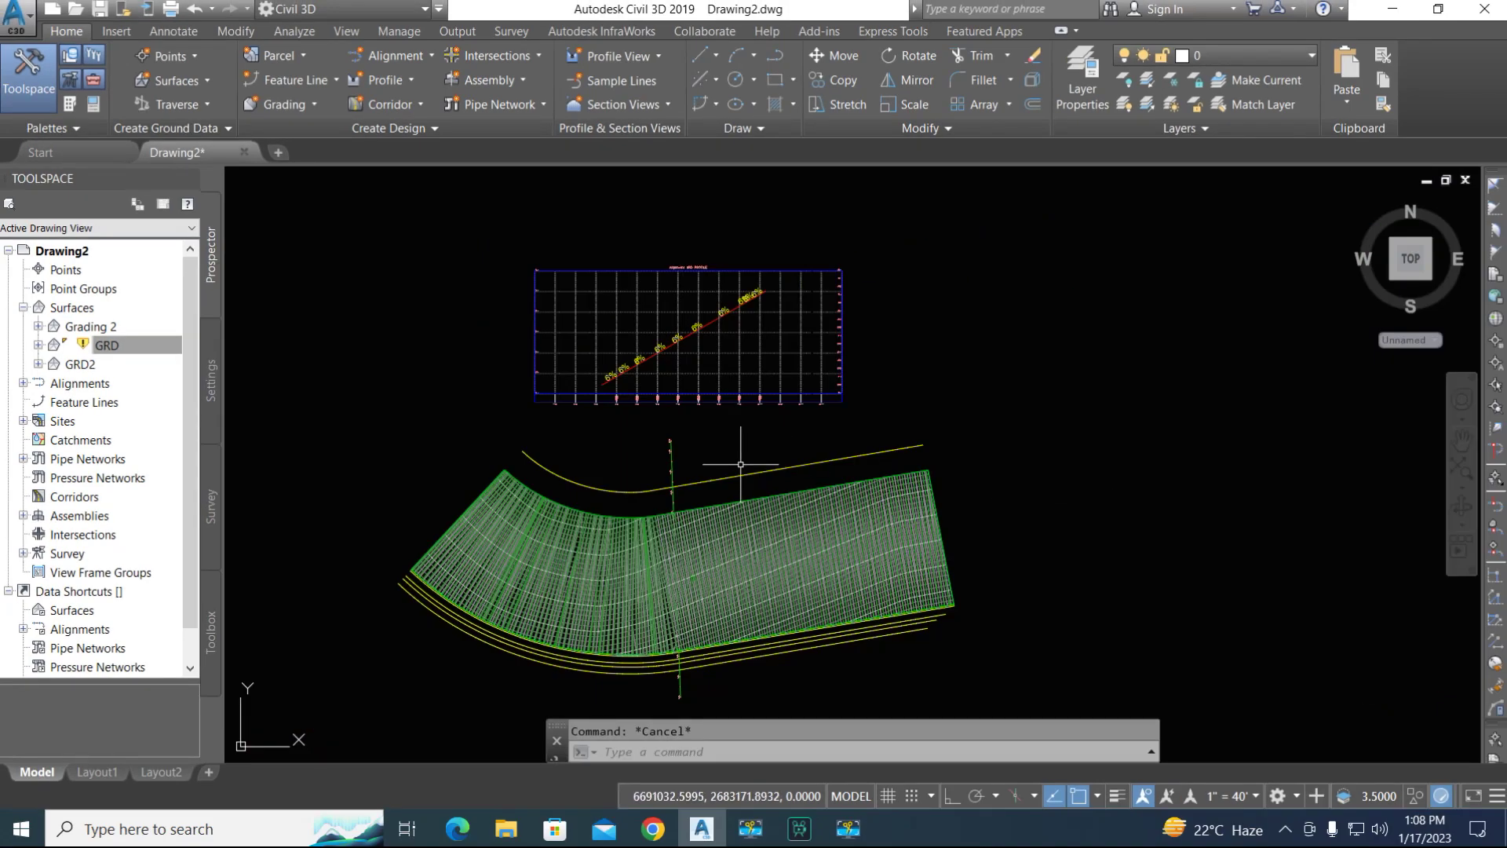
left_click(407, 84)
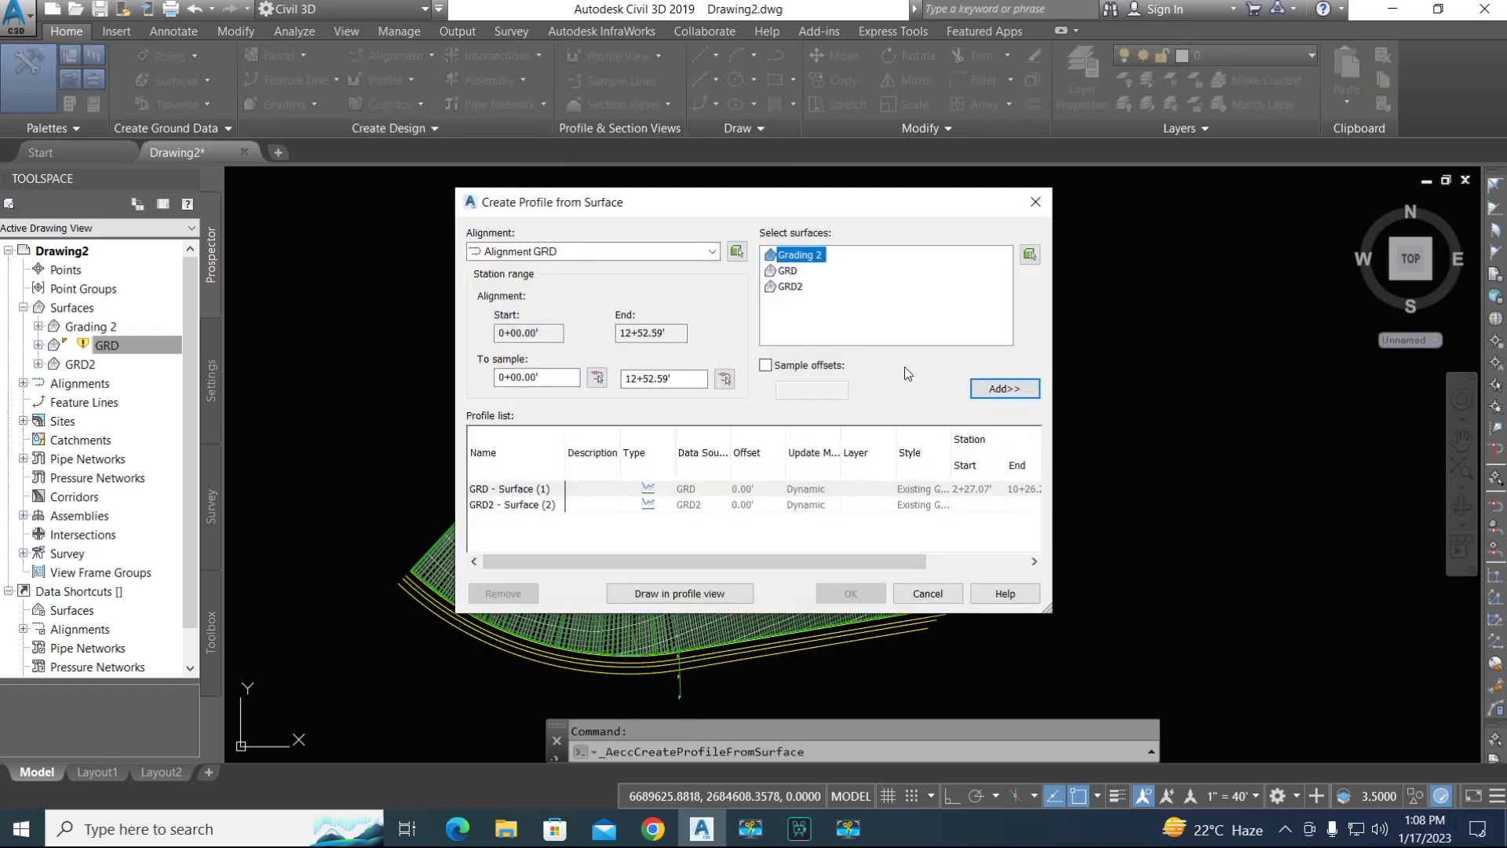
left_click(791, 287)
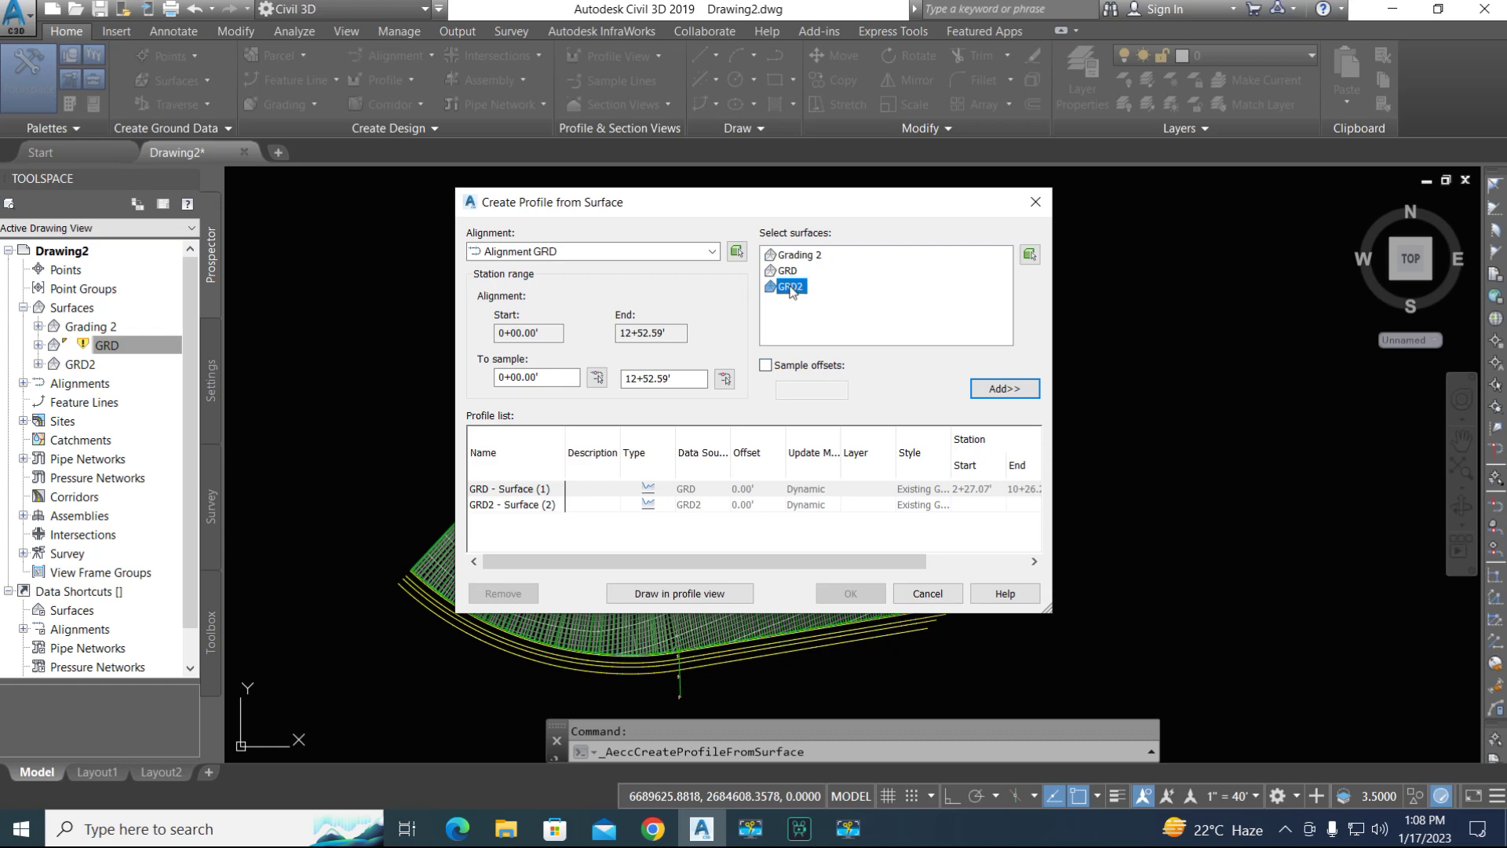
left_click(1005, 389)
left_click(981, 388)
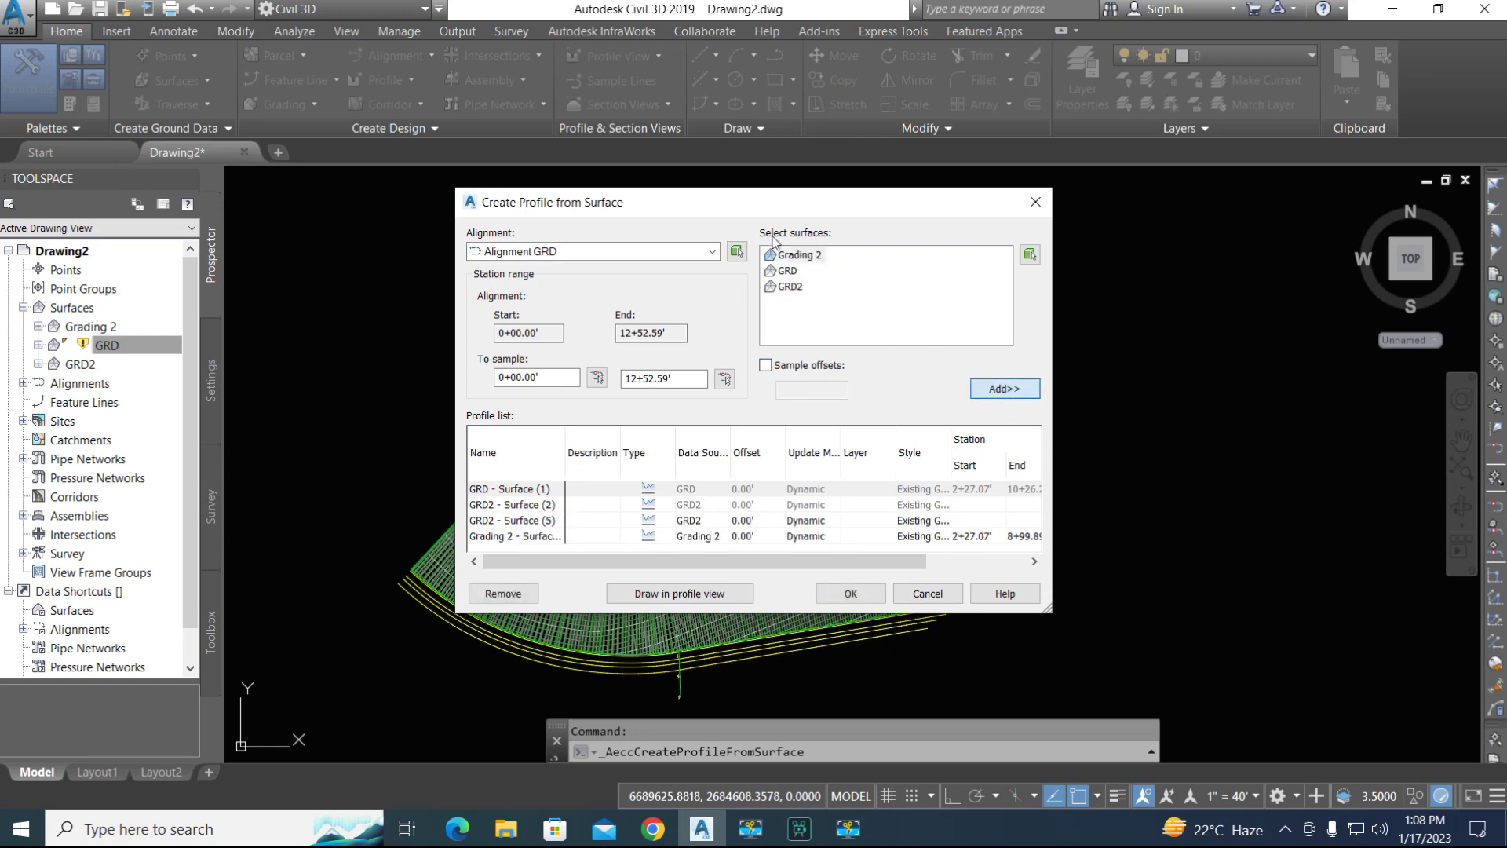
Draw the sampled profiles in a new profile view for Alignment GRD, placed in empty space beside the existing profile view
left_click(694, 594)
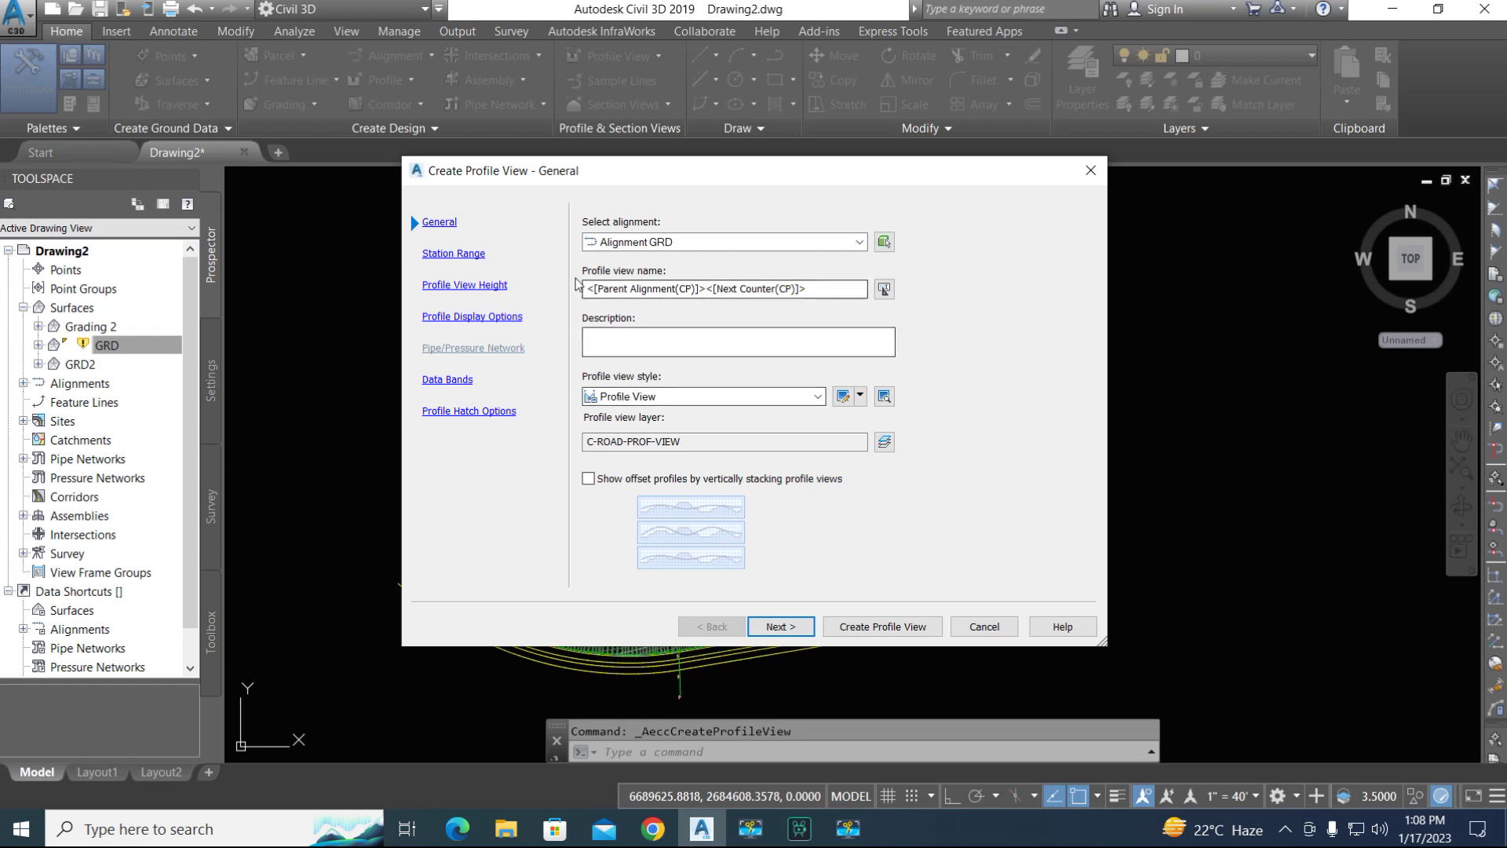
left_click(895, 627)
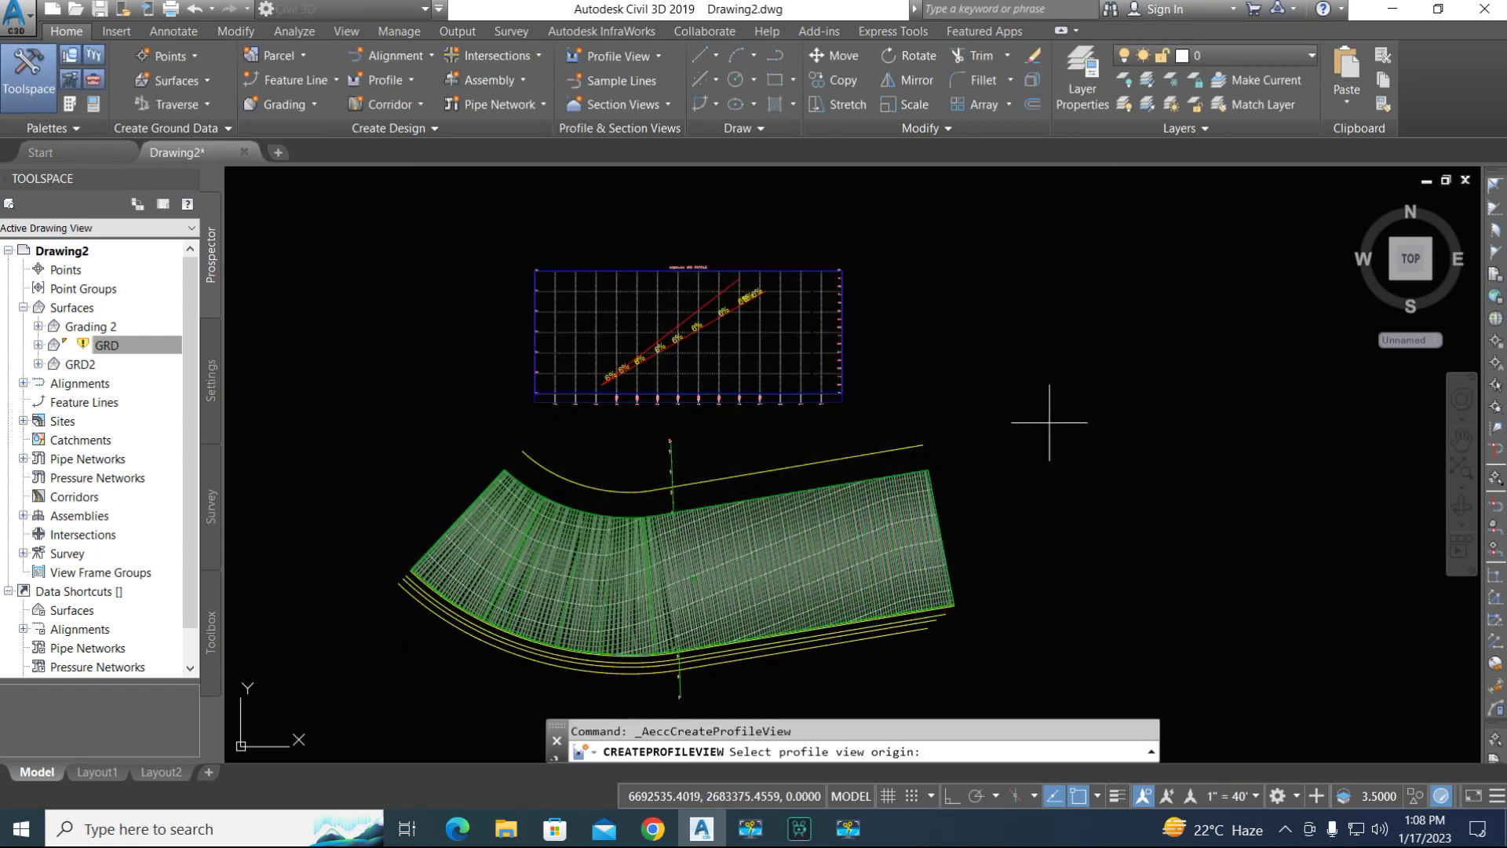
left_click(1060, 415)
Label the lines of the Grading 2 surface profile in the new profile view with the Percent Grade style
scroll(1272, 314, "up", 4)
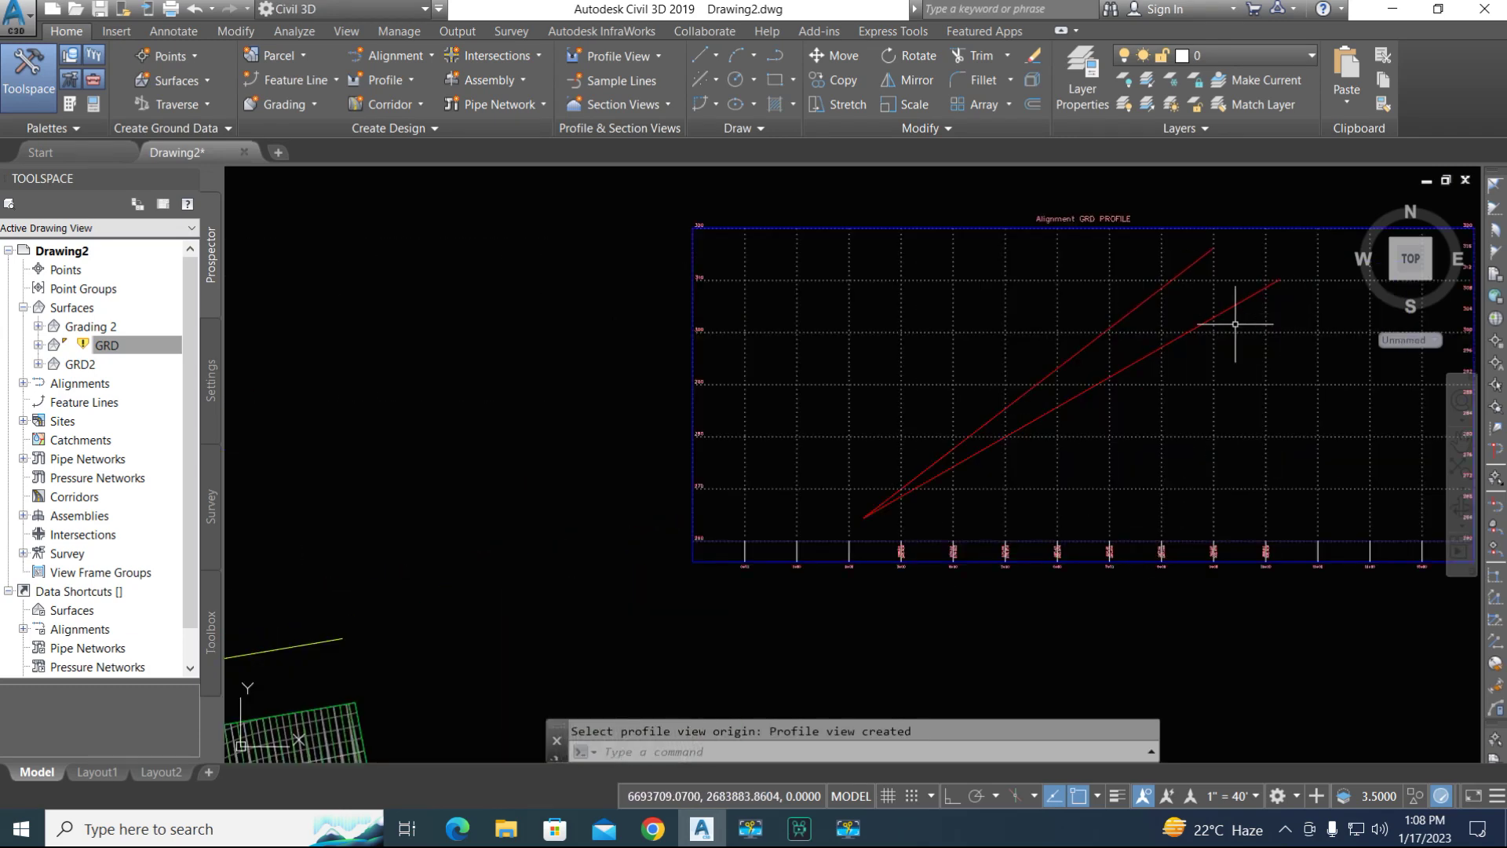
left_click(1072, 353)
right_click(1073, 352)
left_click(1141, 611)
left_click(675, 416)
left_click(591, 469)
left_click(887, 415)
left_click(816, 433)
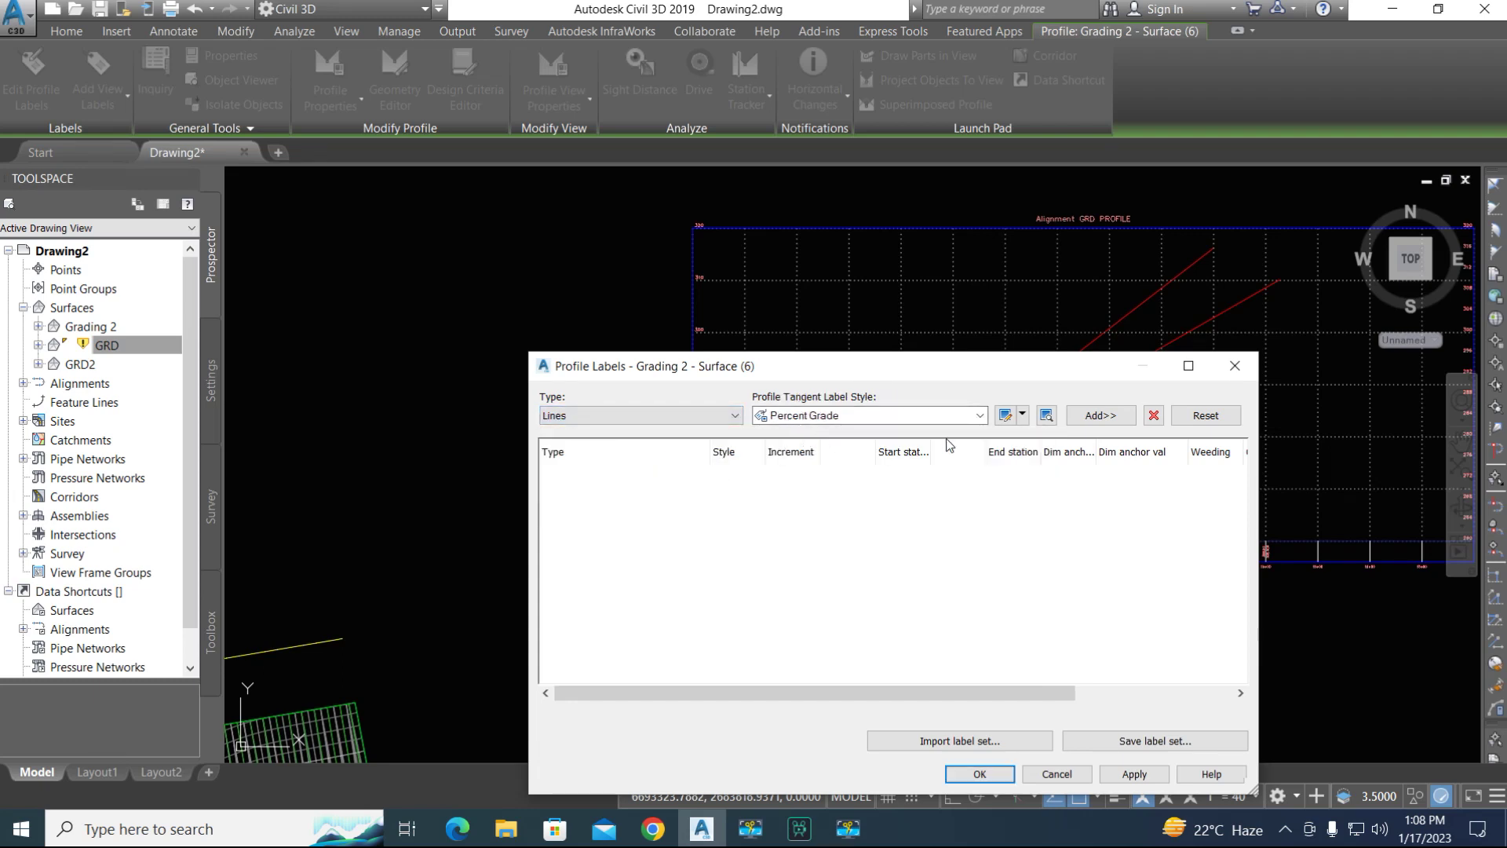
left_click(1100, 419)
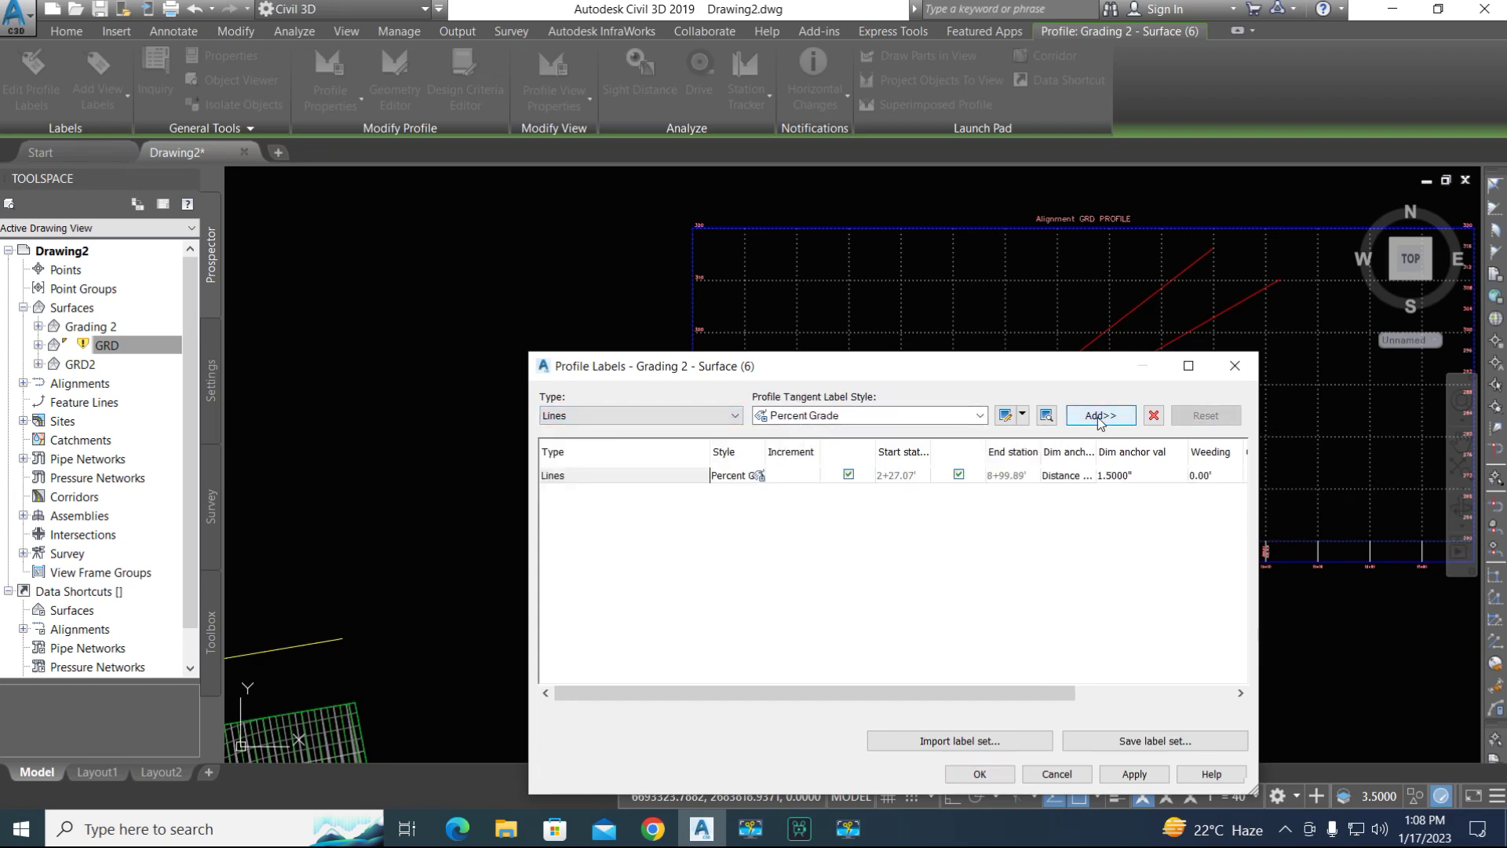
left_click(1124, 773)
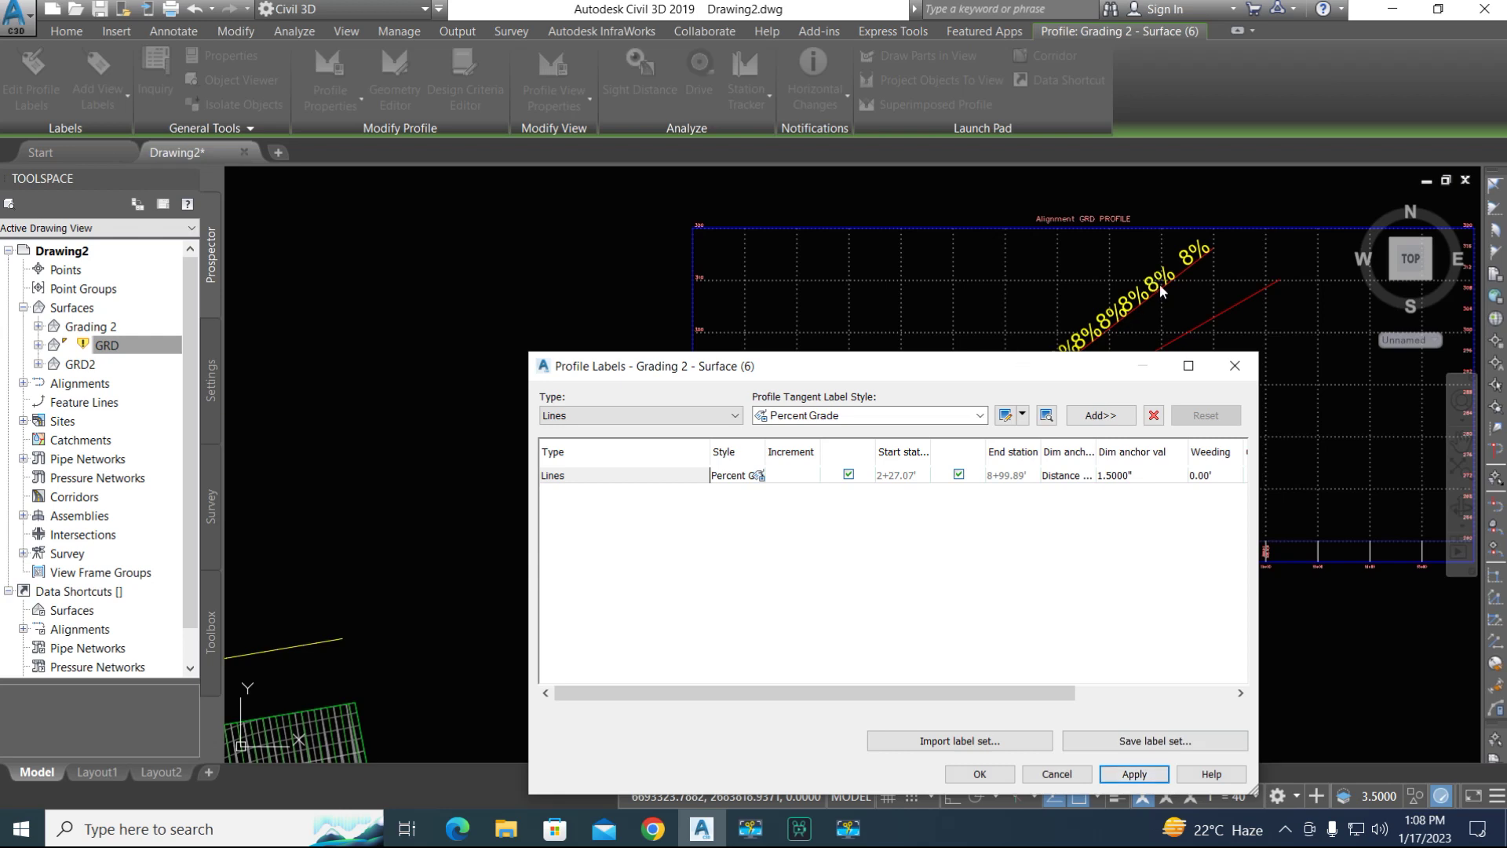
mouse_move(949, 378)
left_mouse_down()
mouse_move(883, 256)
mouse_move(746, 232)
left_mouse_up()
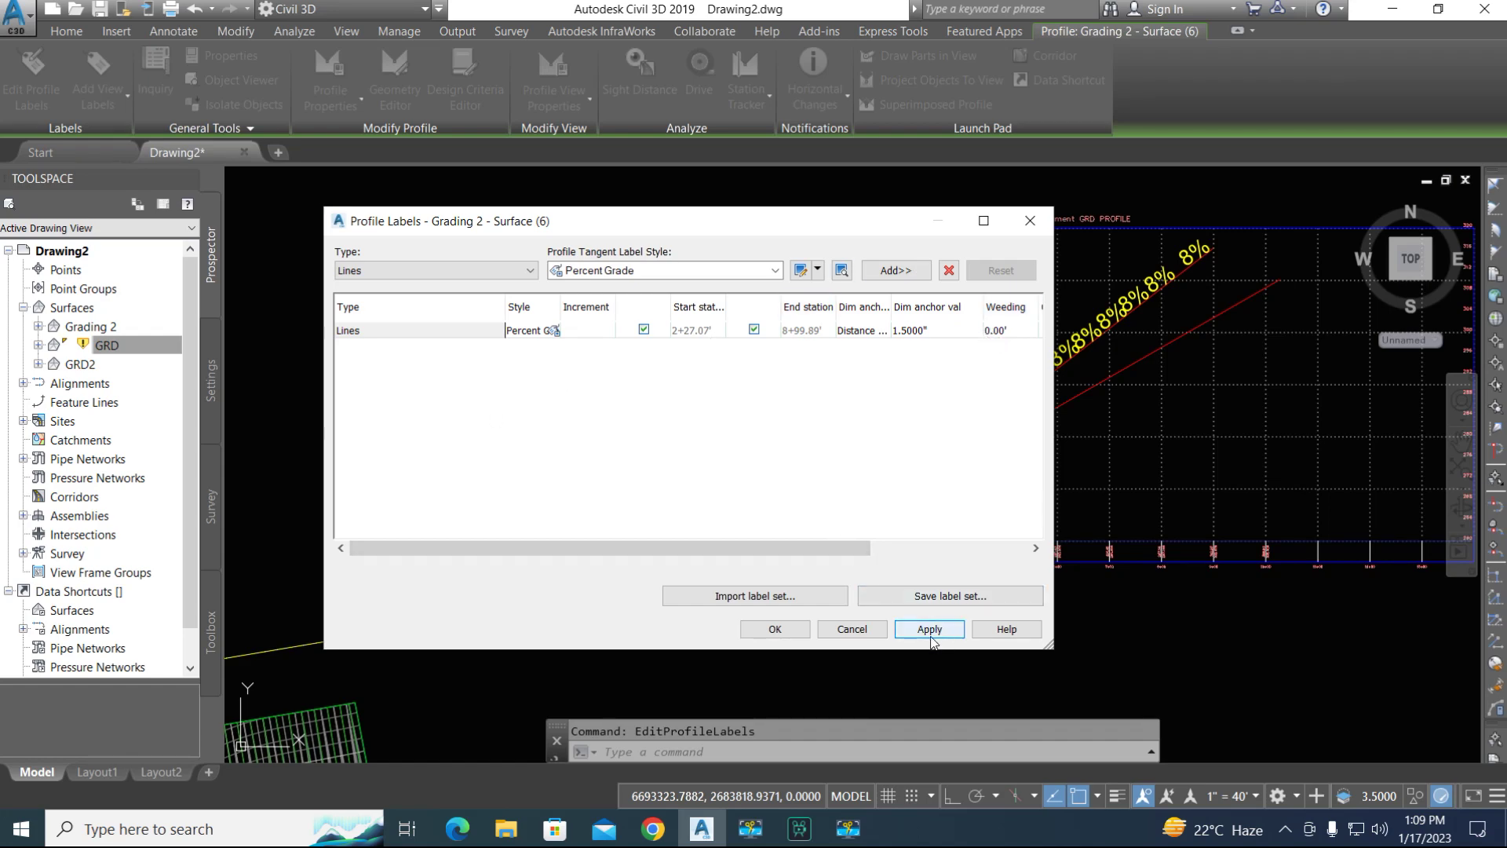
left_click(775, 629)
scroll(695, 573, "down", 5)
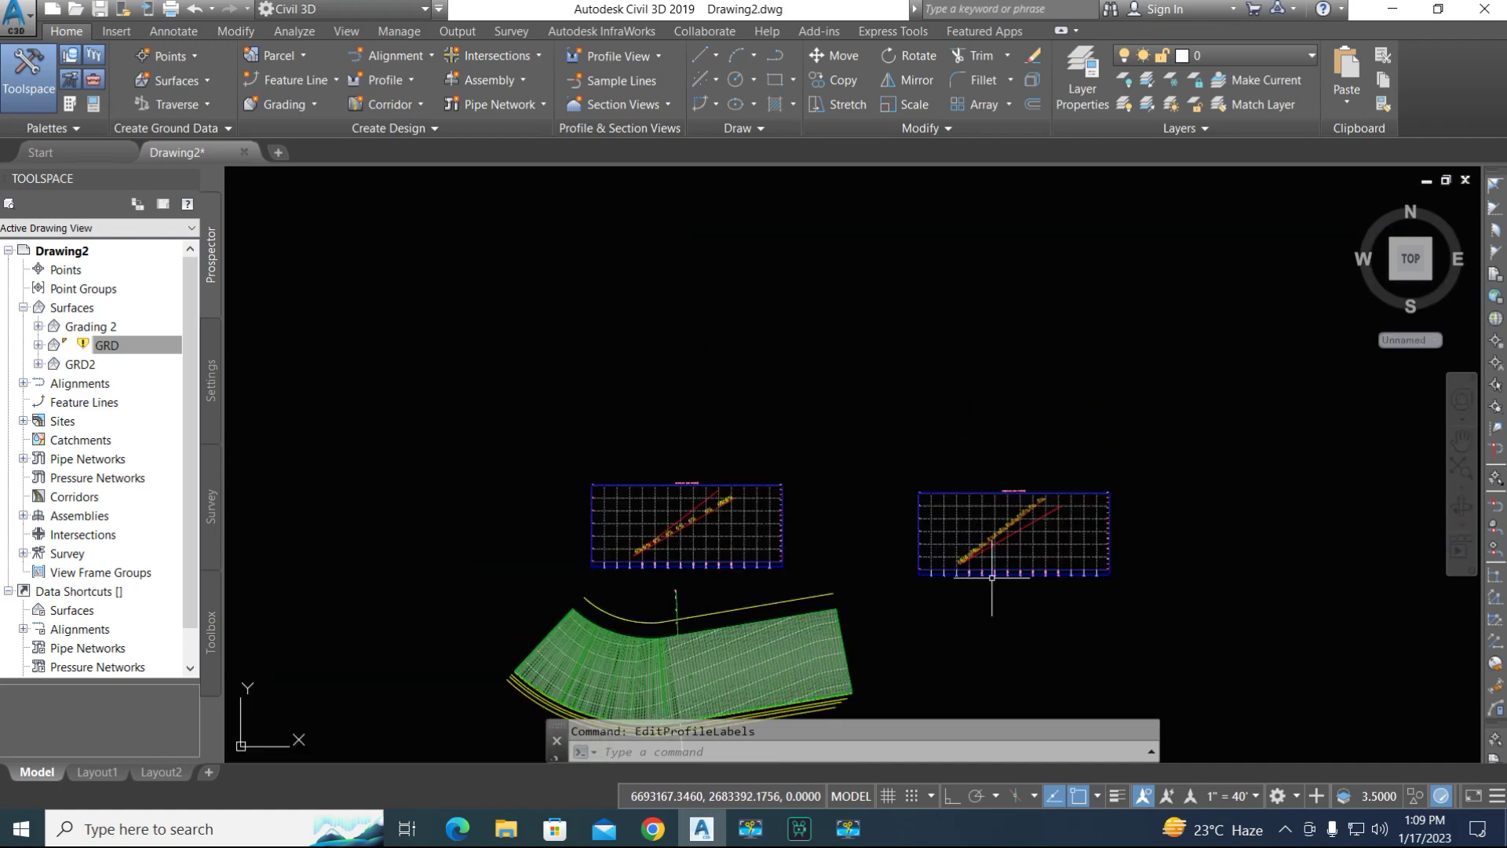
scroll(695, 573, "up", 3)
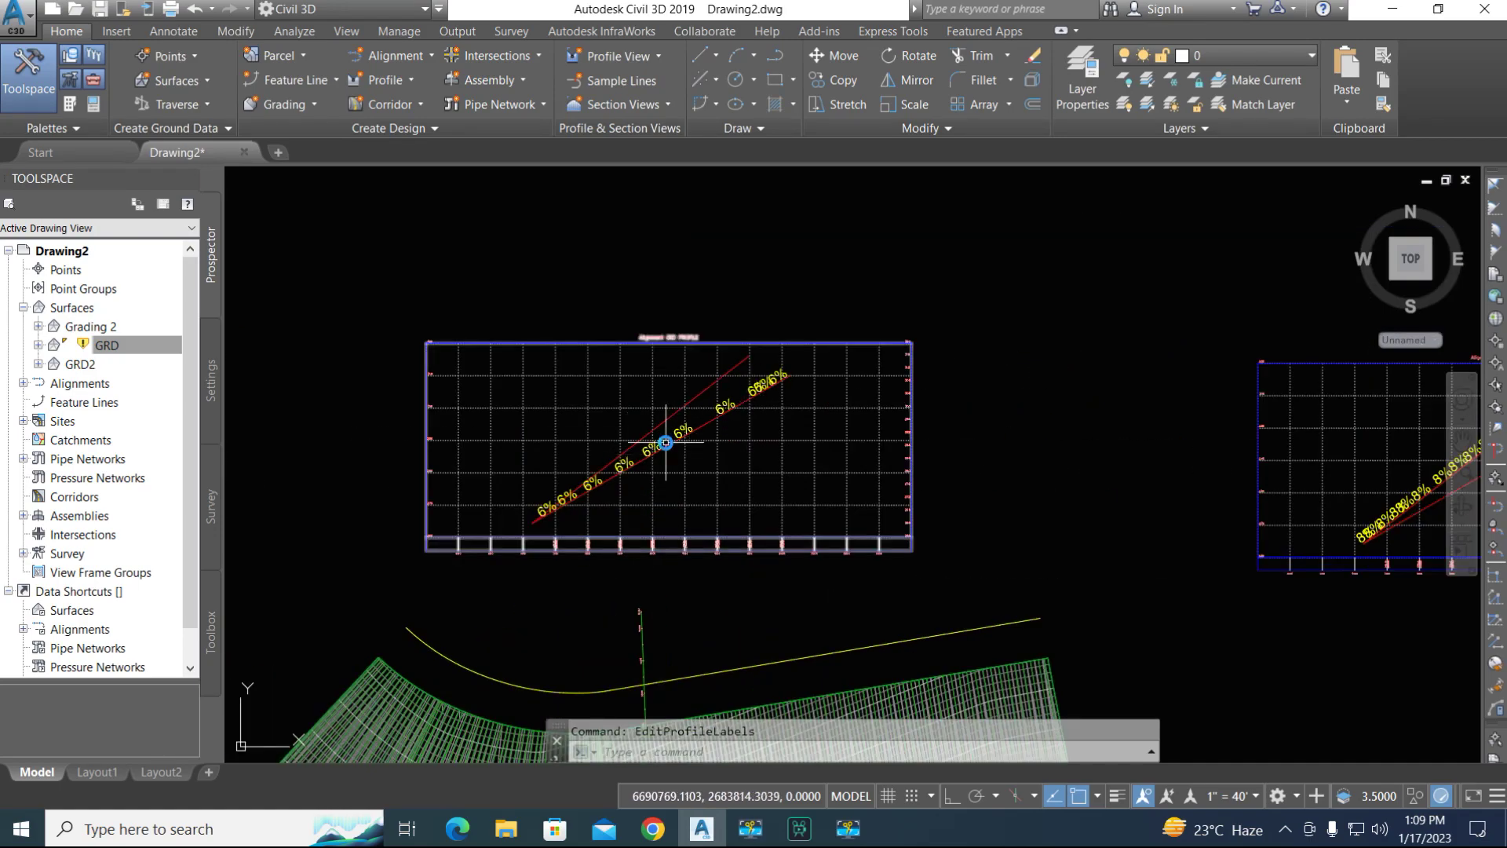